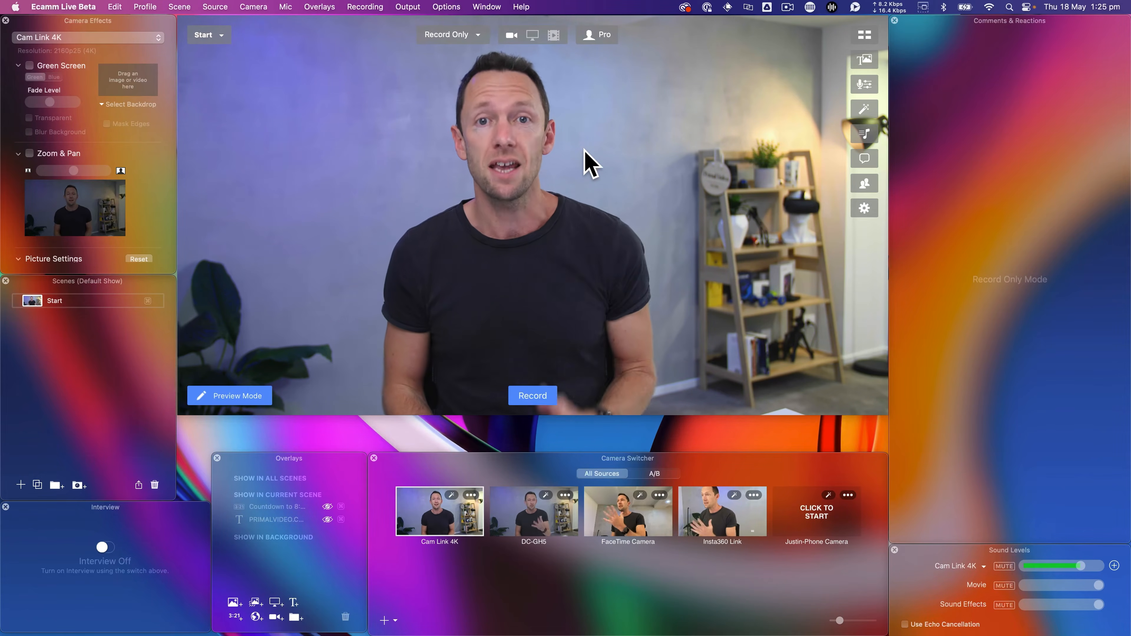
# - Hide all of the utility windows and show them again
pyautogui.moveTo(585, 149)
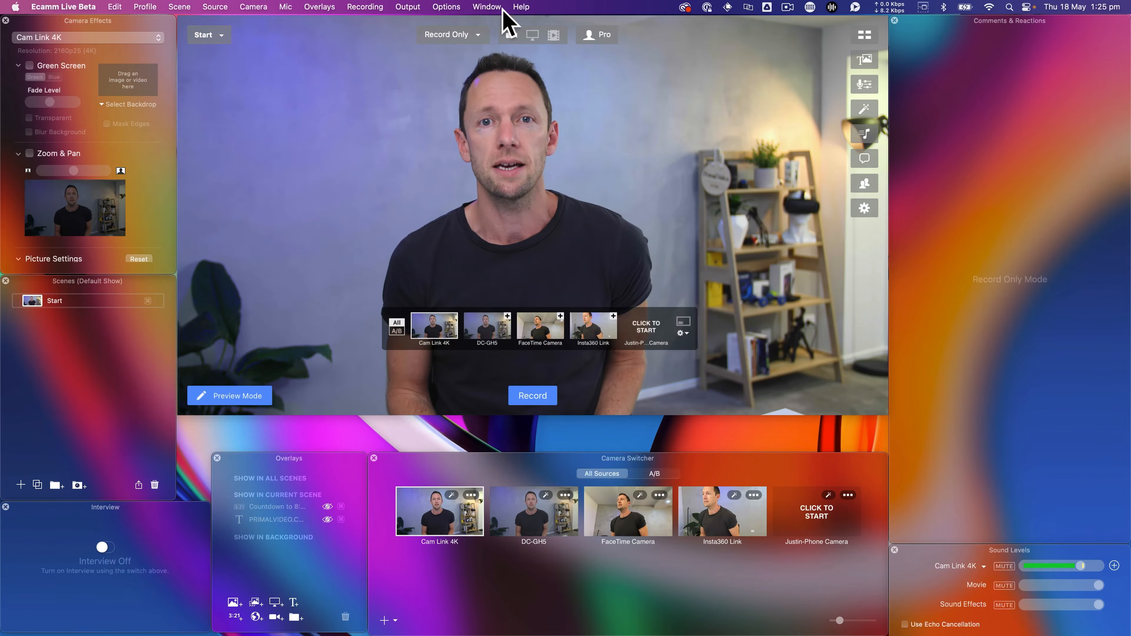
pyautogui.click(487, 7)
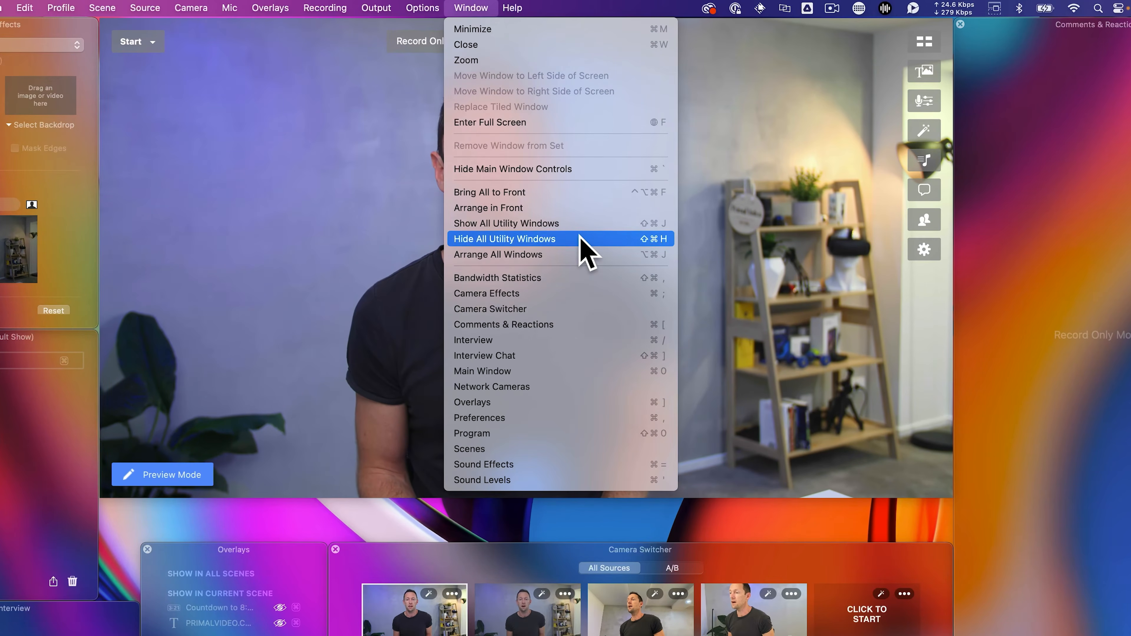
pyautogui.click(577, 199)
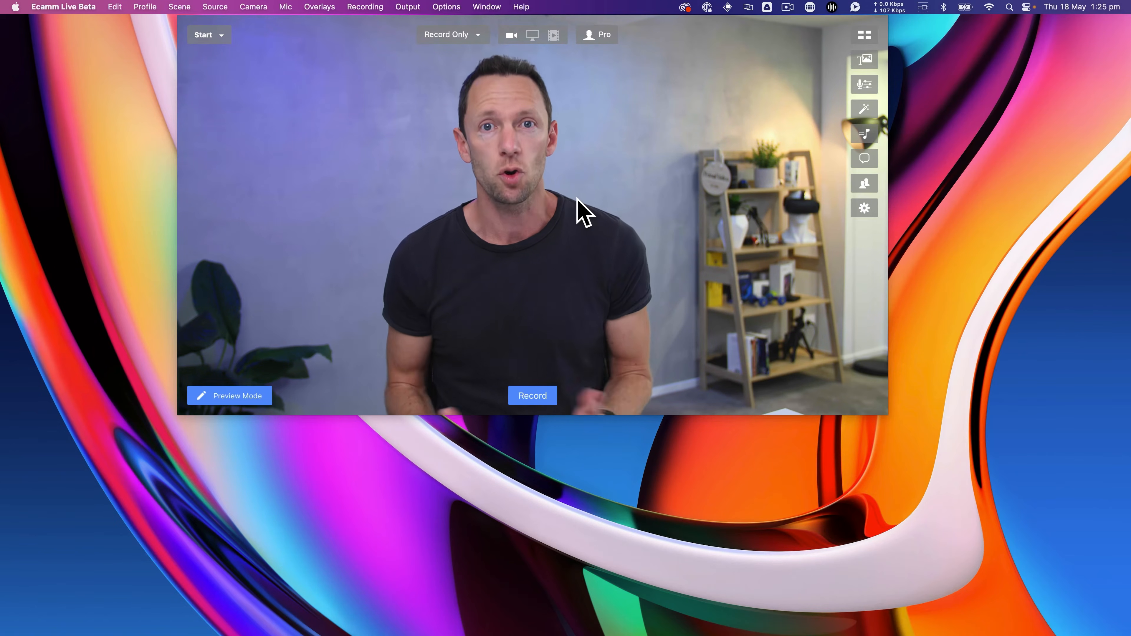
pyautogui.moveTo(641, 200)
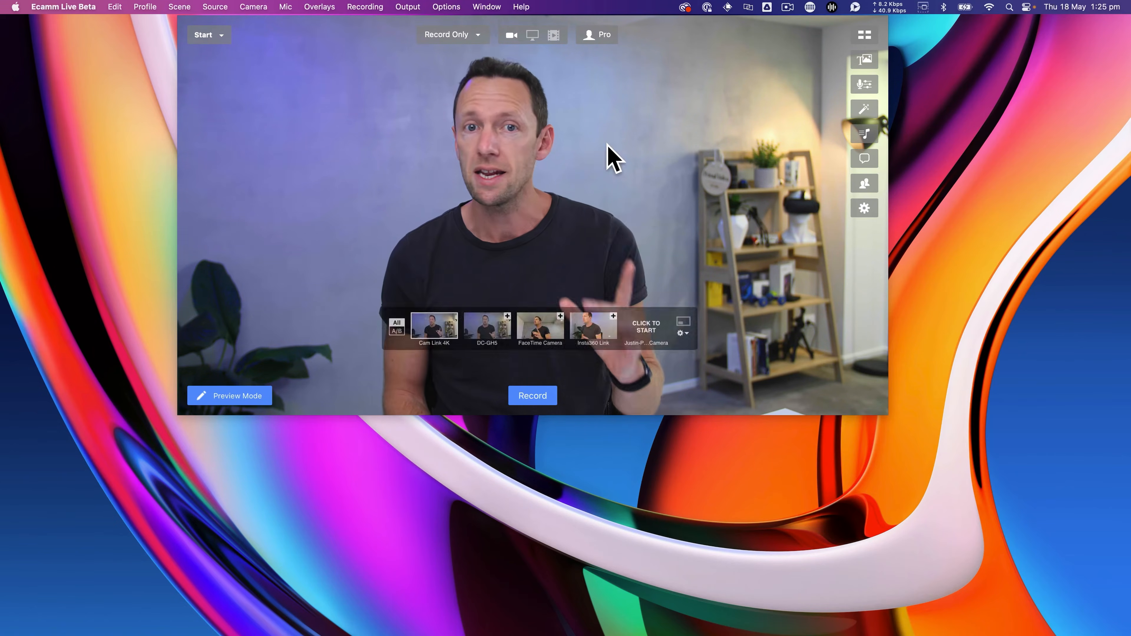
pyautogui.click(490, 6)
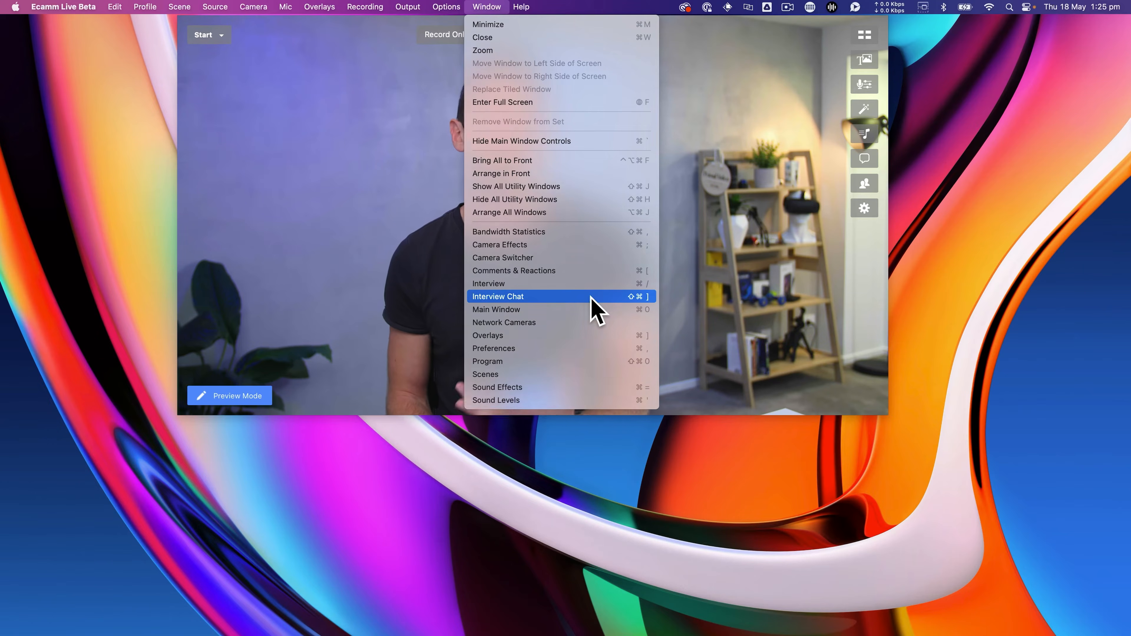
pyautogui.click(592, 186)
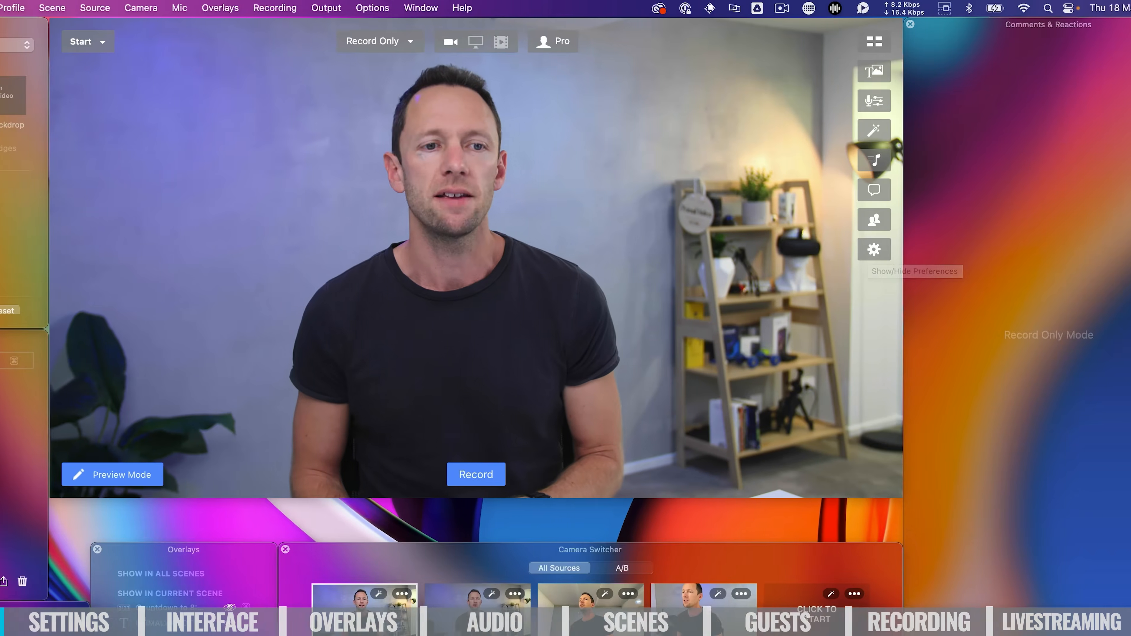
# - Open the application preferences and view the Account settings
pyautogui.click(63, 8)
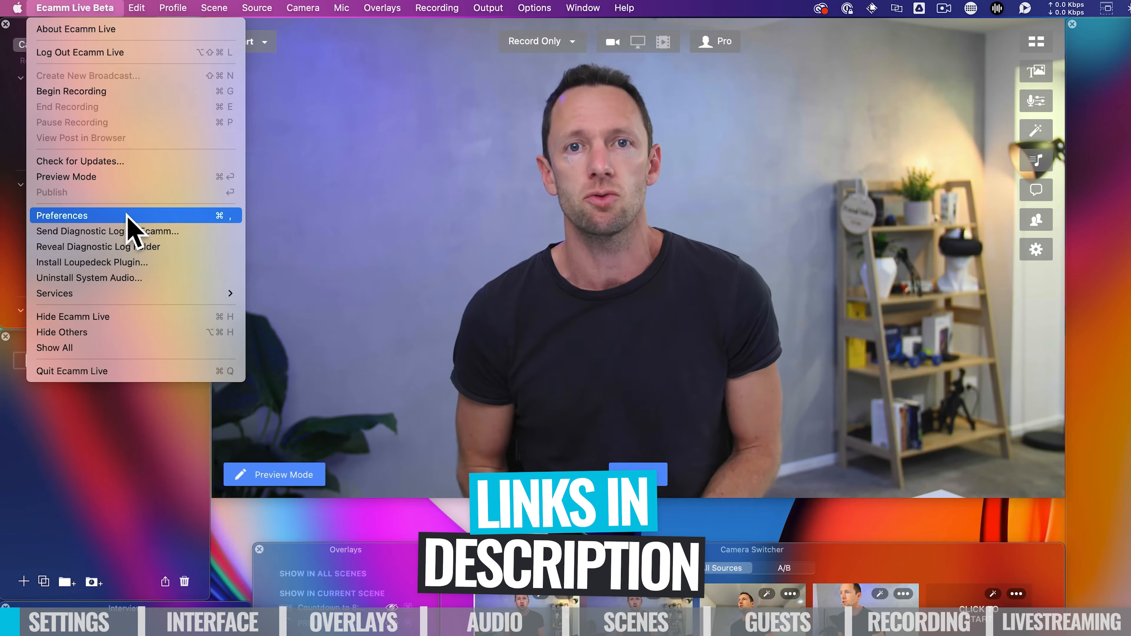
pyautogui.click(128, 216)
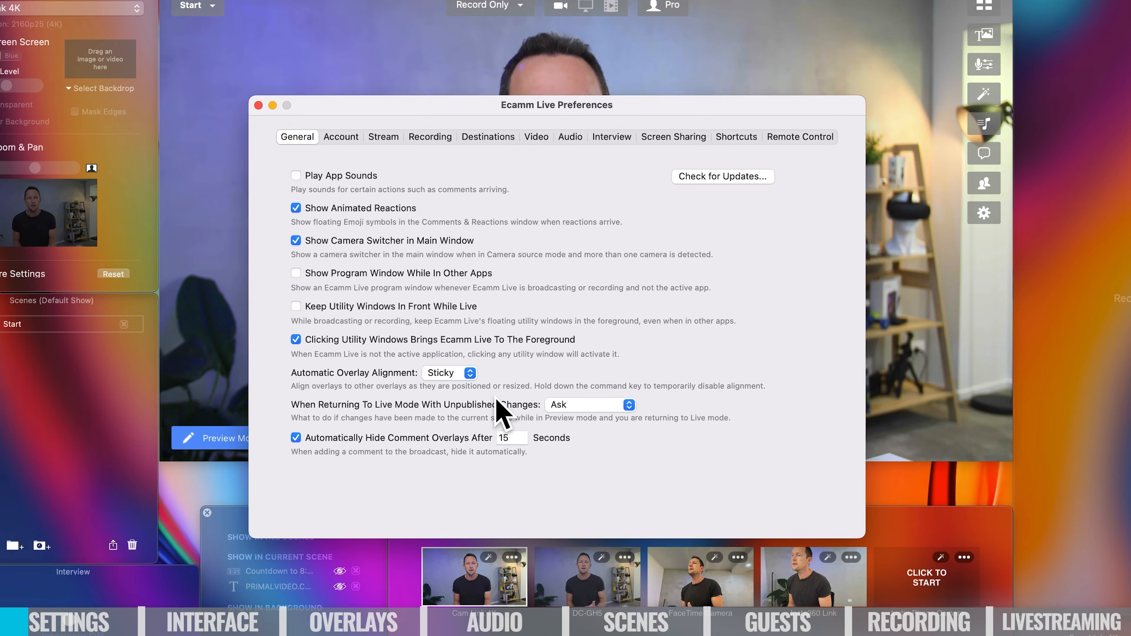
pyautogui.click(341, 136)
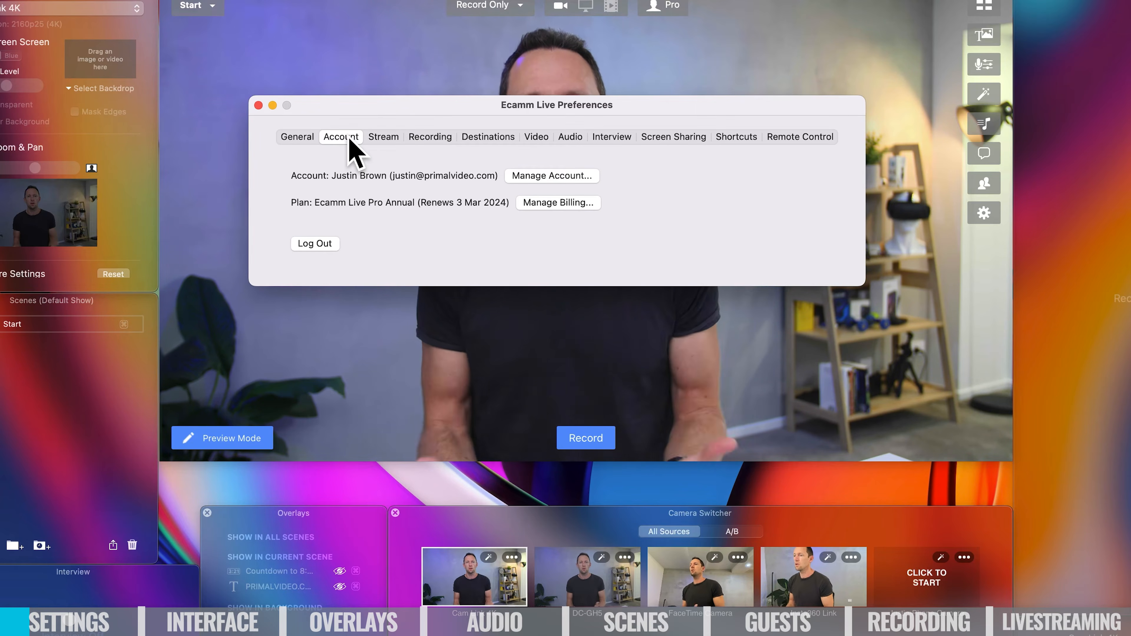
# - In the Stream preferences, choose High (1080p) as the stream size and Wide (16:9) as the stream shape
pyautogui.click(384, 136)
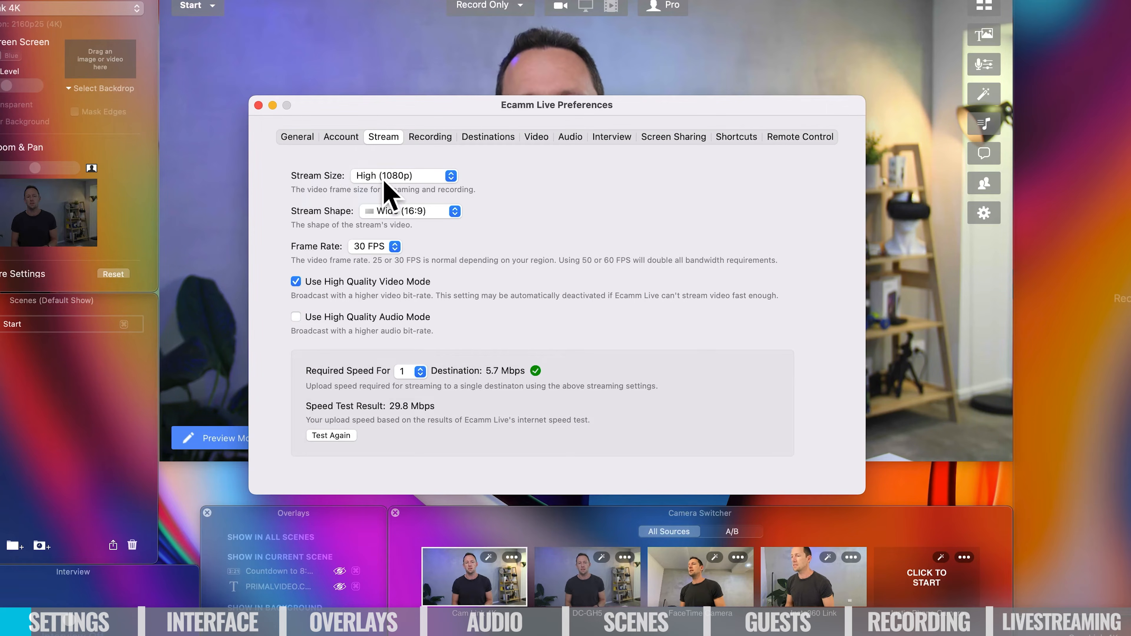
pyautogui.click(450, 175)
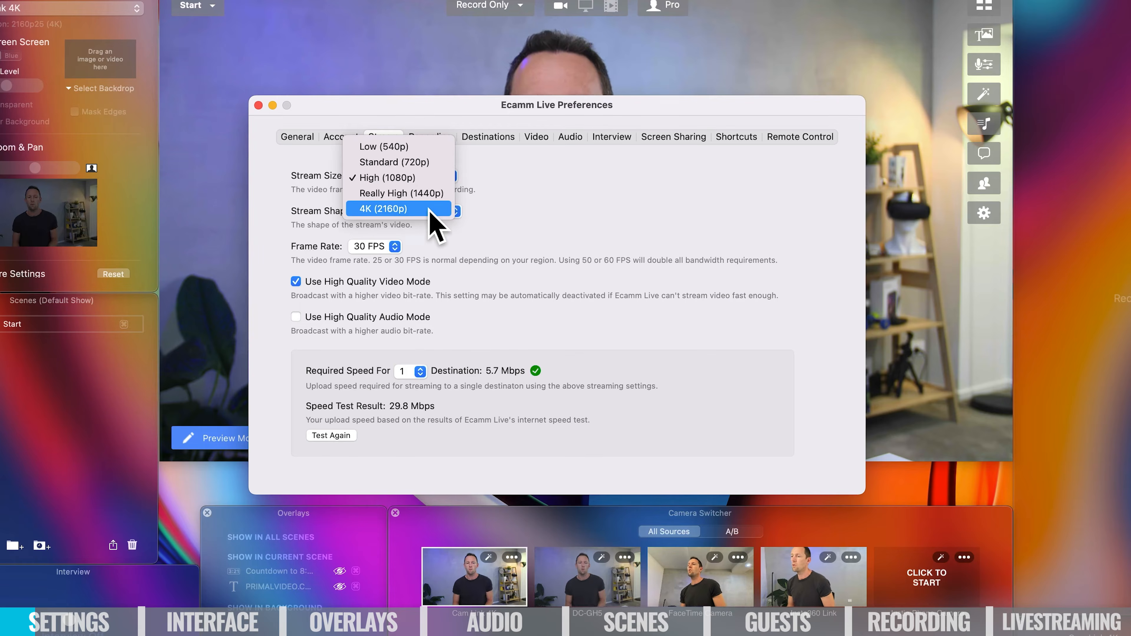
pyautogui.click(438, 178)
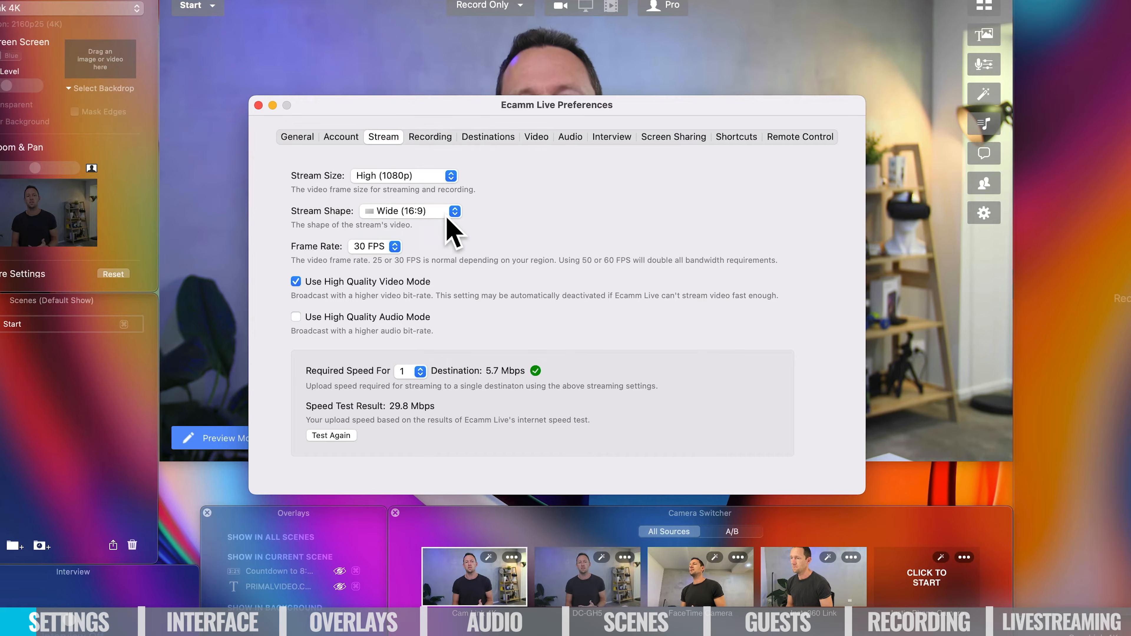
pyautogui.click(454, 211)
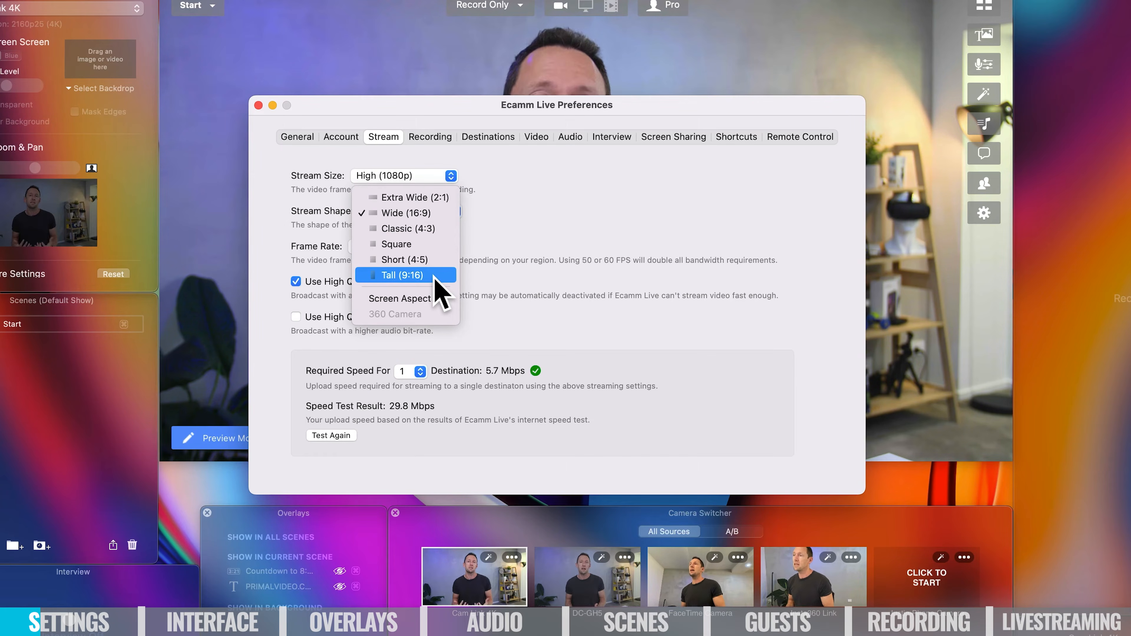
pyautogui.click(441, 213)
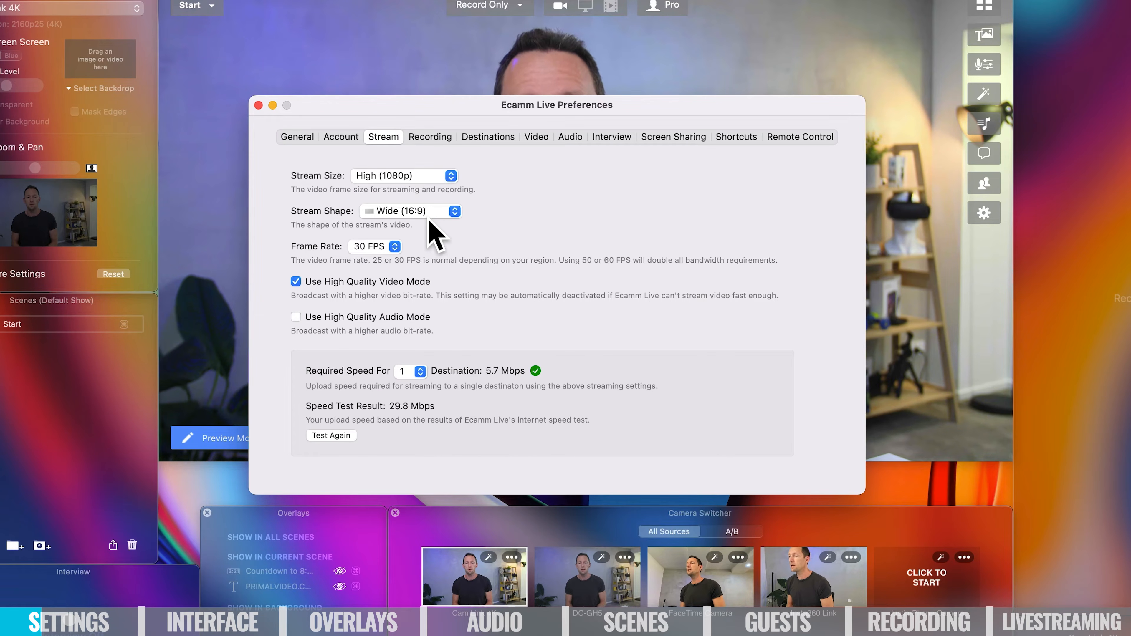
# - Set the stream's frame rate to 60 FPS and its size to Low (540p)
pyautogui.click(395, 248)
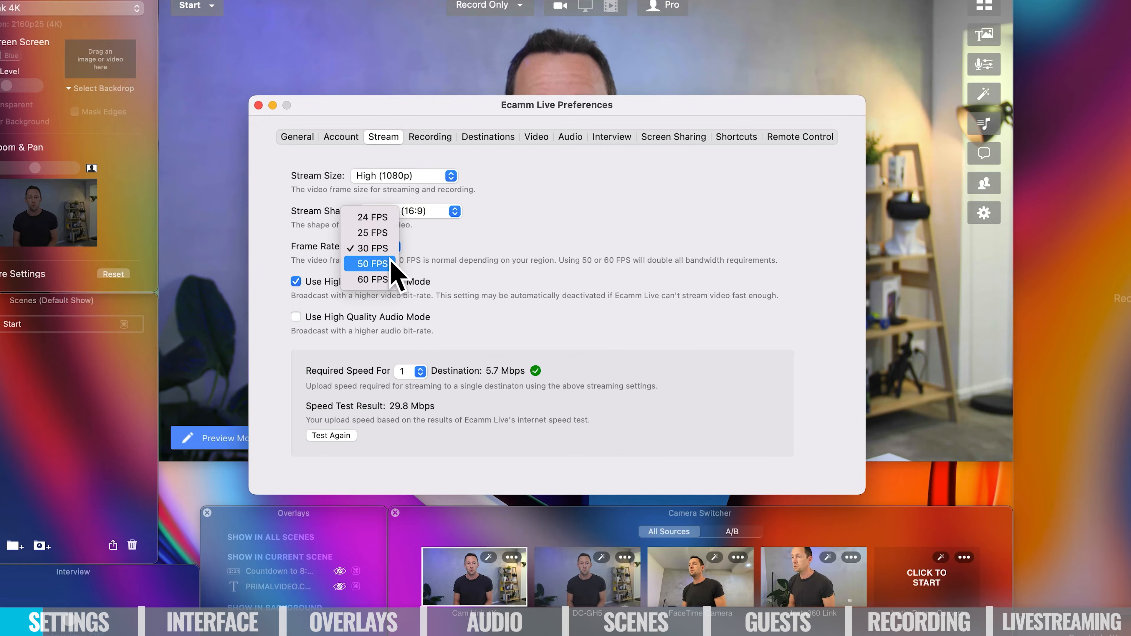
pyautogui.click(384, 279)
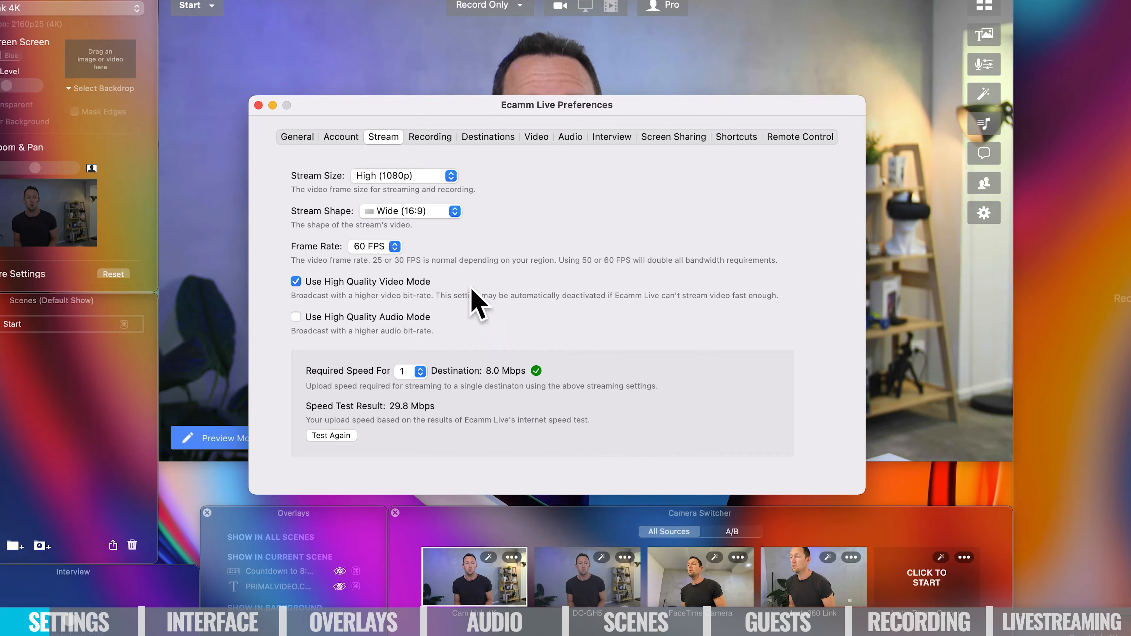
pyautogui.click(445, 176)
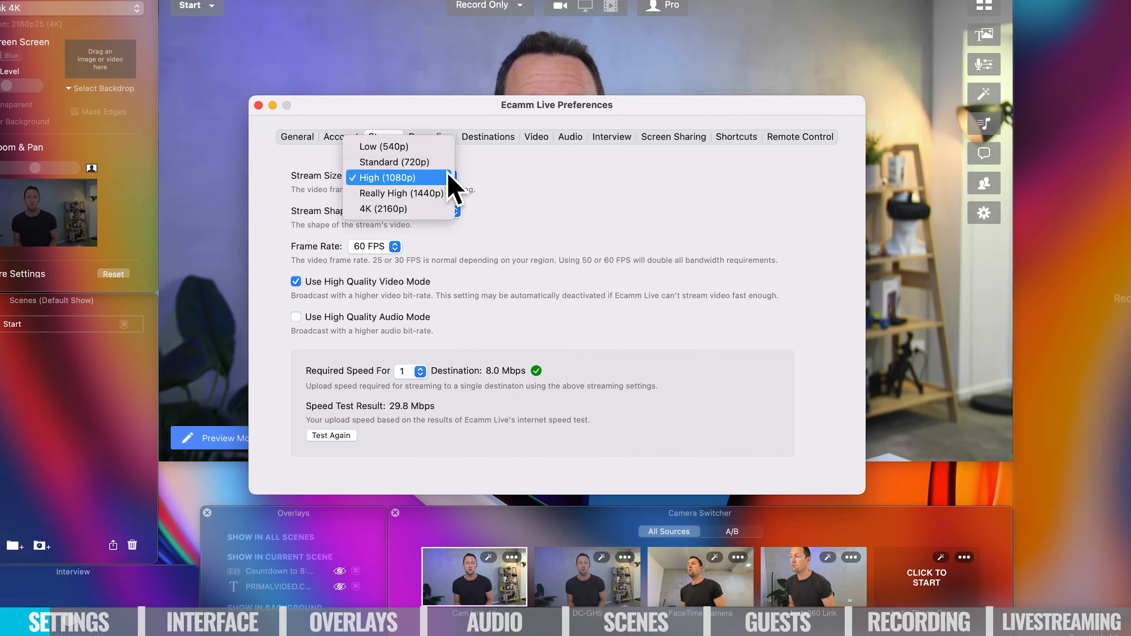
pyautogui.click(443, 144)
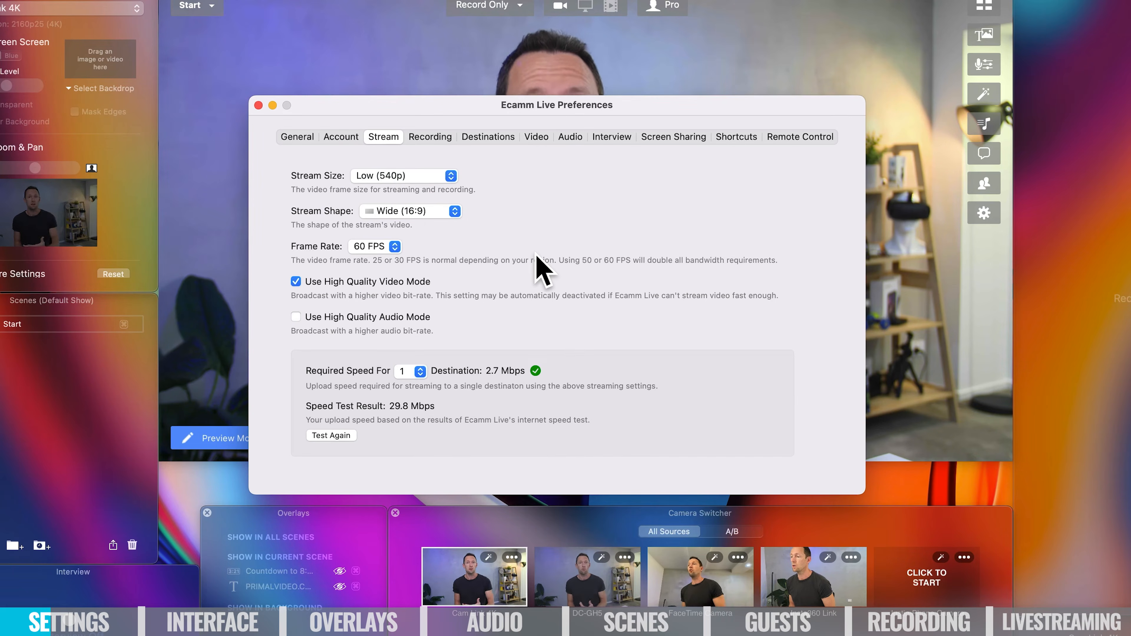
# - Set the stream size to High (1080p) and the frame rate to 30 FPS
pyautogui.click(451, 176)
pyautogui.click(445, 207)
pyautogui.click(395, 246)
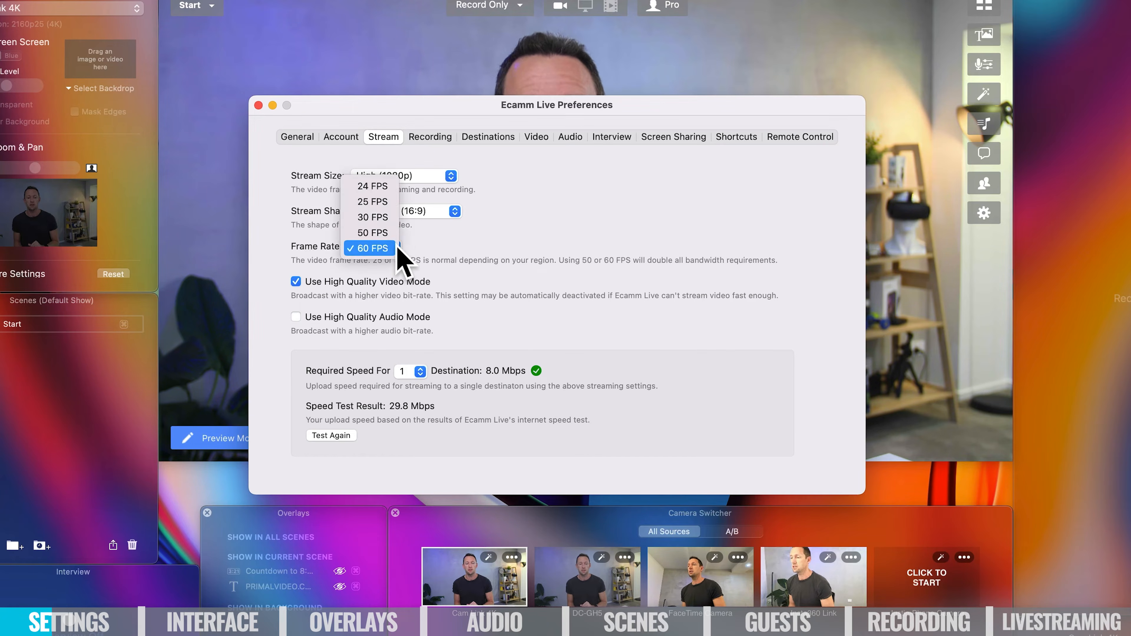
pyautogui.click(390, 219)
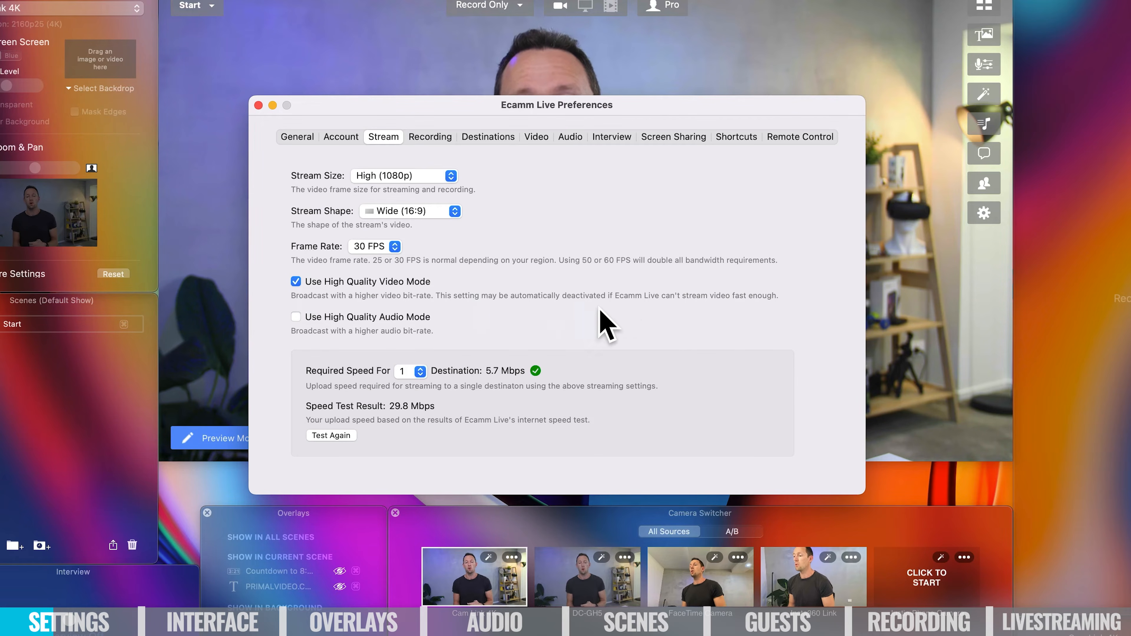
# - Check the High Quality Video Mode option and view the Recording preferences
pyautogui.click(296, 282)
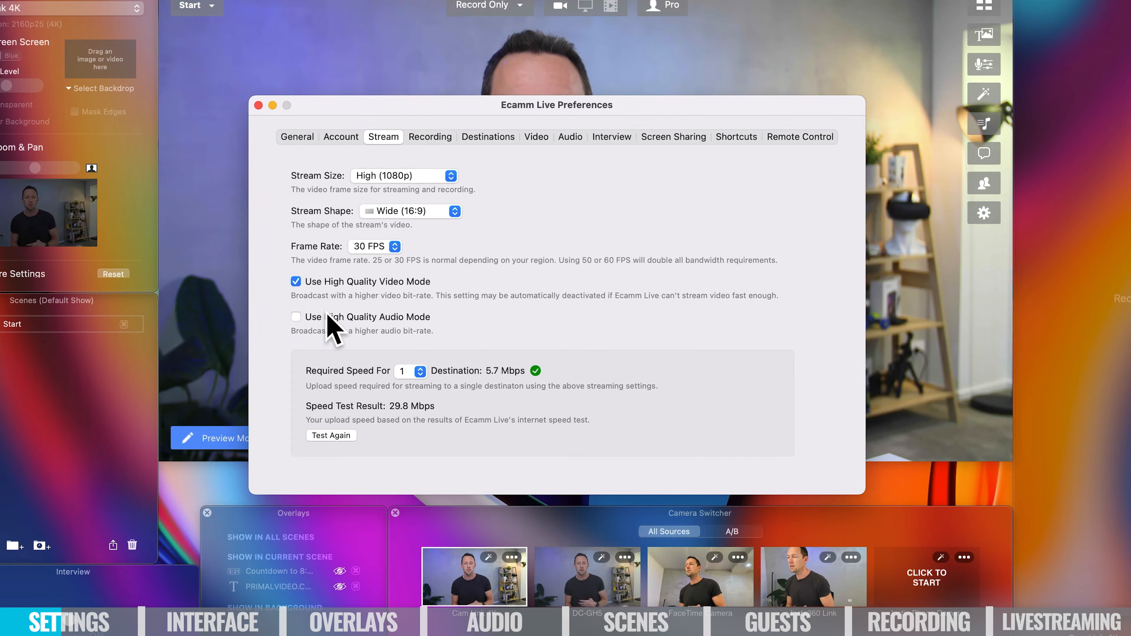
pyautogui.click(436, 138)
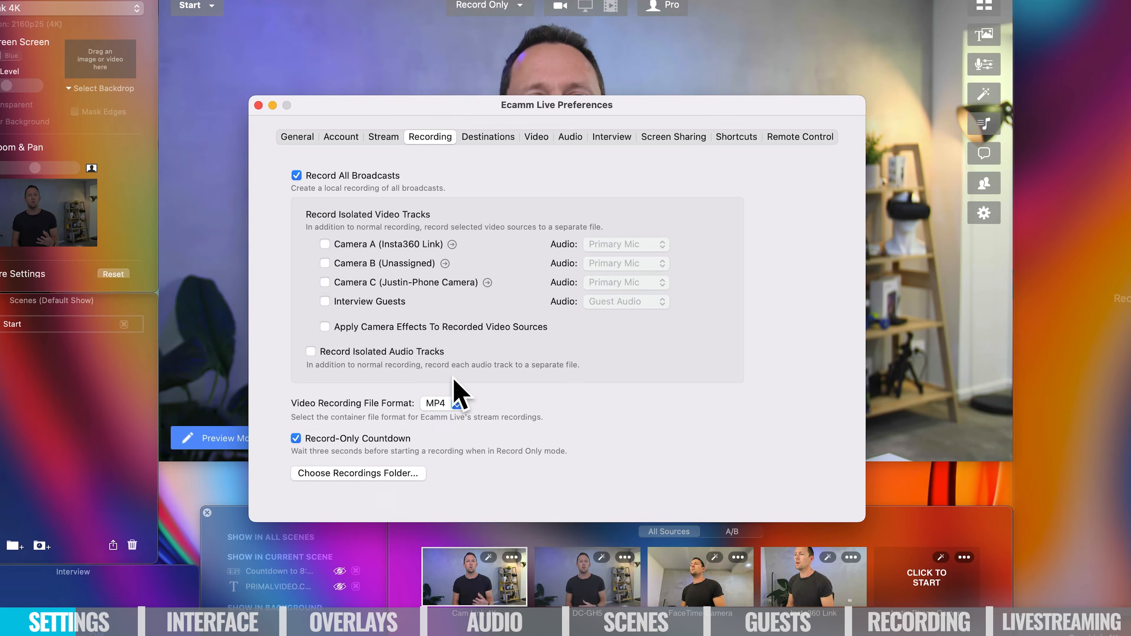
# - Start adding a new streaming destination and expand the list of additional destinations
pyautogui.click(485, 137)
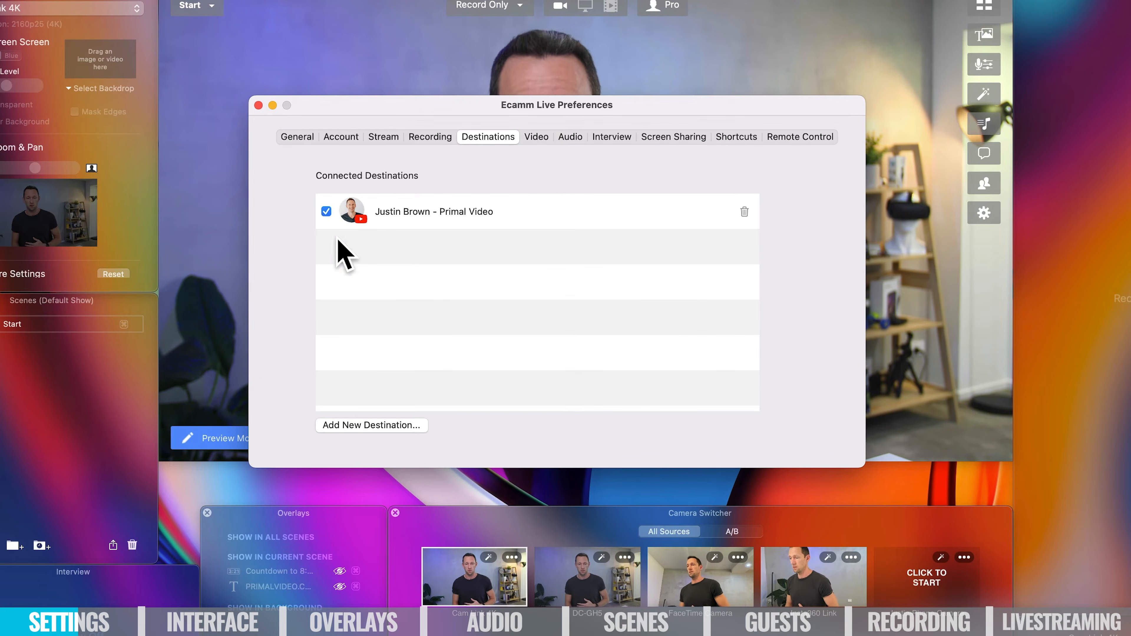
pyautogui.click(376, 429)
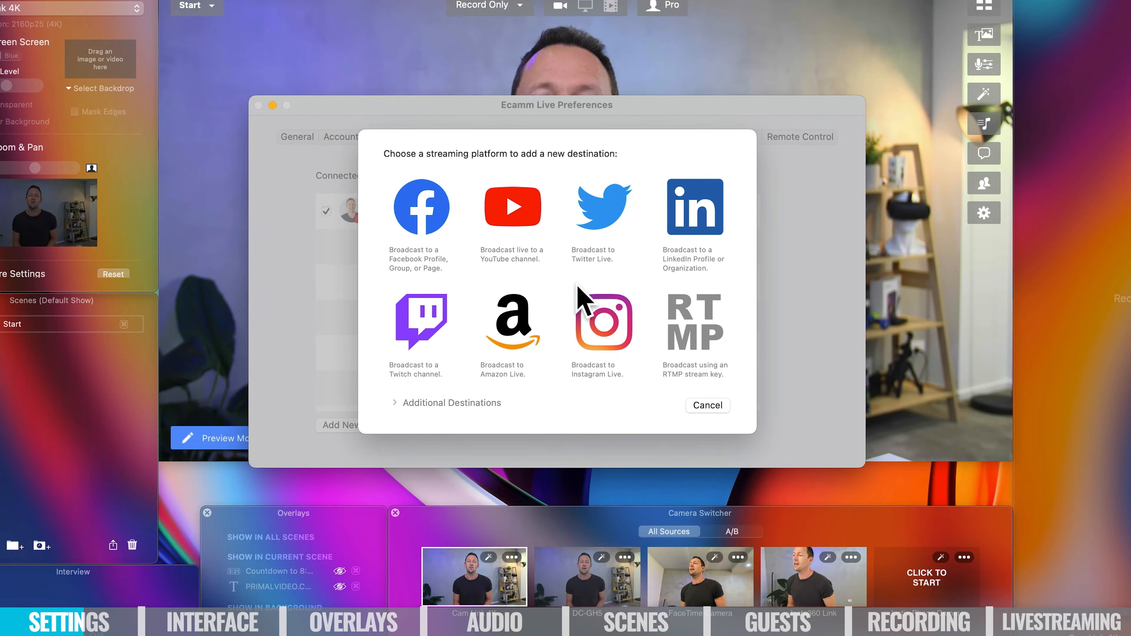
pyautogui.click(394, 403)
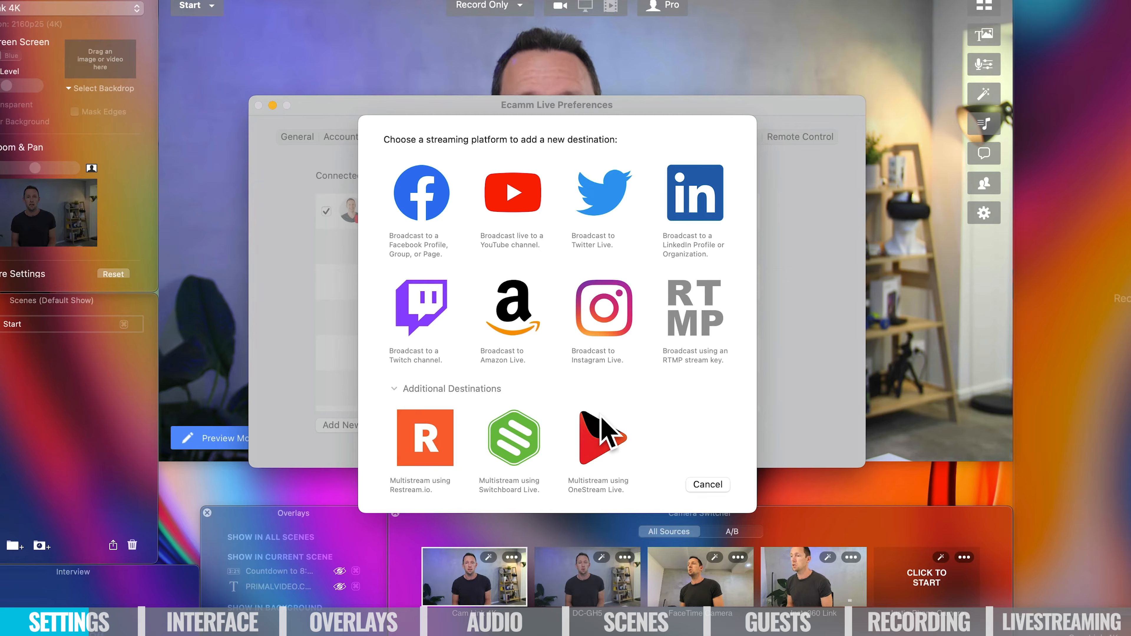
# - Add a Facebook Business Page as a broadcast destination, logging in with the web browser's account
pyautogui.click(439, 214)
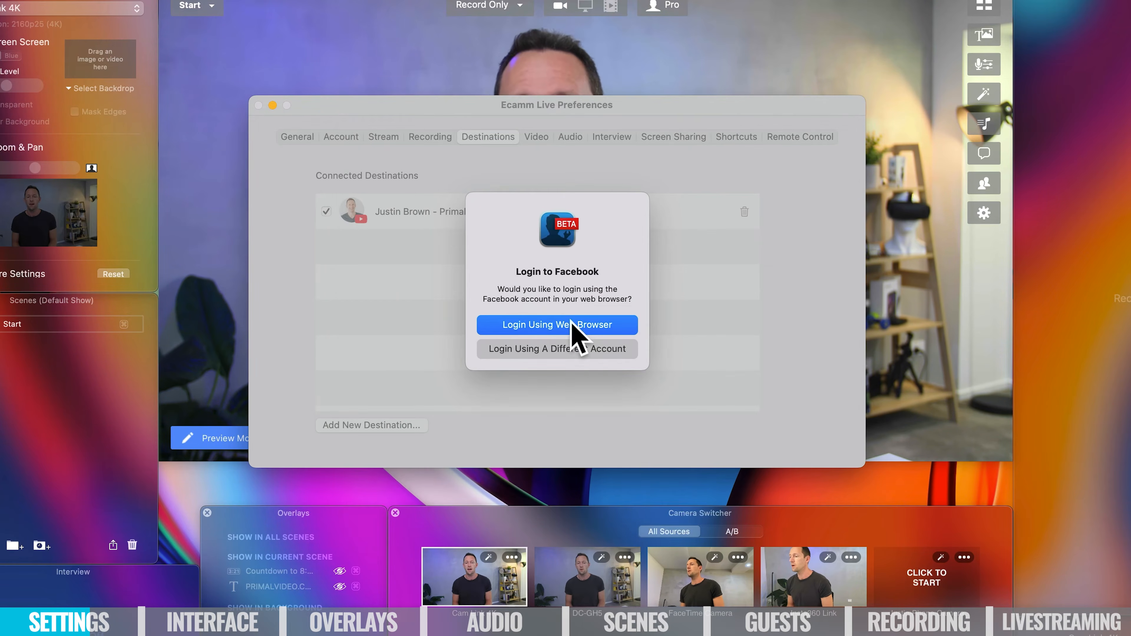
pyautogui.click(578, 324)
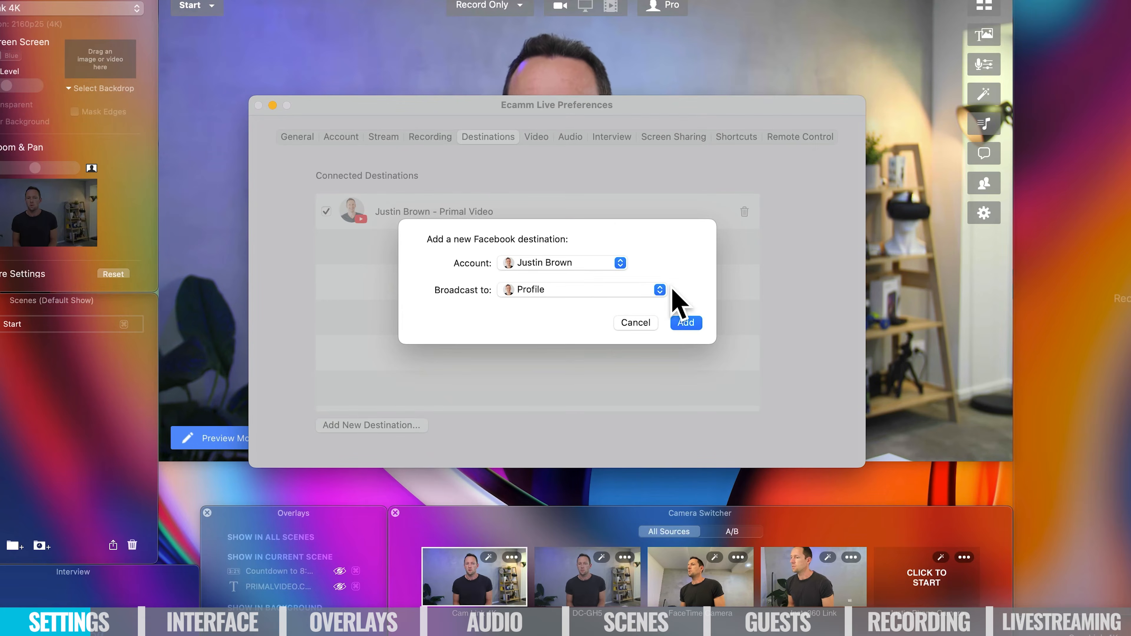
pyautogui.click(660, 290)
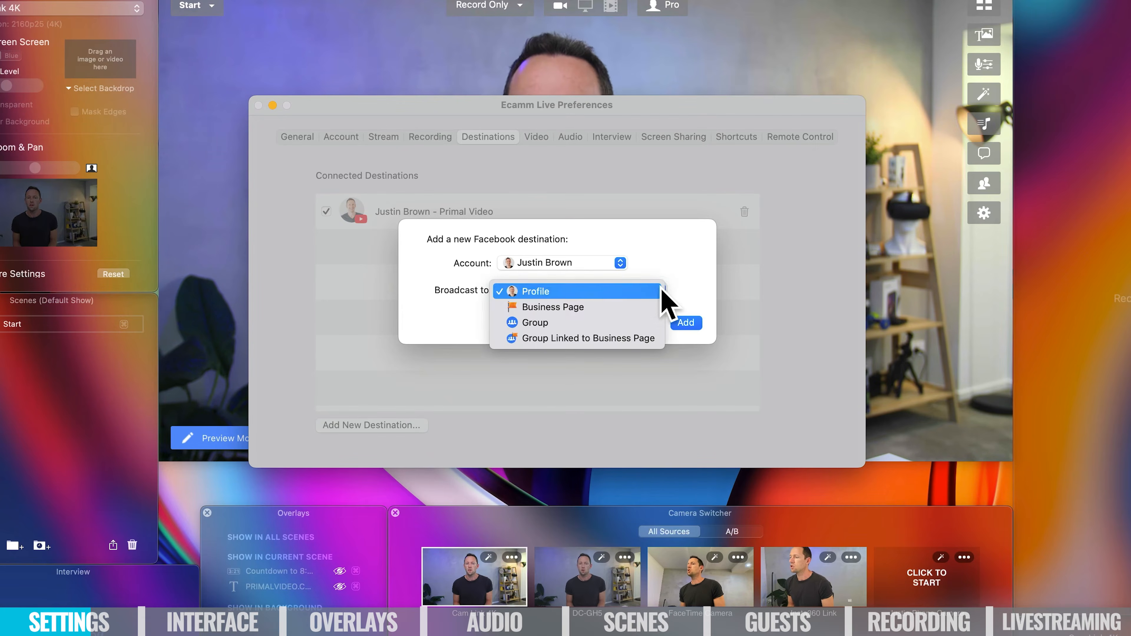
pyautogui.click(654, 307)
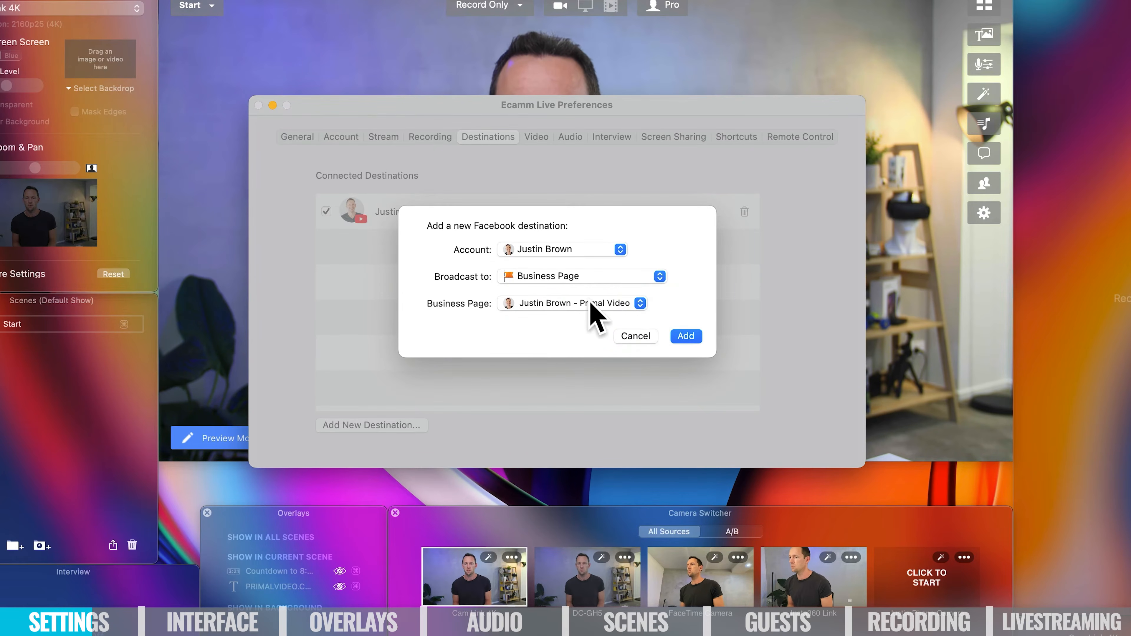
pyautogui.click(697, 337)
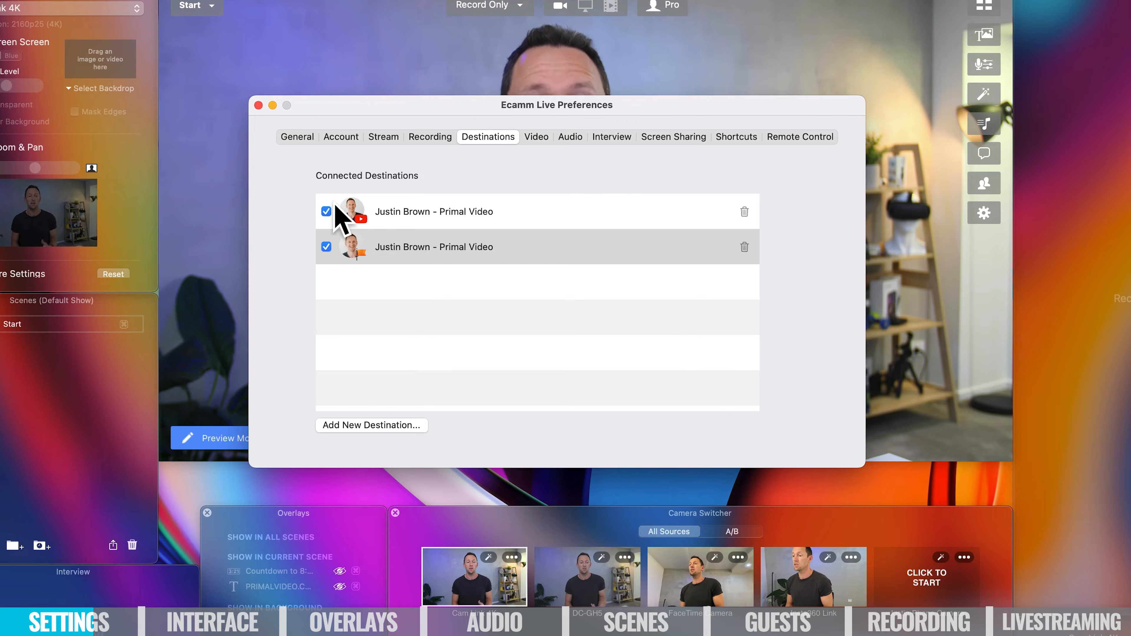
# - Disable the Facebook page destination and enable it again
pyautogui.click(326, 247)
pyautogui.click(326, 246)
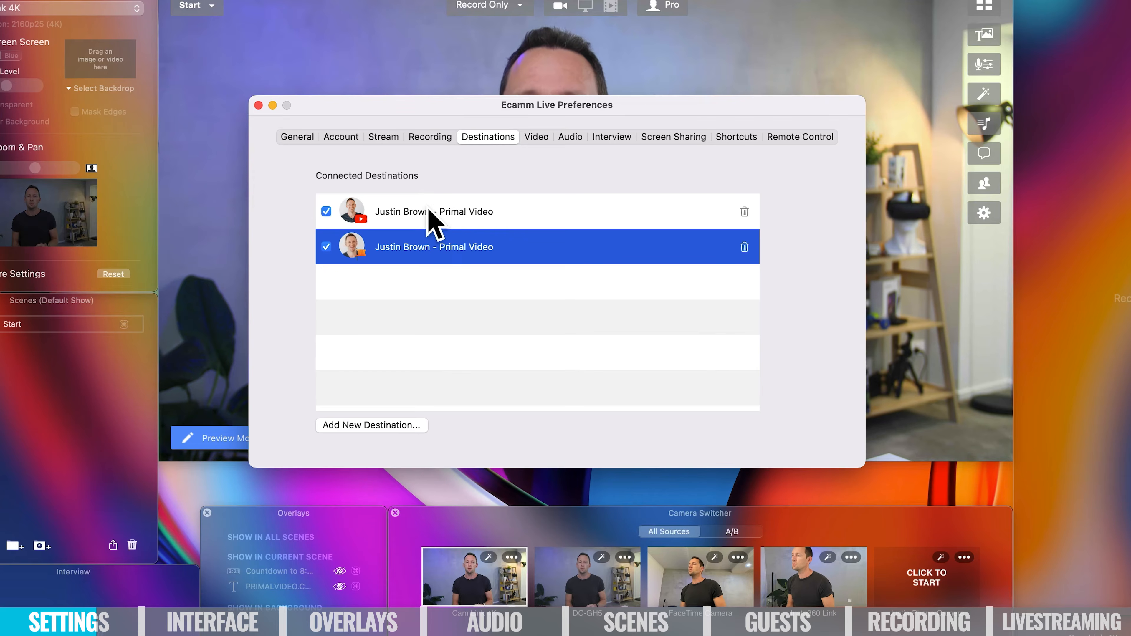
# - Check the required upload speed for streaming to 2 destinations in the Stream preferences
pyautogui.click(384, 137)
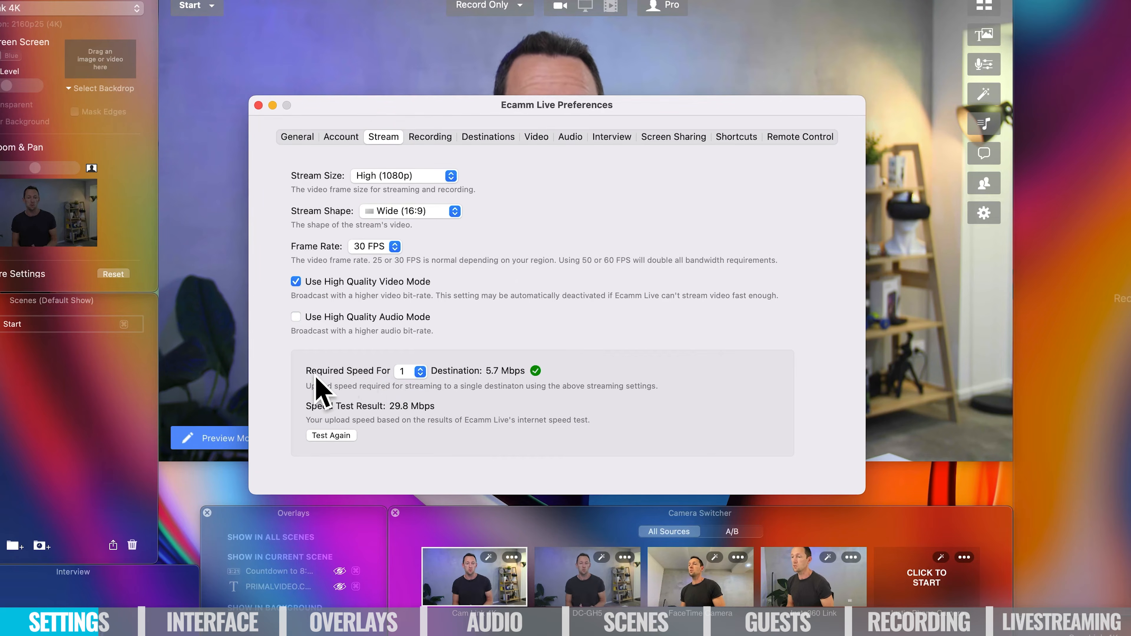
pyautogui.click(420, 374)
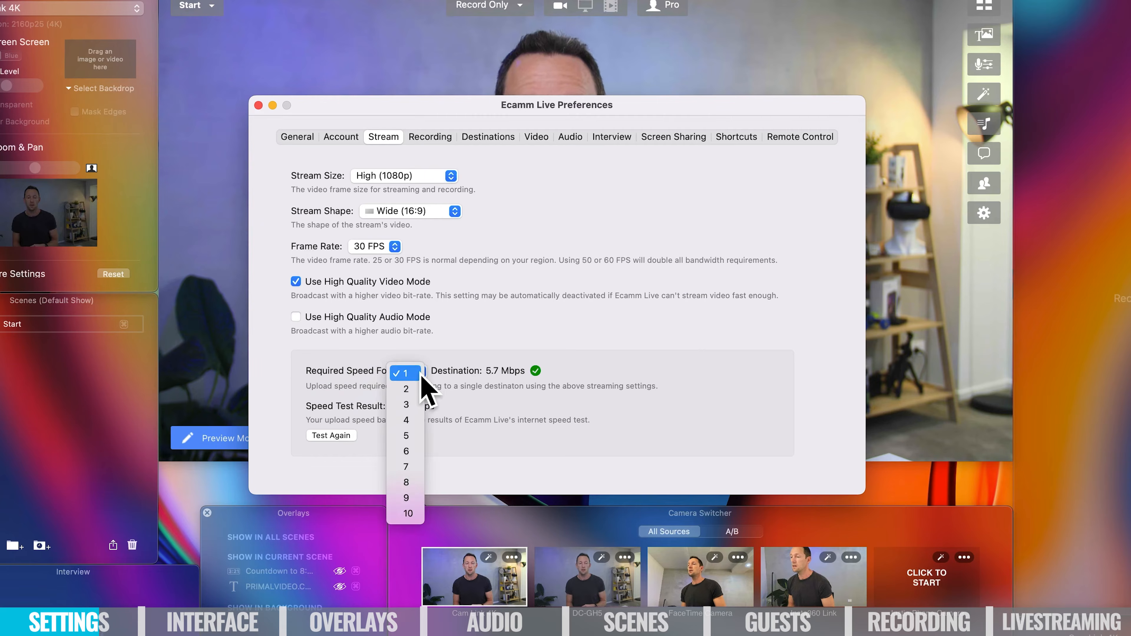
pyautogui.click(405, 389)
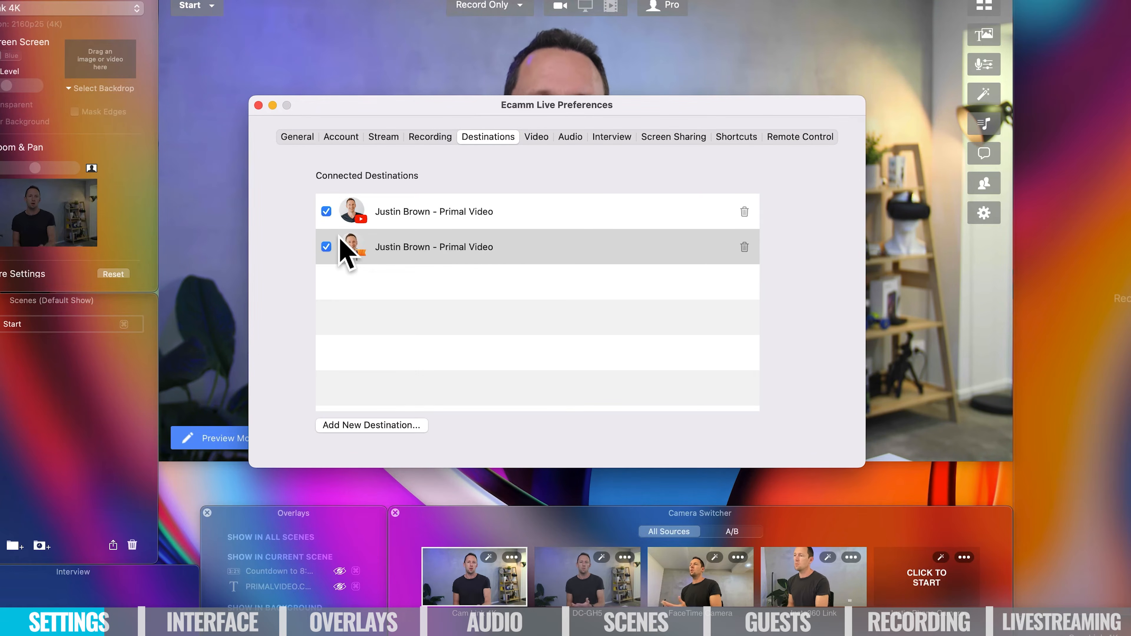
# - Open the Video preferences to review the default source and transition options
pyautogui.click(536, 139)
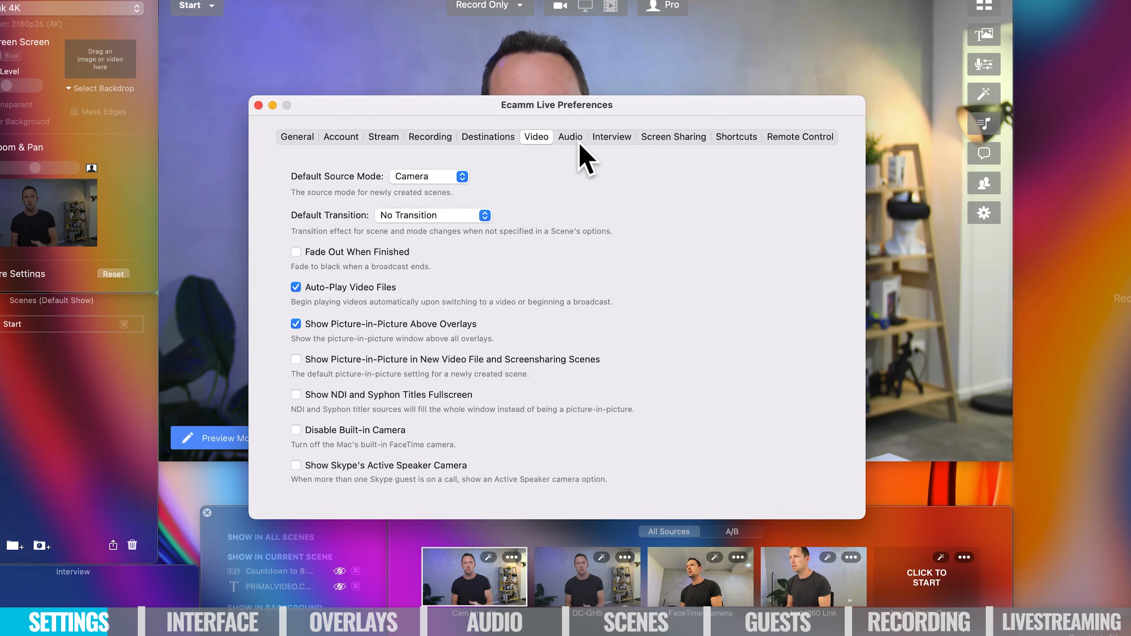
# - Open the Audio preferences and examine the Broadcast System Audio options without changing the selection
pyautogui.click(568, 139)
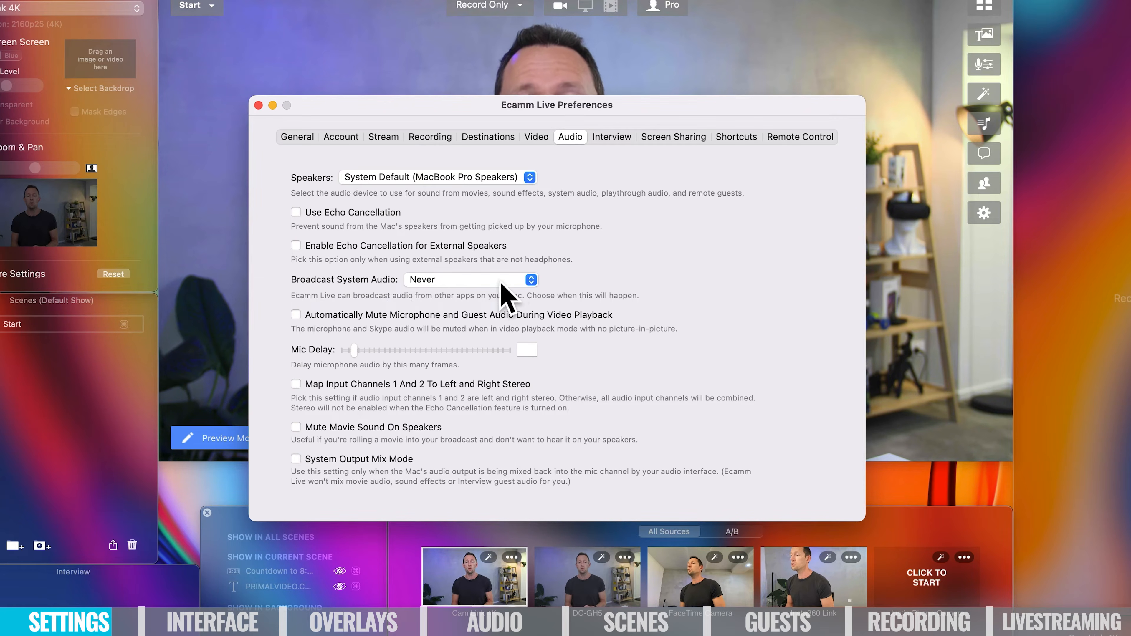
pyautogui.click(443, 280)
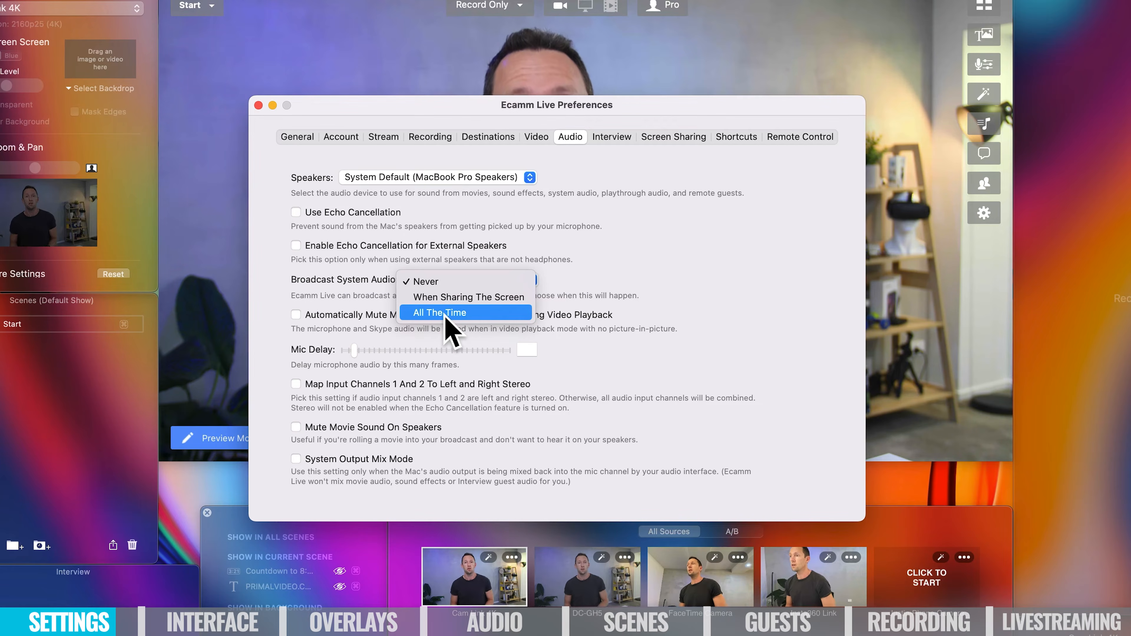
pyautogui.click(678, 256)
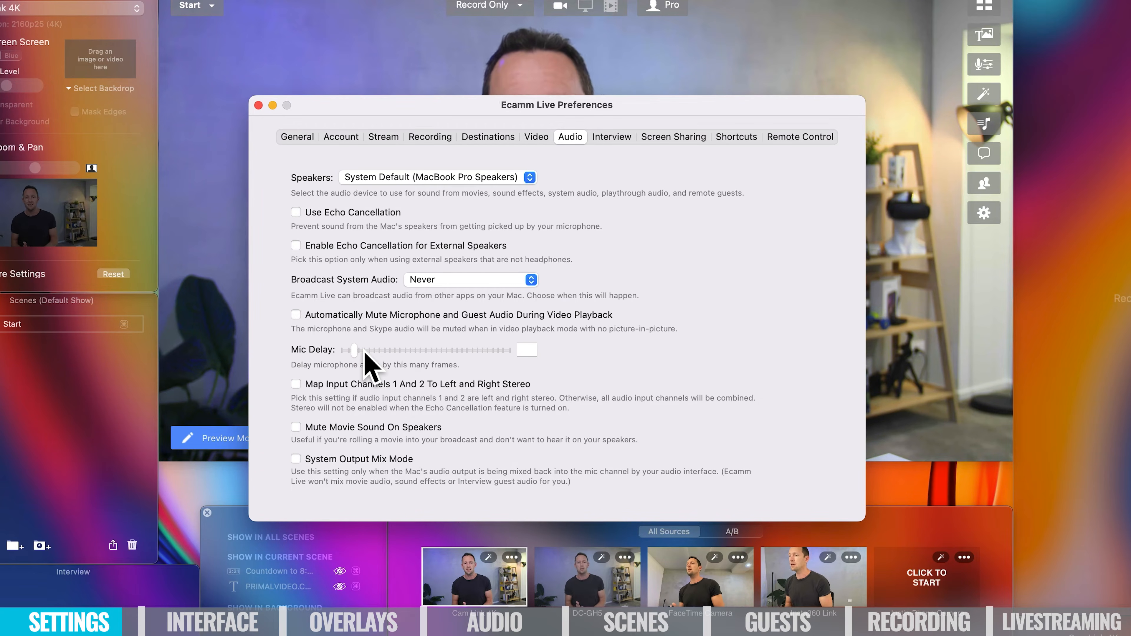
# - Review the Screen Sharing, Shortcuts and Remote Control preferences and close the preferences window
pyautogui.click(674, 138)
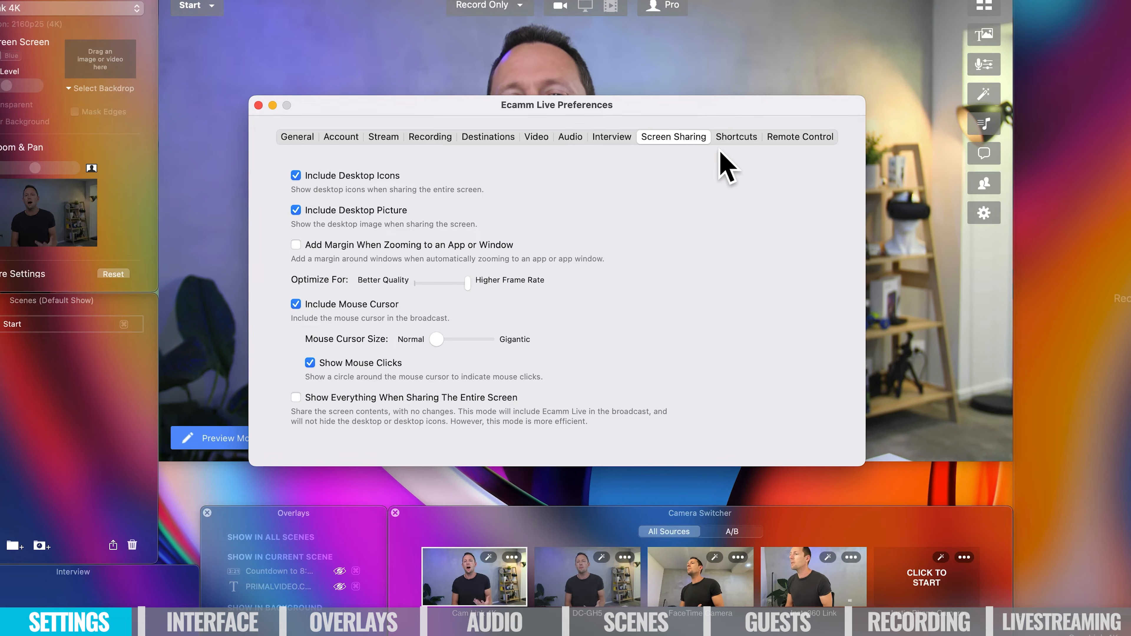
pyautogui.click(736, 138)
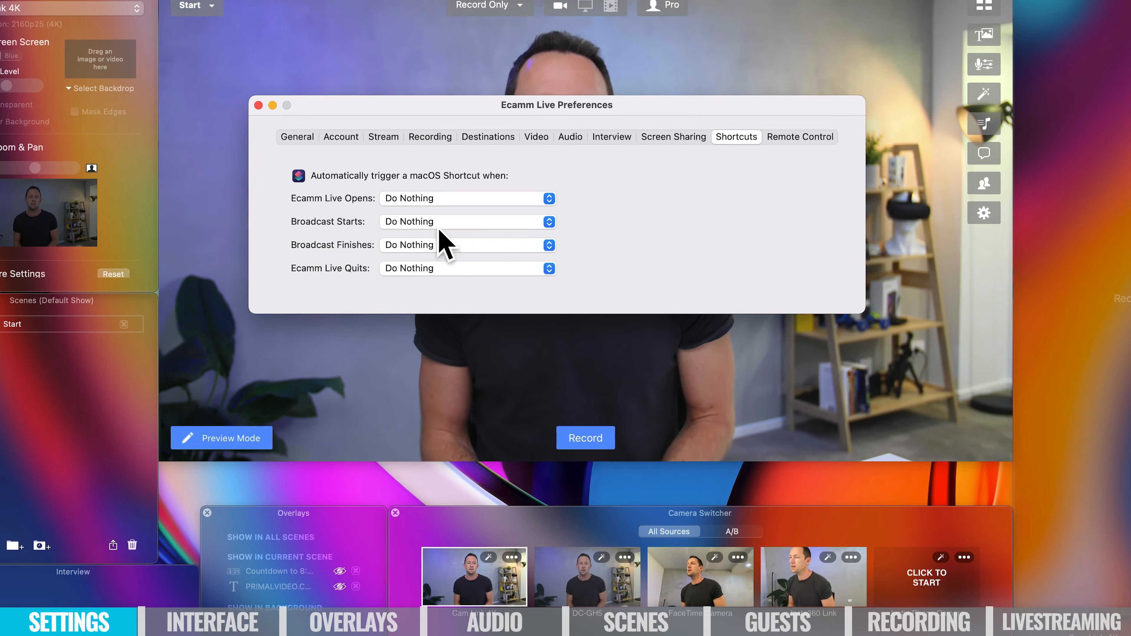
pyautogui.click(815, 138)
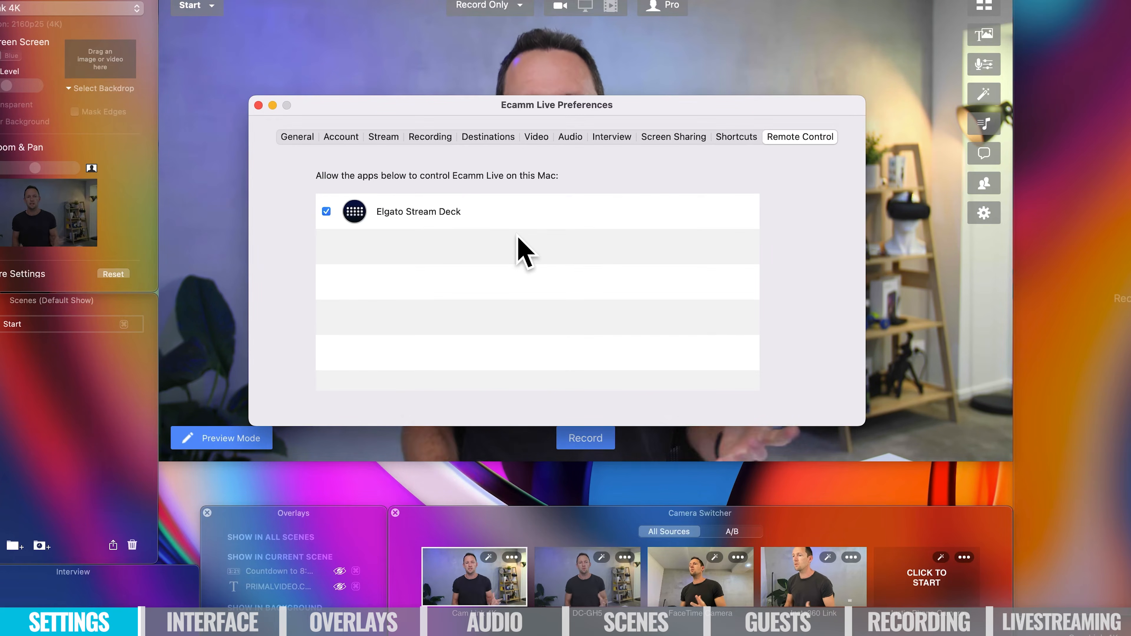
pyautogui.click(259, 106)
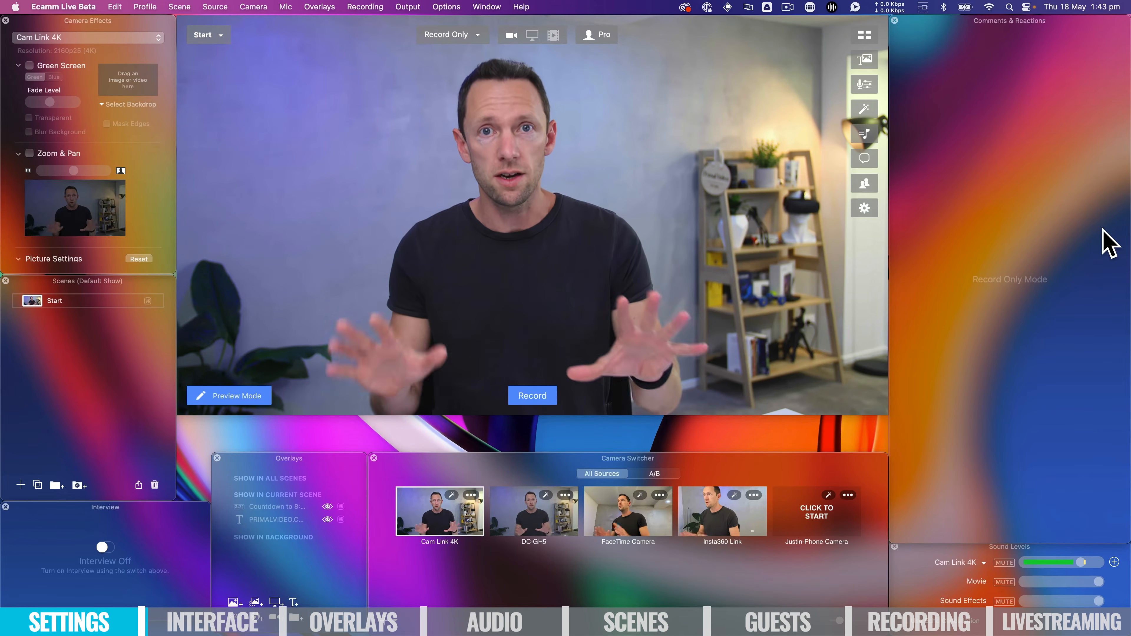
# - Turn the Stream output on and off again while keeping Record on, and enable the Virtual Cam output
pyautogui.moveTo(423, 171)
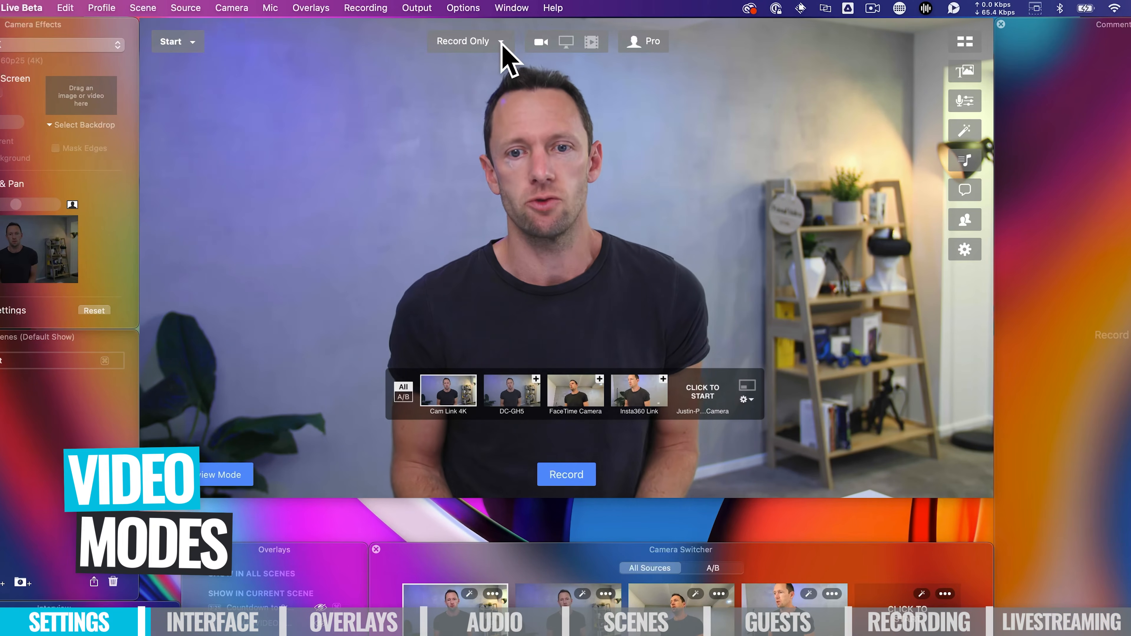
pyautogui.click(501, 41)
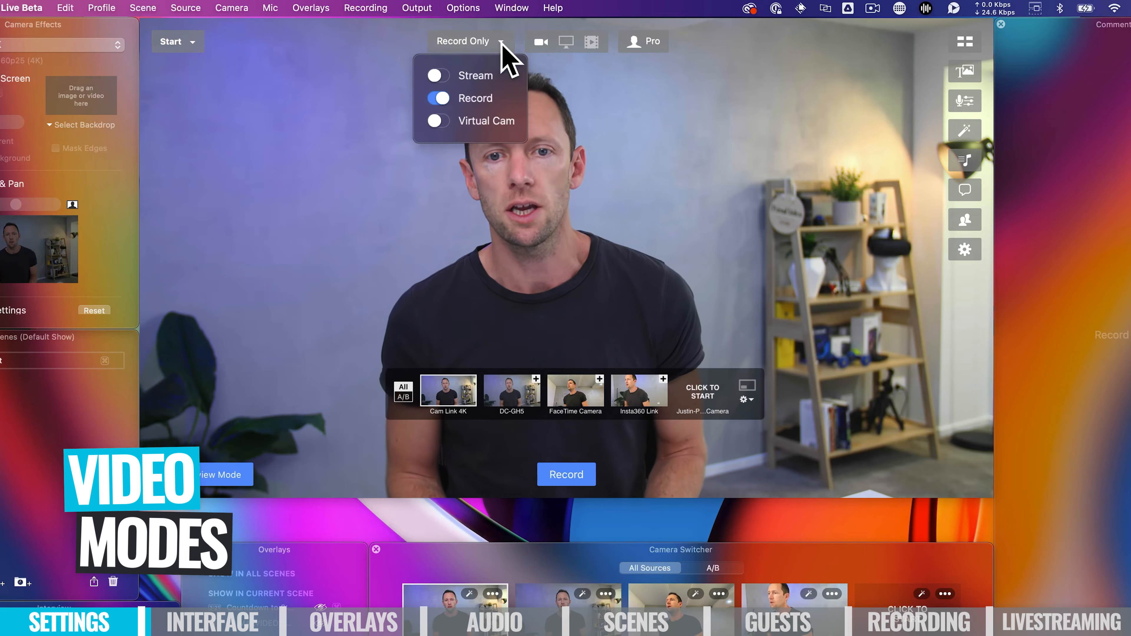
pyautogui.click(436, 75)
pyautogui.moveTo(550, 172)
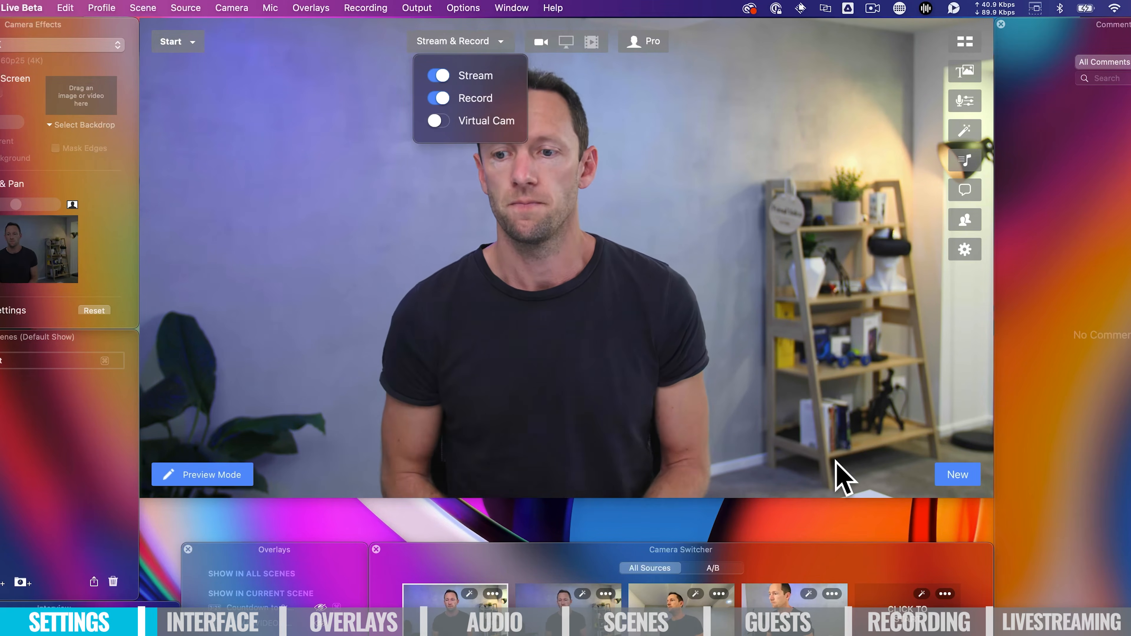
pyautogui.moveTo(912, 476)
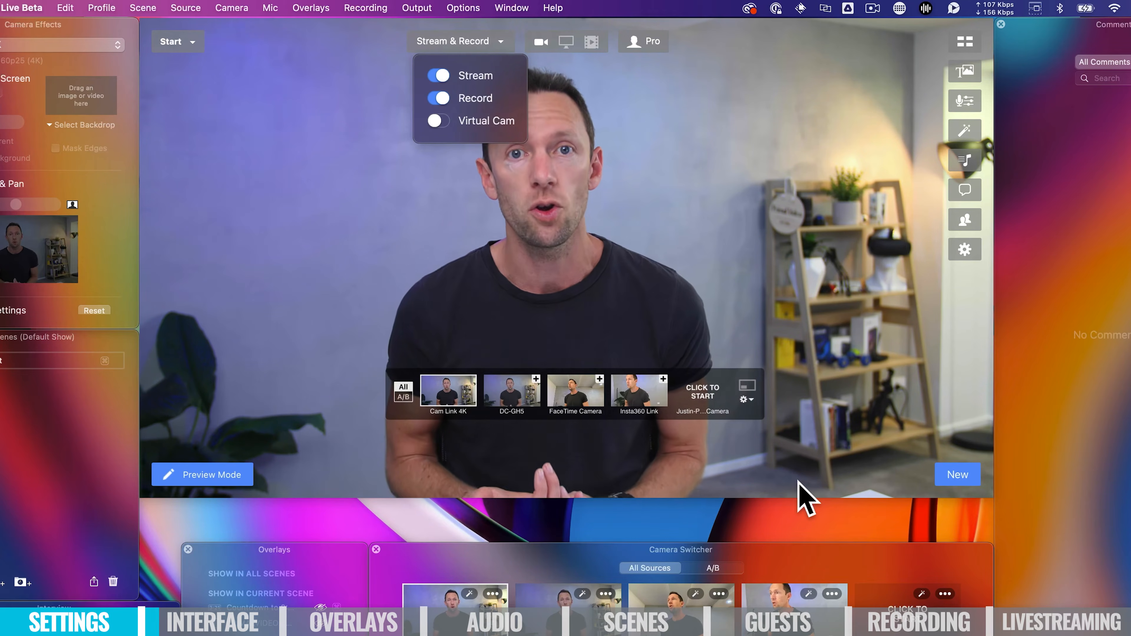
pyautogui.click(439, 76)
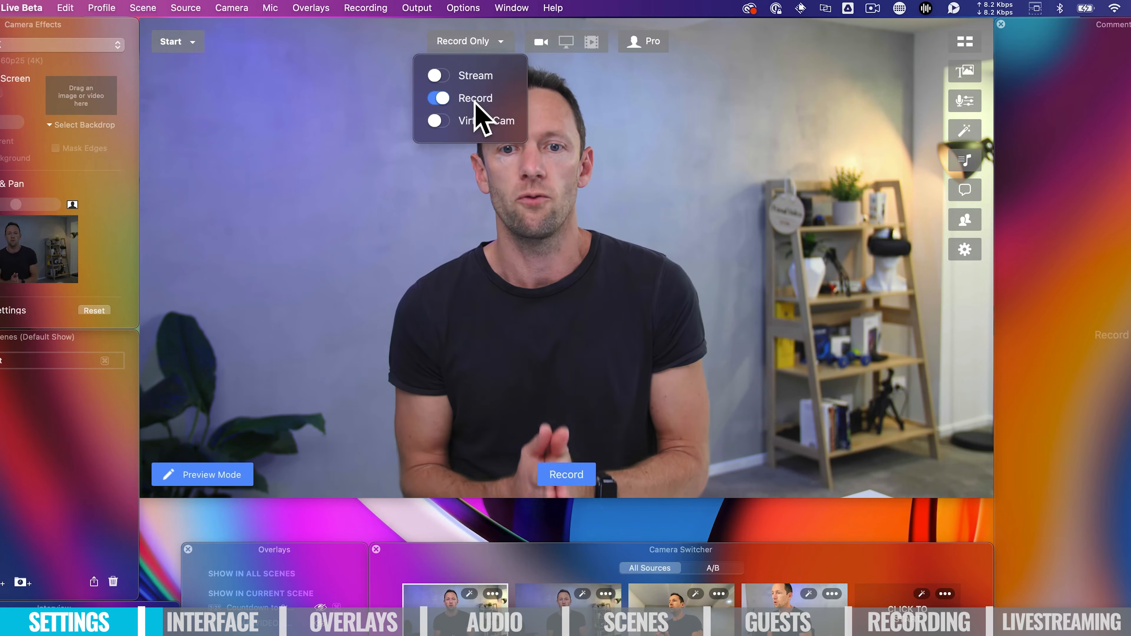
pyautogui.click(437, 125)
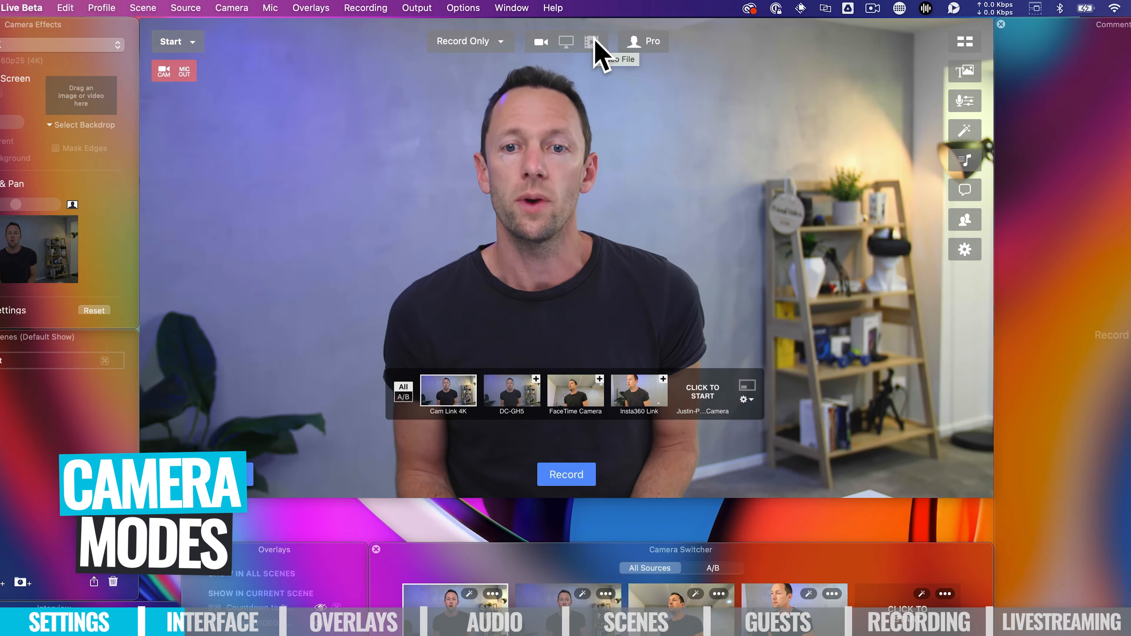
# - Switch the source to screen sharing and move the camera picture-in-picture lower in the frame before removing it
pyautogui.click(566, 41)
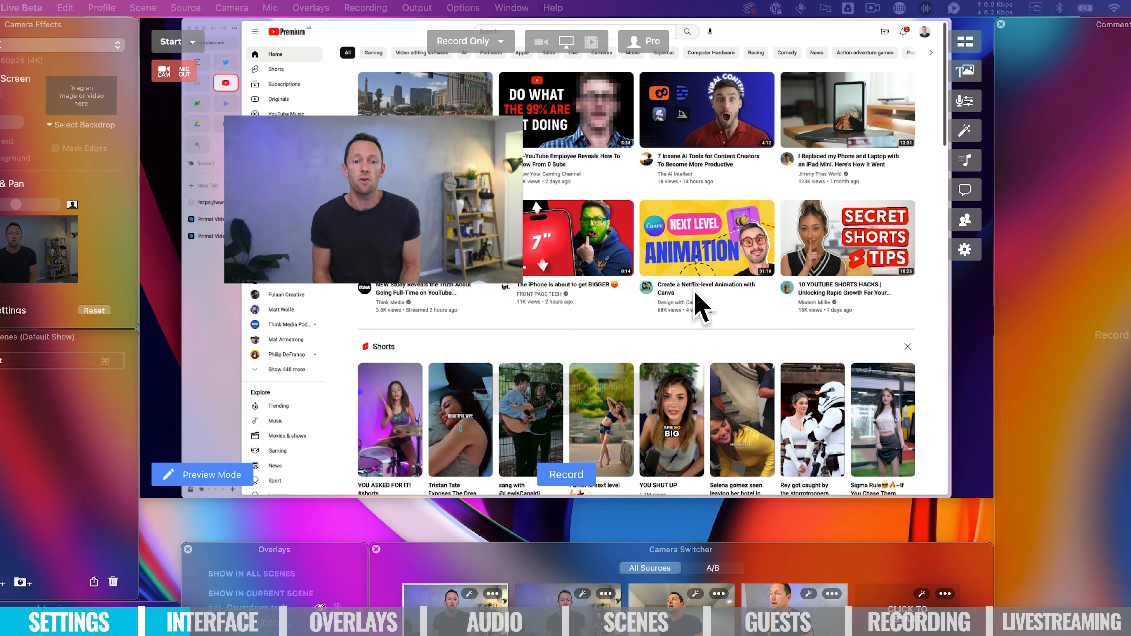
pyautogui.moveTo(346, 198); pyautogui.dragTo(352, 341)
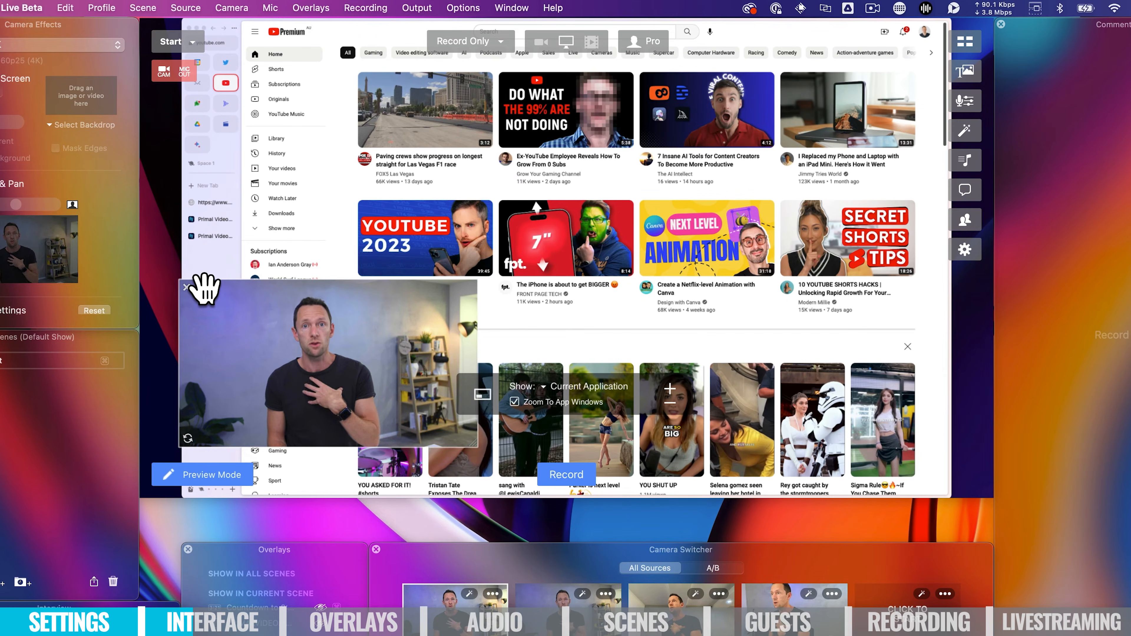
pyautogui.click(187, 288)
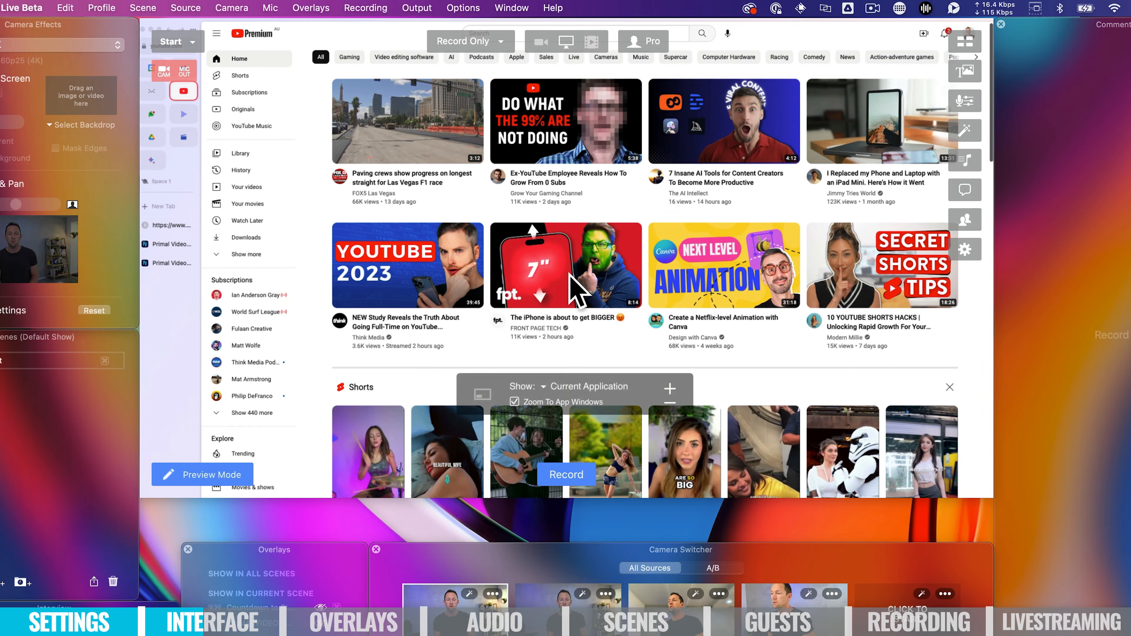
# - Zoom in on the shared YouTube page and back out until the whole browser window fits the frame
pyautogui.scroll(10, 569, 274)
pyautogui.scroll(-10, 570, 276)
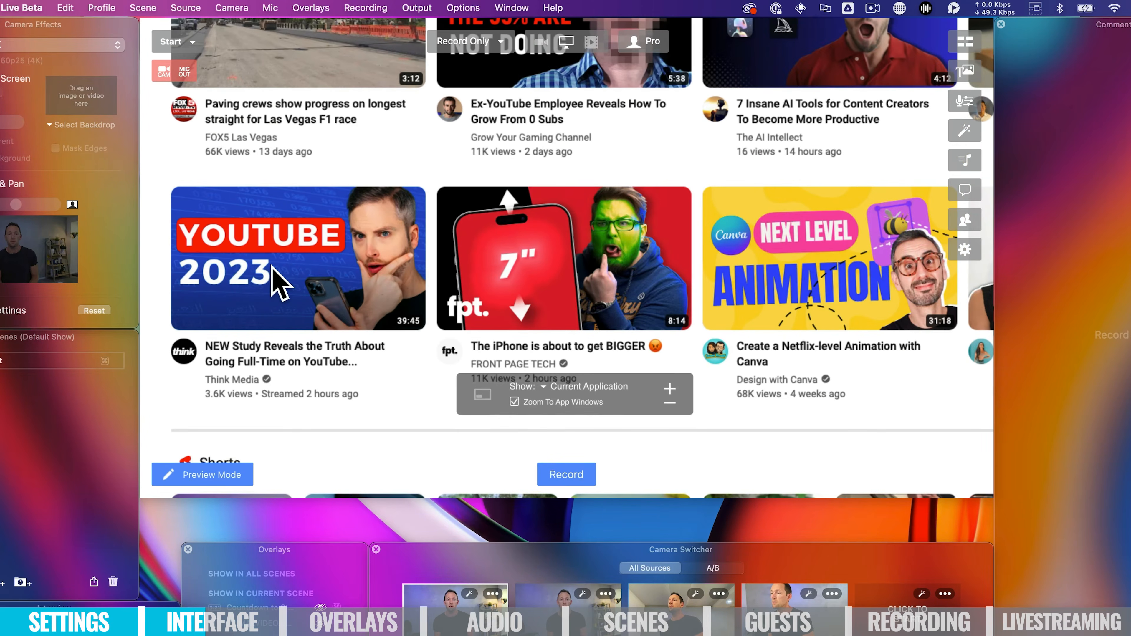
pyautogui.scroll(5, 272, 267)
pyautogui.scroll(-6, 271, 267)
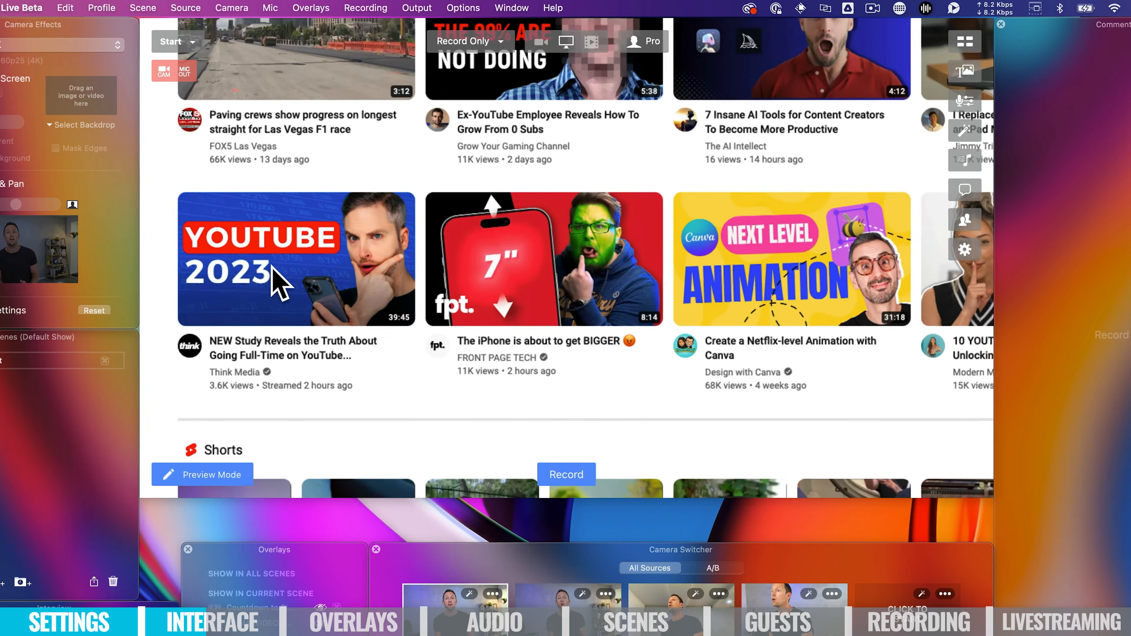
pyautogui.scroll(-5, 272, 267)
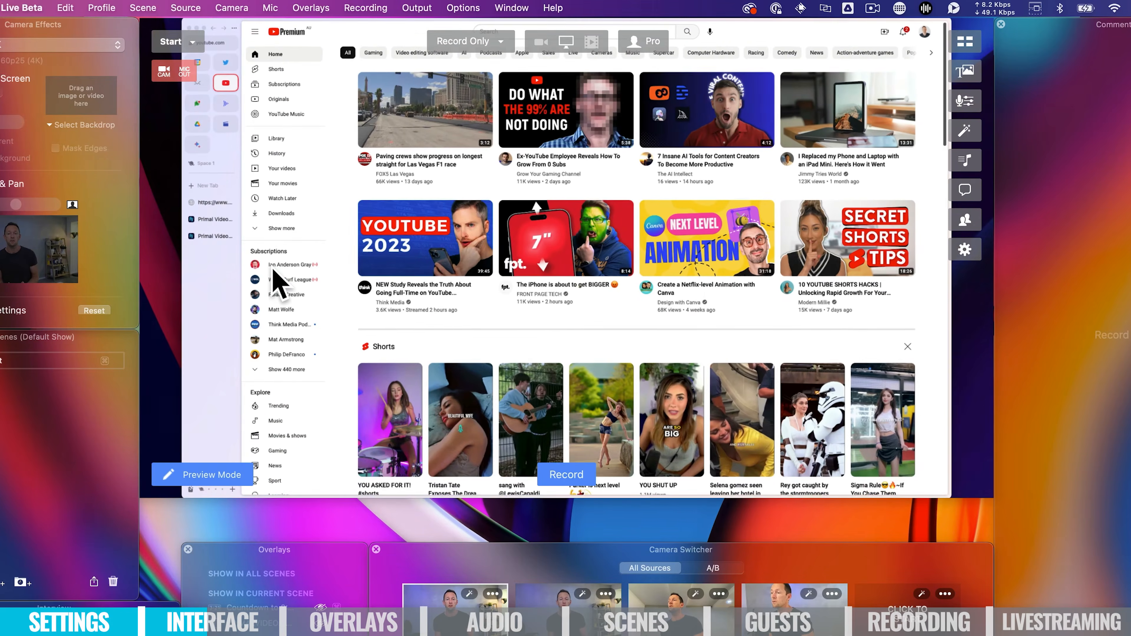
pyautogui.scroll(1, 271, 267)
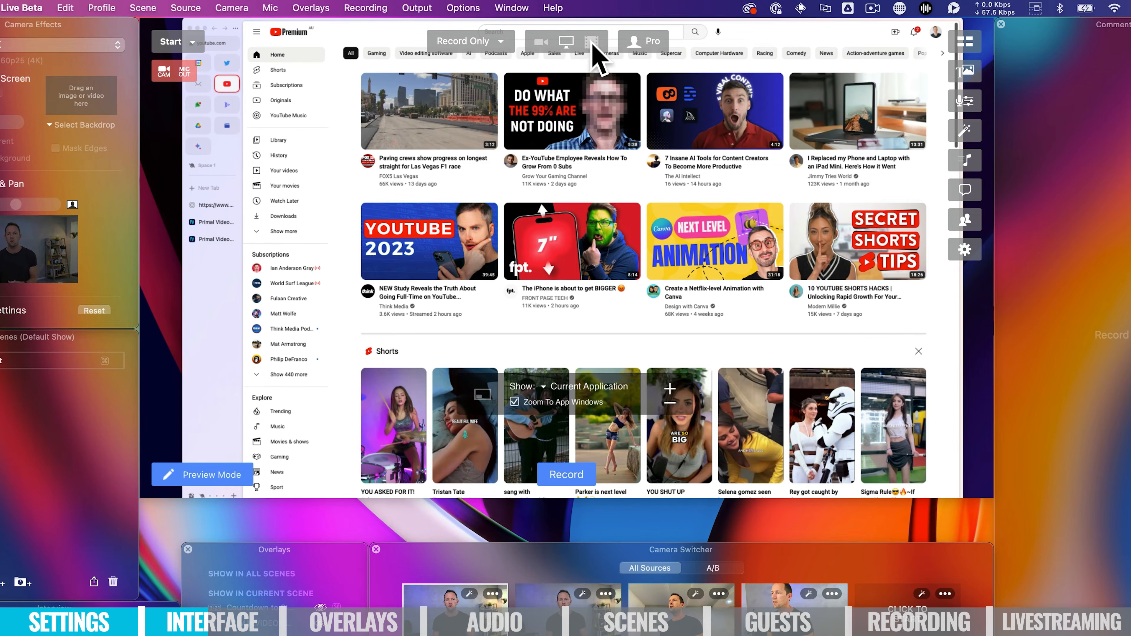
# - Switch the source to the Webinar1.mp4 video file, rewind it to the start and return to the camera view
pyautogui.click(594, 44)
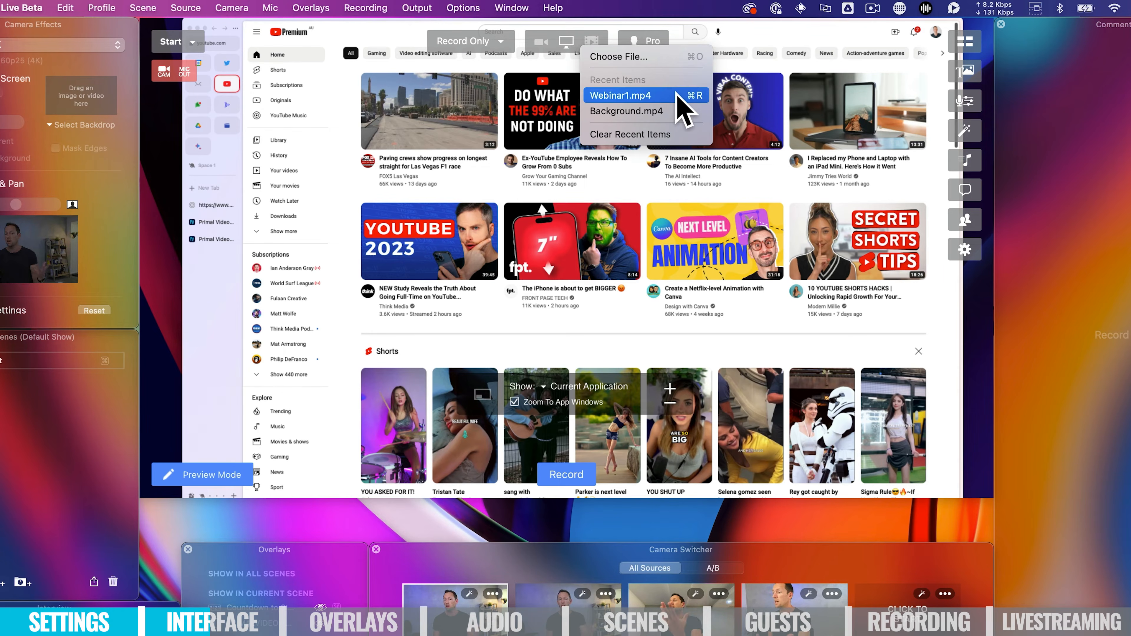
pyautogui.click(665, 96)
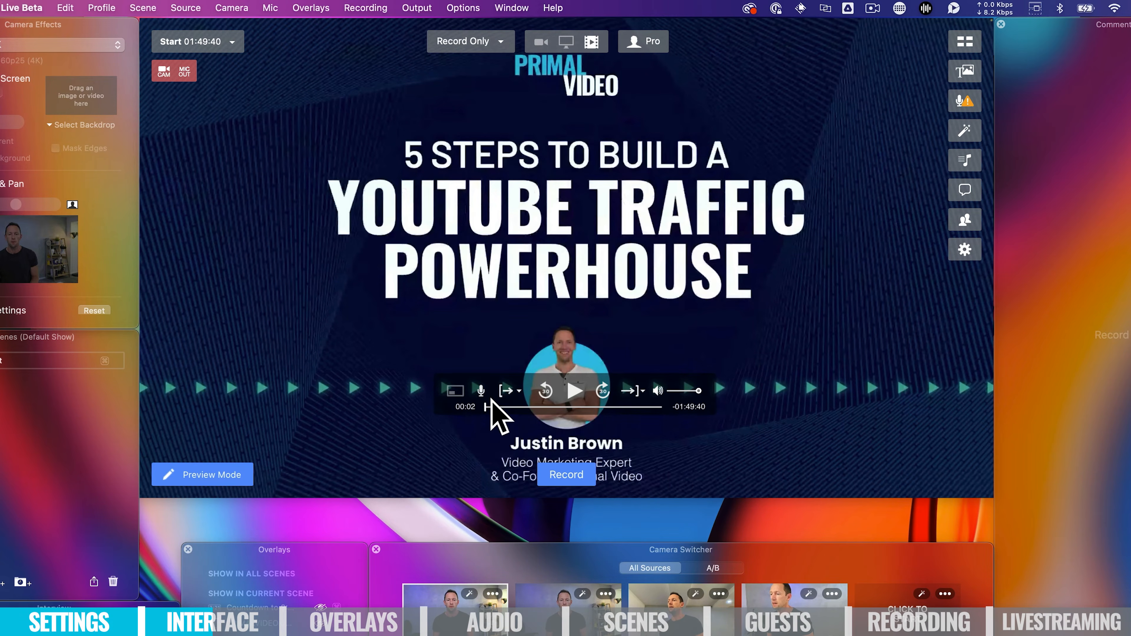
pyautogui.moveTo(486, 406)
pyautogui.mouseDown()
pyautogui.moveTo(649, 406)
pyautogui.moveTo(485, 406)
pyautogui.mouseUp()
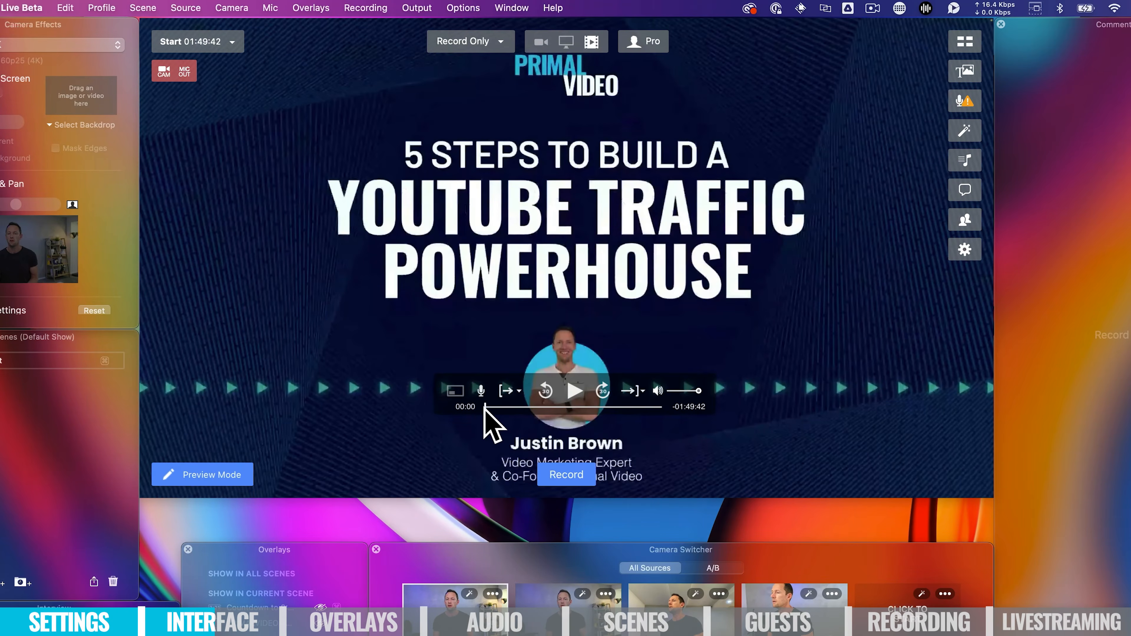
pyautogui.click(541, 42)
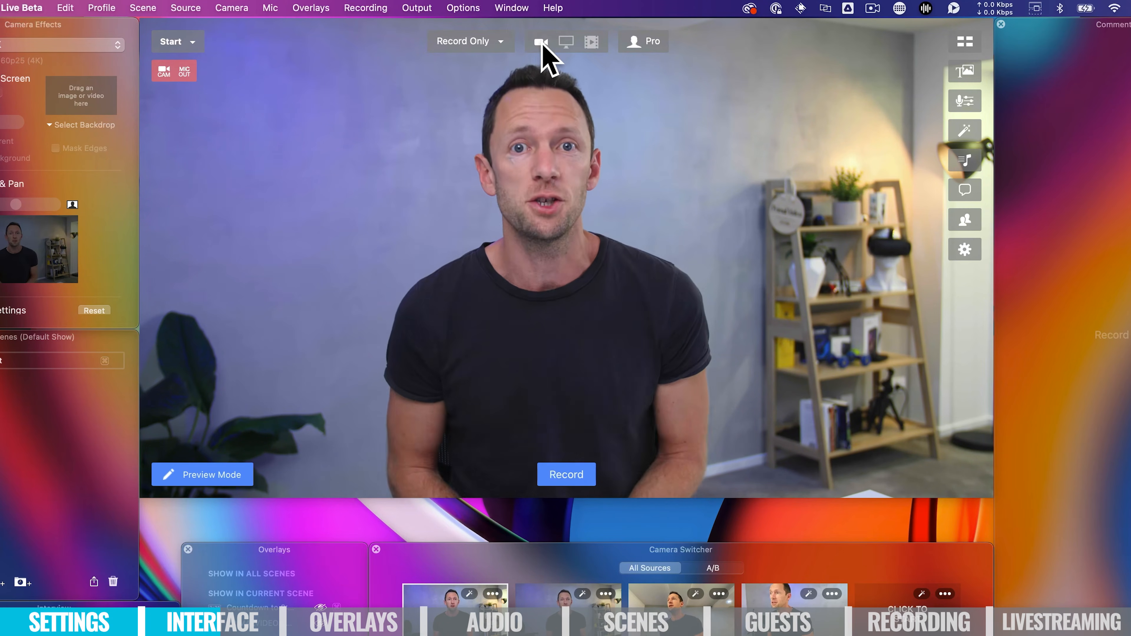
pyautogui.click(542, 42)
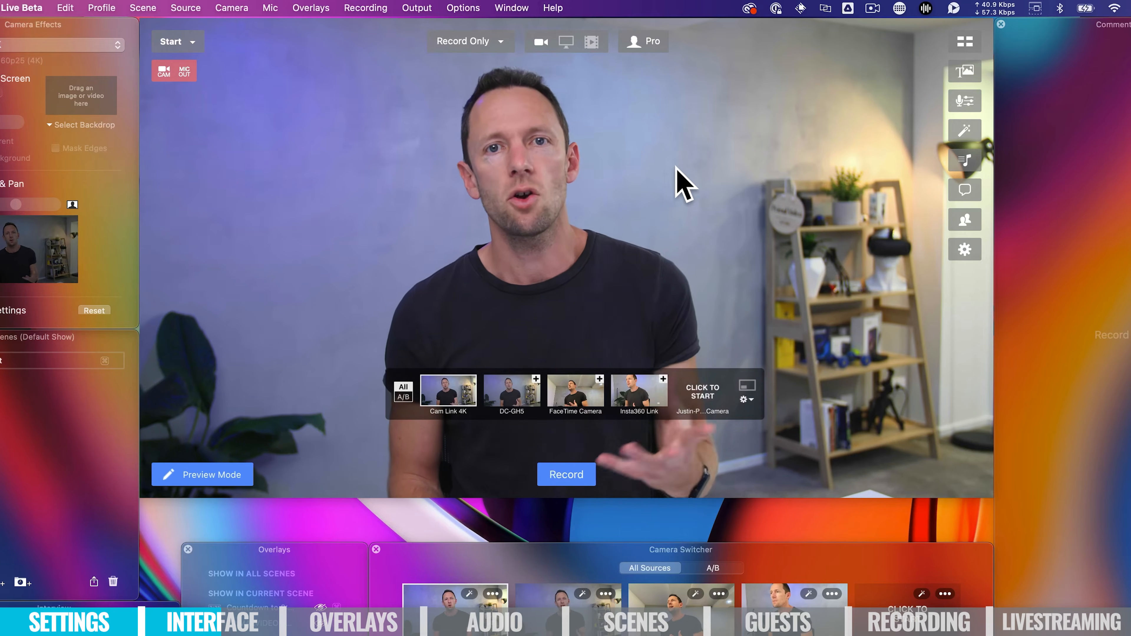
# - Switch to screen sharing, examine the list of displays and applications that can be shared, and return to the camera view
pyautogui.click(565, 42)
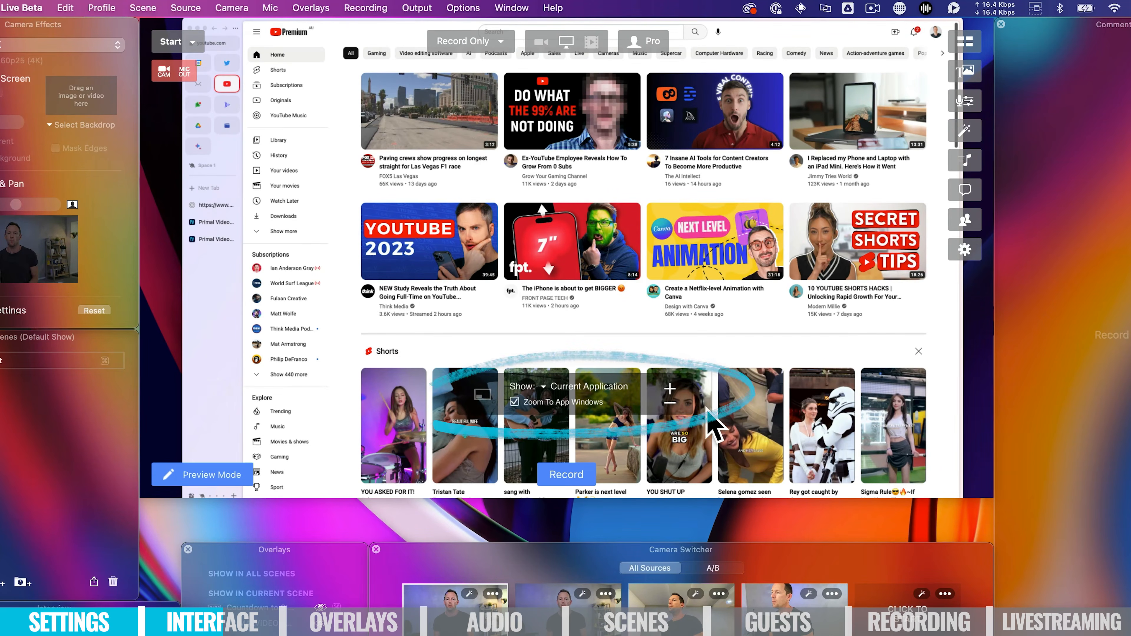
pyautogui.click(544, 385)
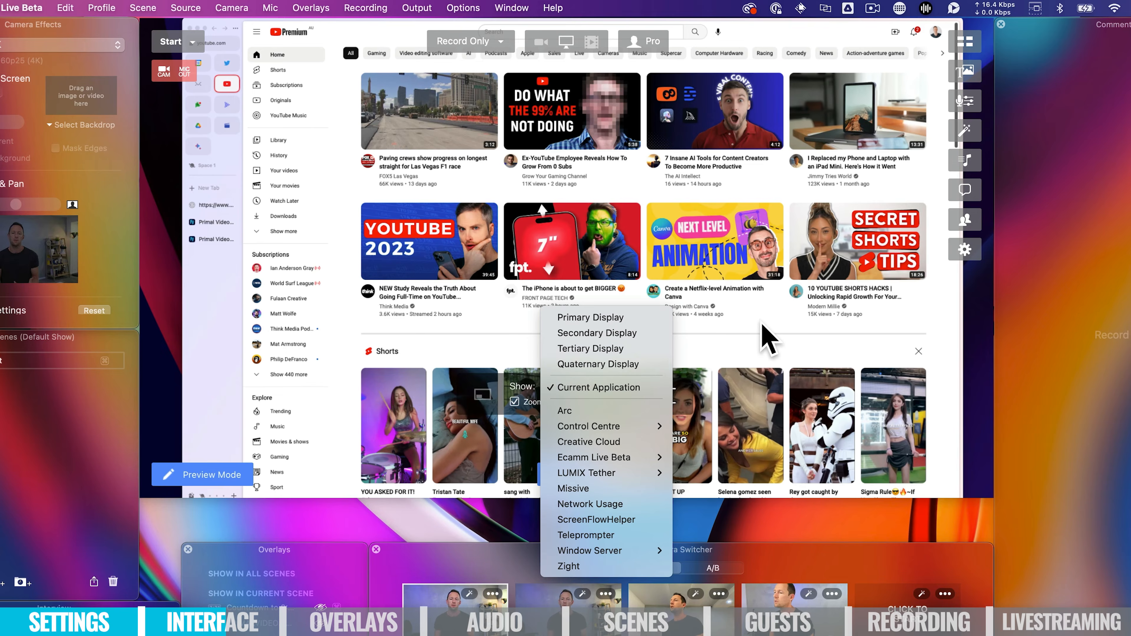
pyautogui.click(756, 303)
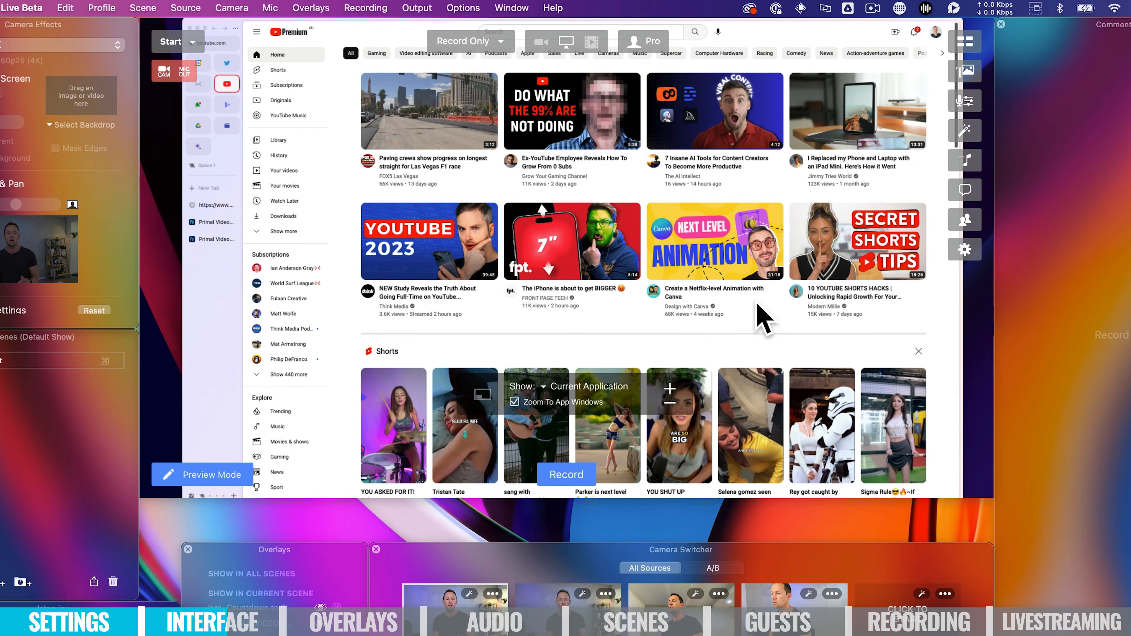
pyautogui.click(542, 43)
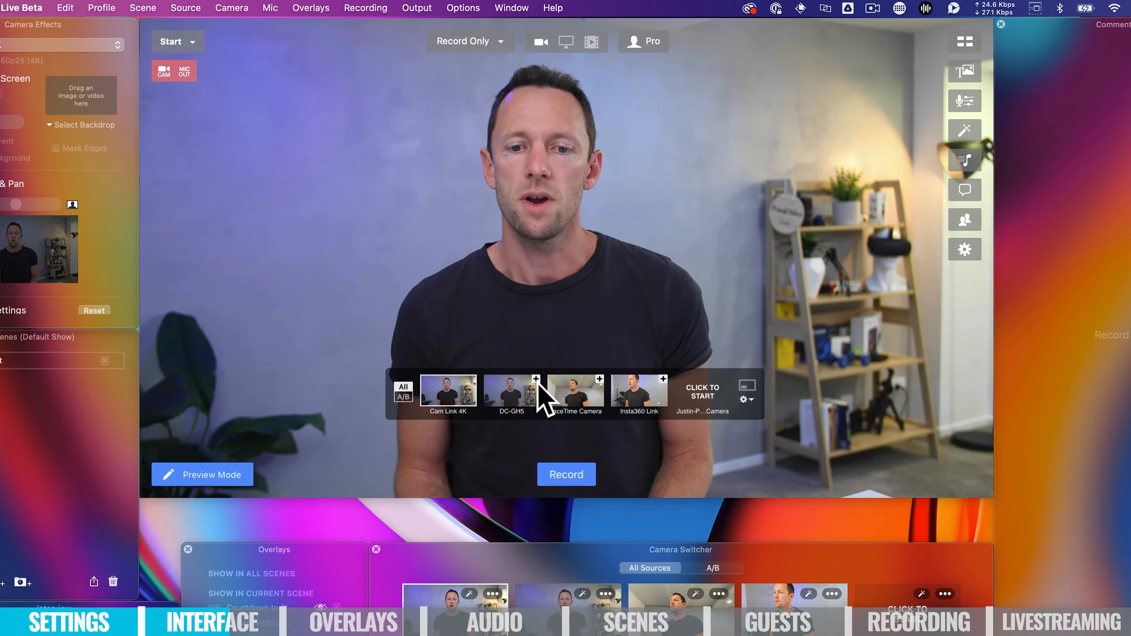
# - Switch the live camera between FaceTime Camera, Insta360 Link and Cam Link 4K, ending on Cam Link 4K
pyautogui.click(580, 390)
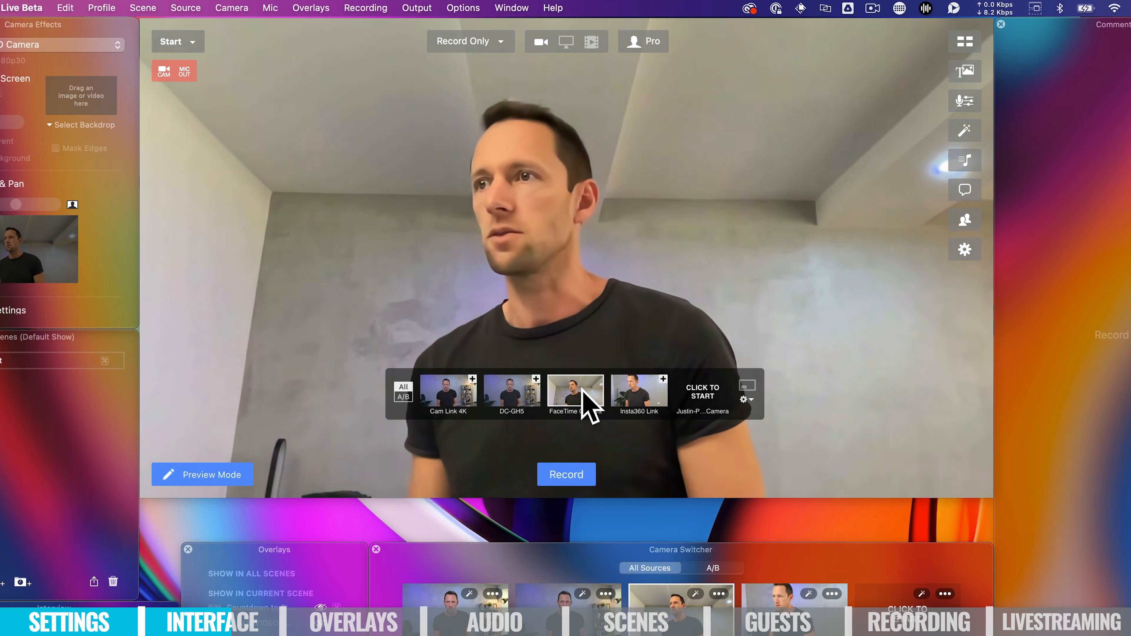
pyautogui.click(641, 389)
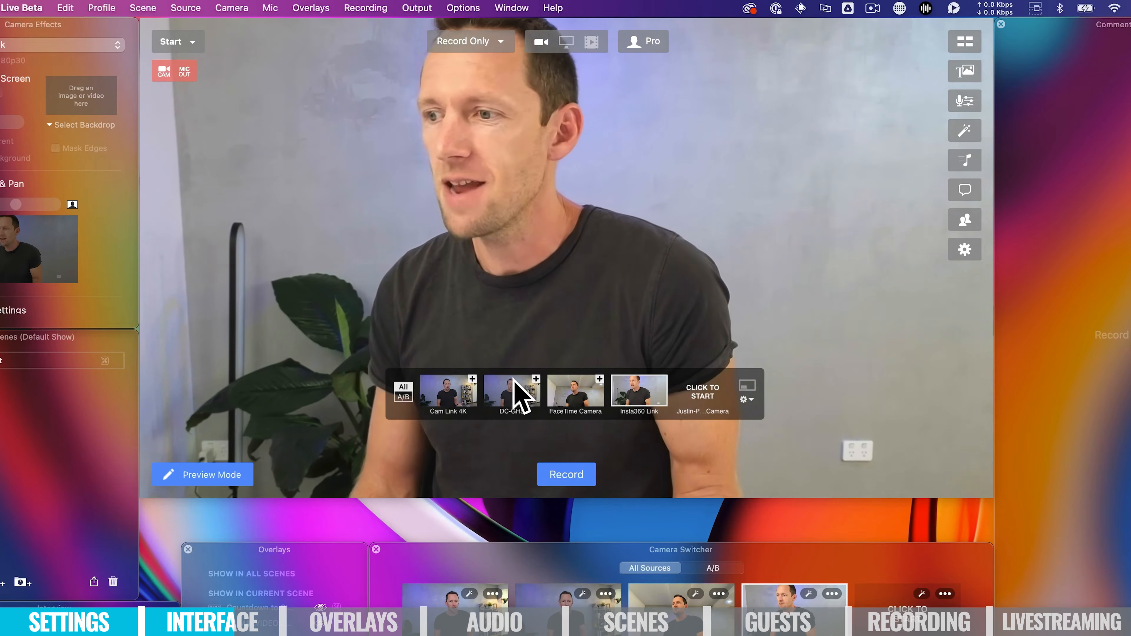
pyautogui.click(449, 391)
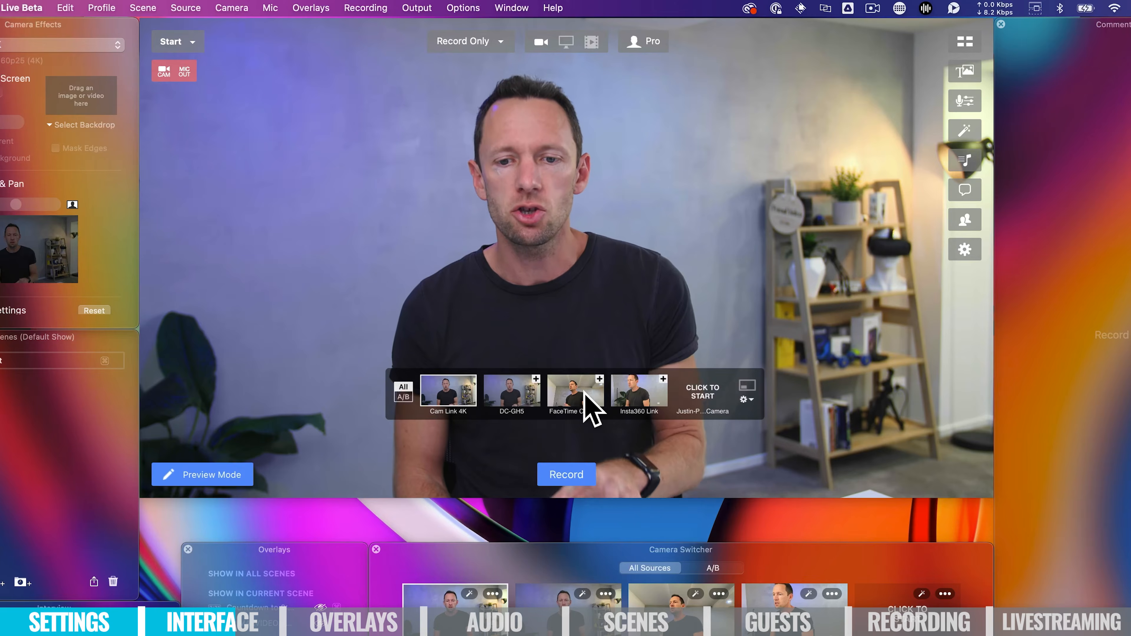
pyautogui.click(584, 394)
pyautogui.click(454, 392)
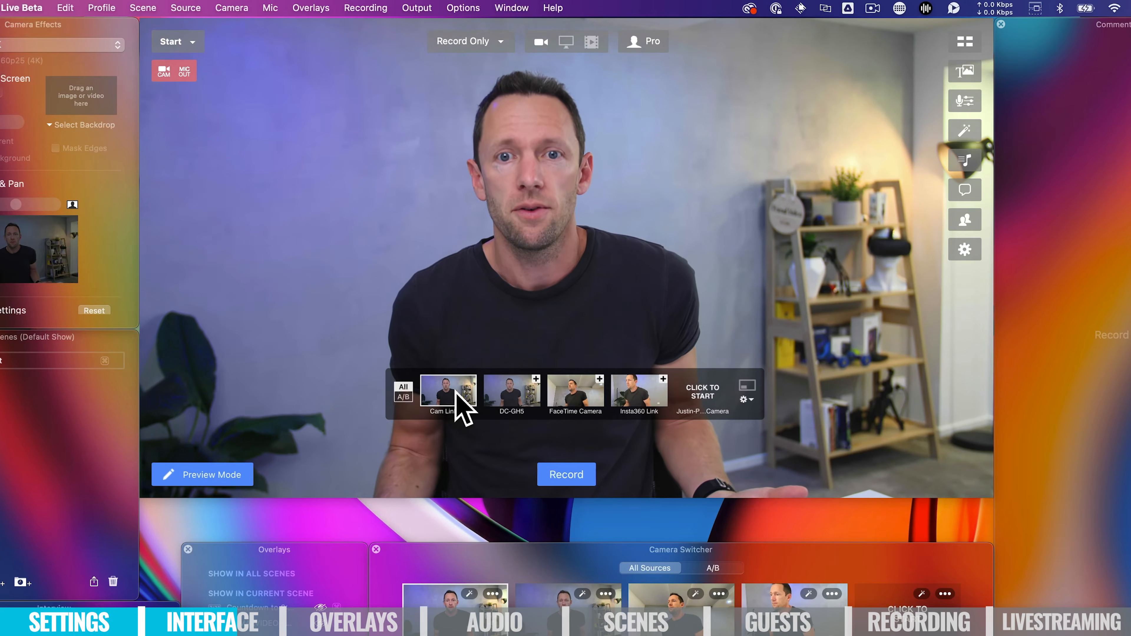
# - Add the FaceTime Camera and Insta360 Link beside Cam Link 4K in a three-way split-screen view
pyautogui.click(599, 379)
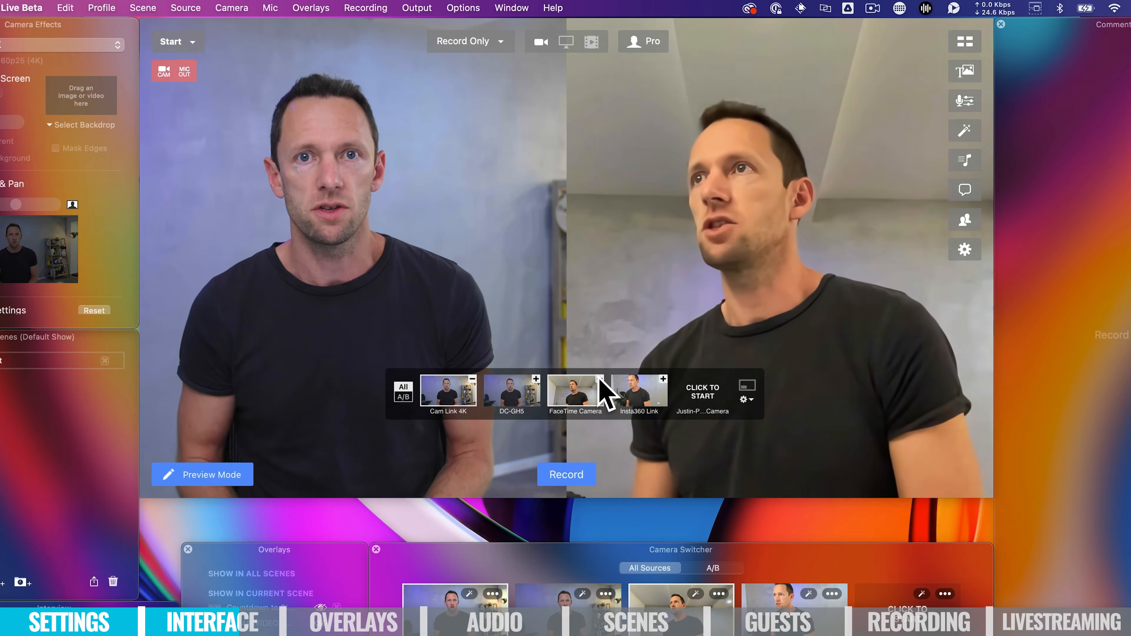
pyautogui.click(663, 379)
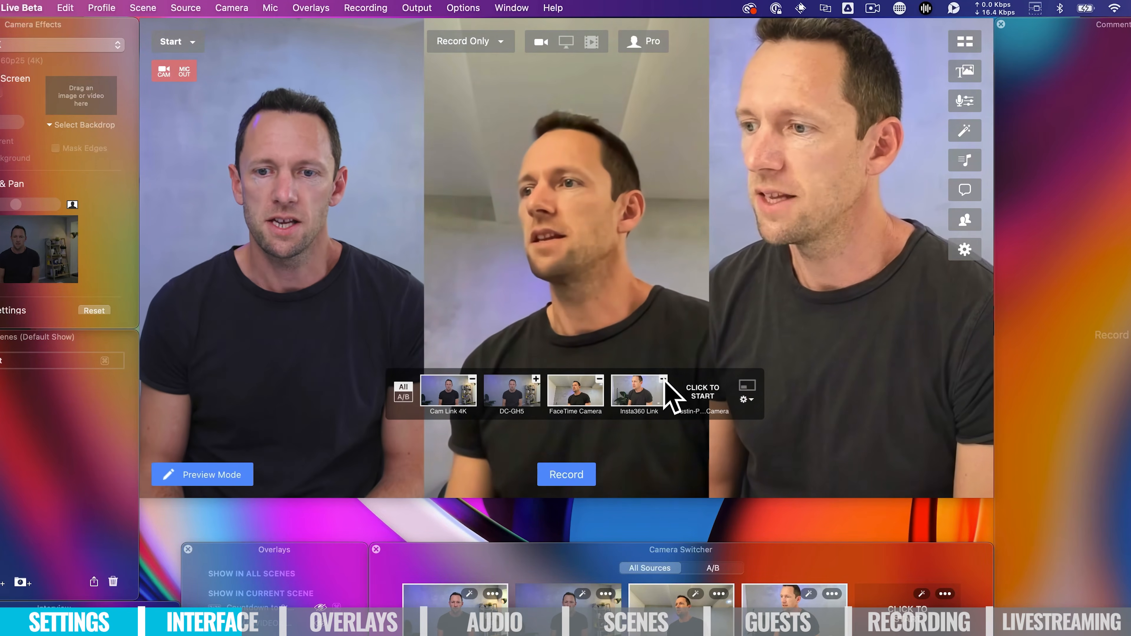
# - Remove the Insta360 Link and FaceTime Camera from the split-screen view so only Cam Link 4K is live
pyautogui.click(663, 379)
pyautogui.click(599, 380)
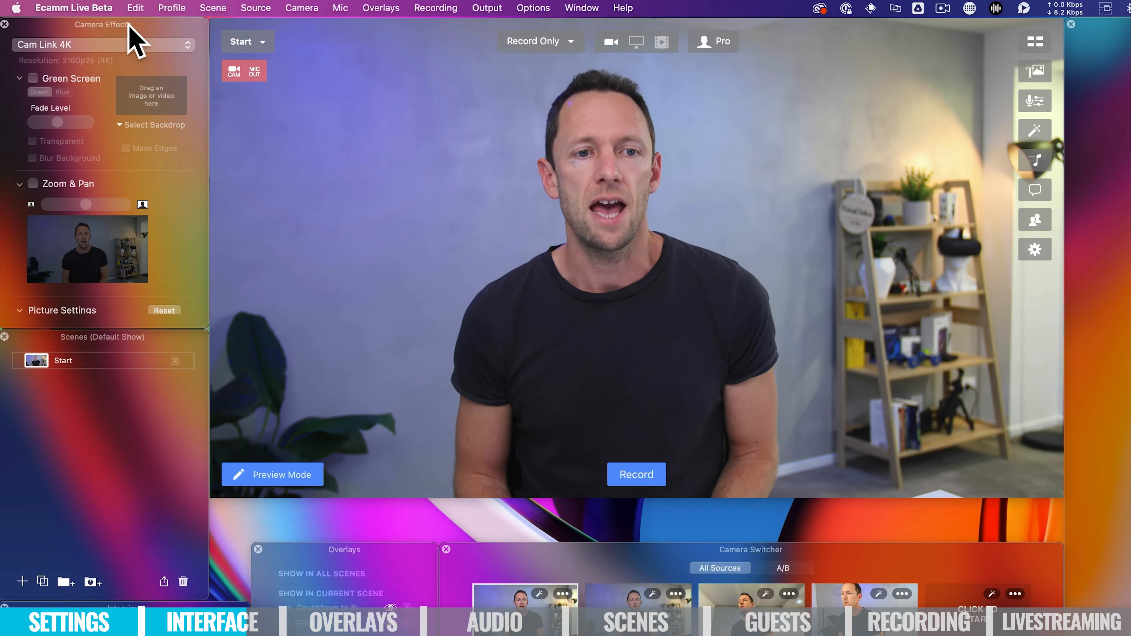
# - Try Zoom & Pan on Cam Link 4K, zooming in and repositioning the framing, and switch the effect off again
pyautogui.click(584, 8)
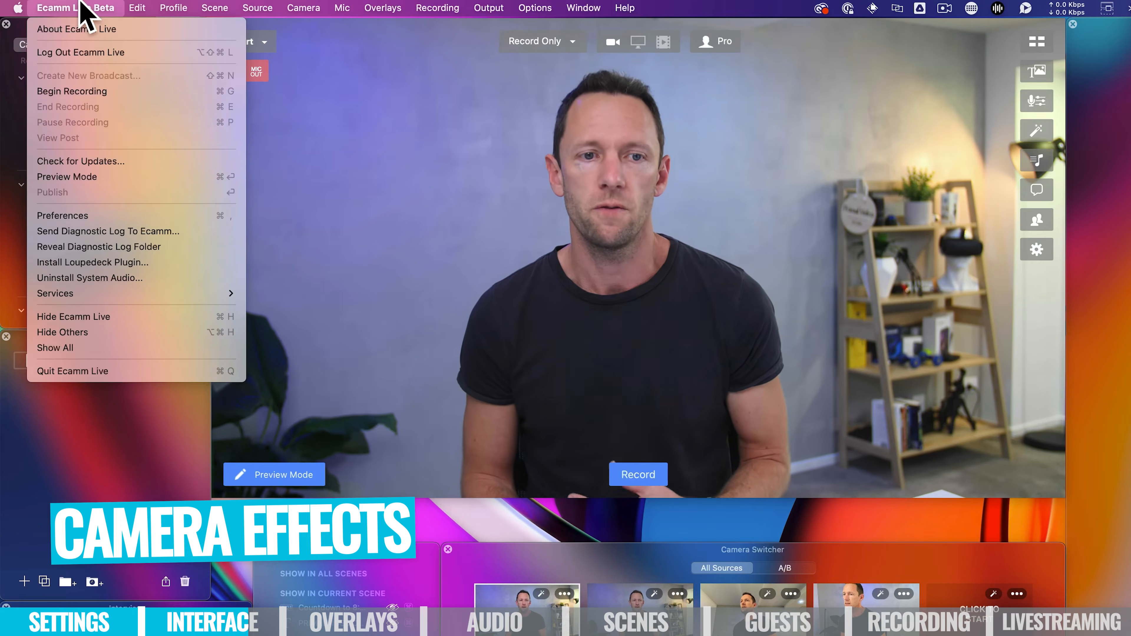
pyautogui.click(26, 46)
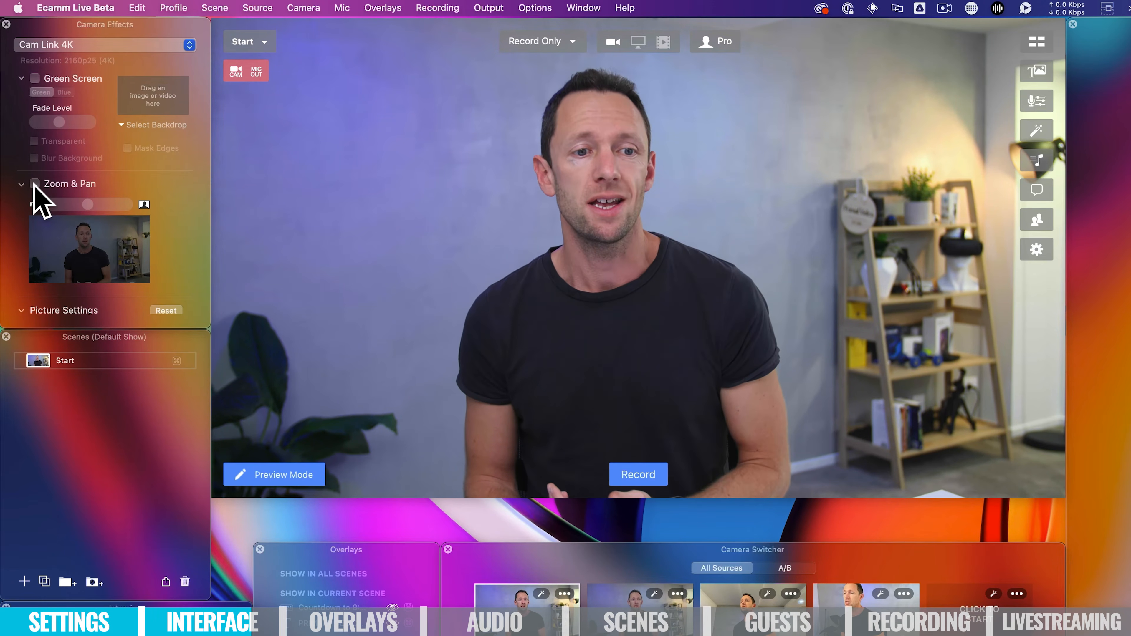
pyautogui.click(35, 185)
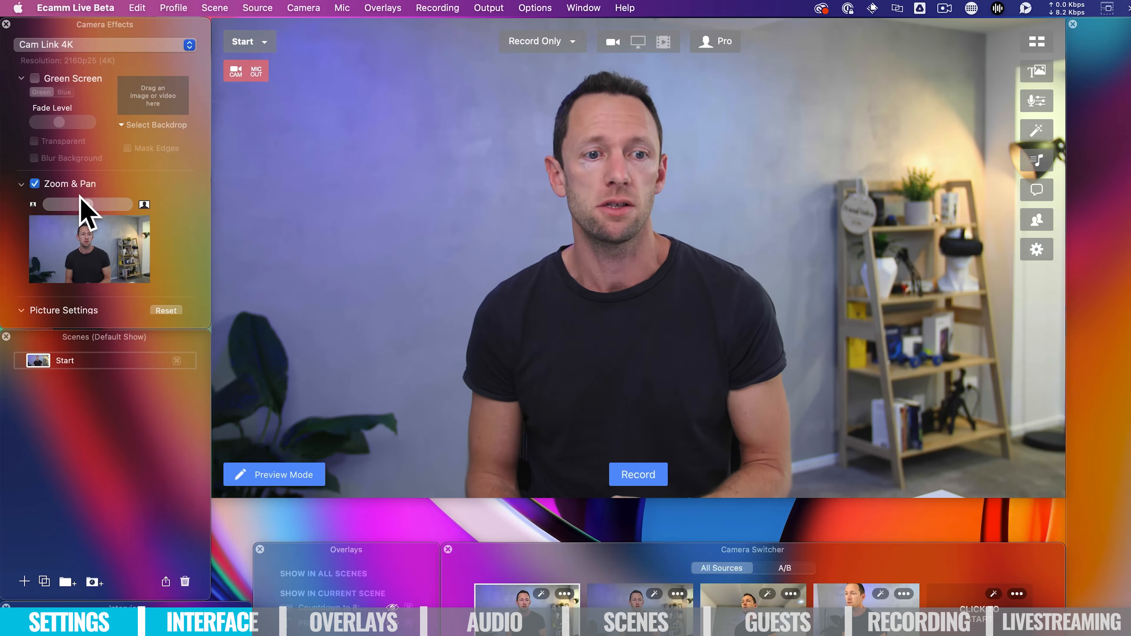
pyautogui.moveTo(89, 203); pyautogui.dragTo(102, 204)
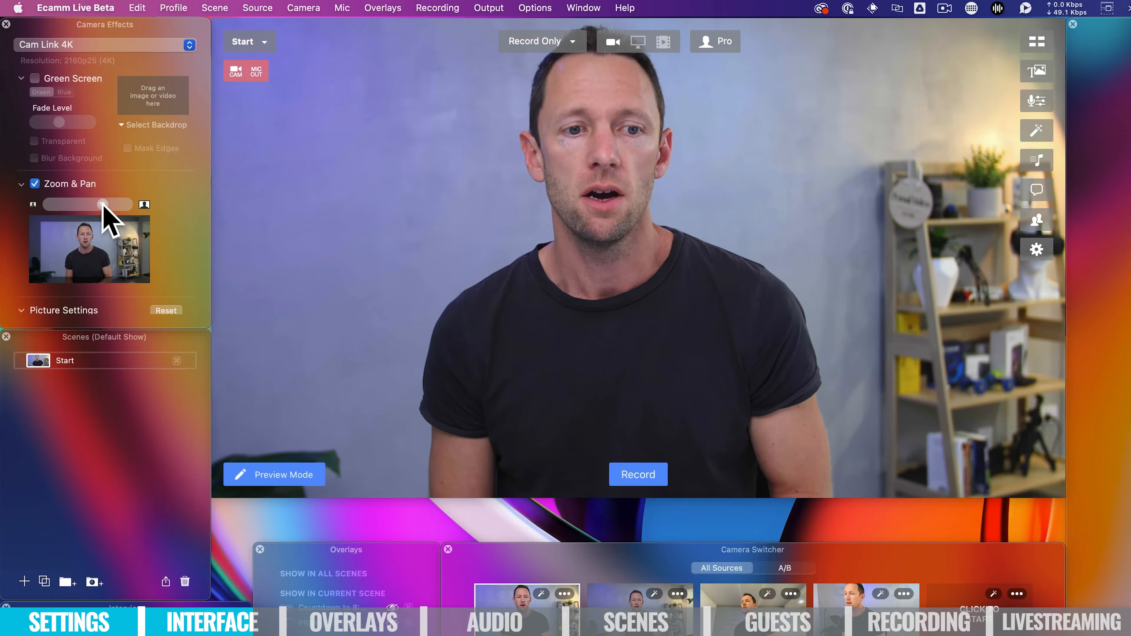
pyautogui.moveTo(95, 243); pyautogui.dragTo(91, 241)
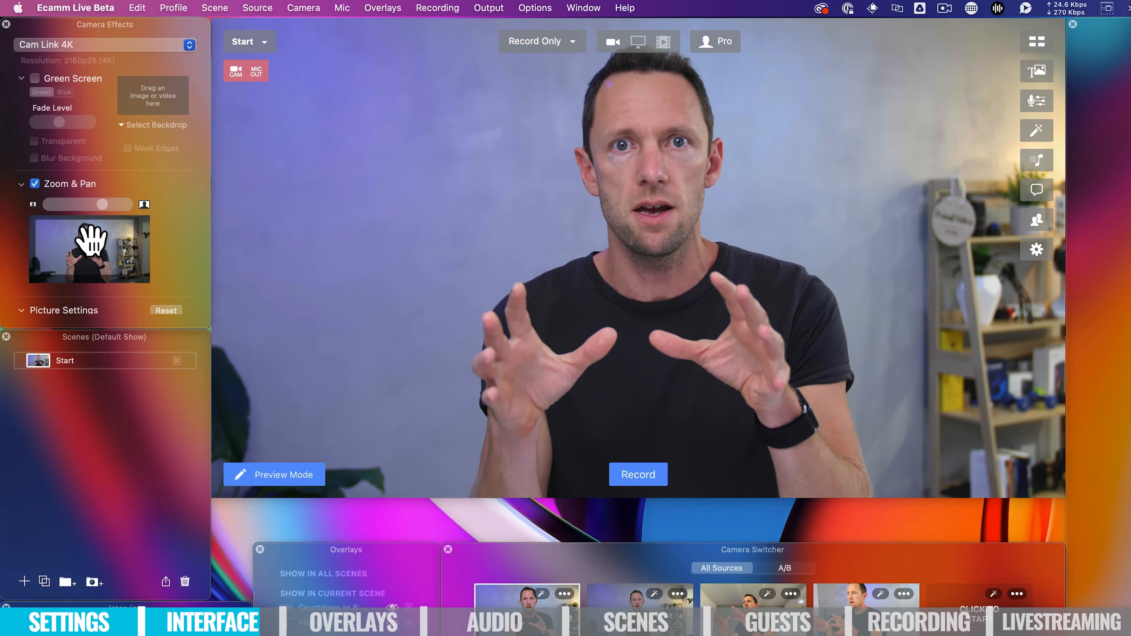
pyautogui.click(35, 184)
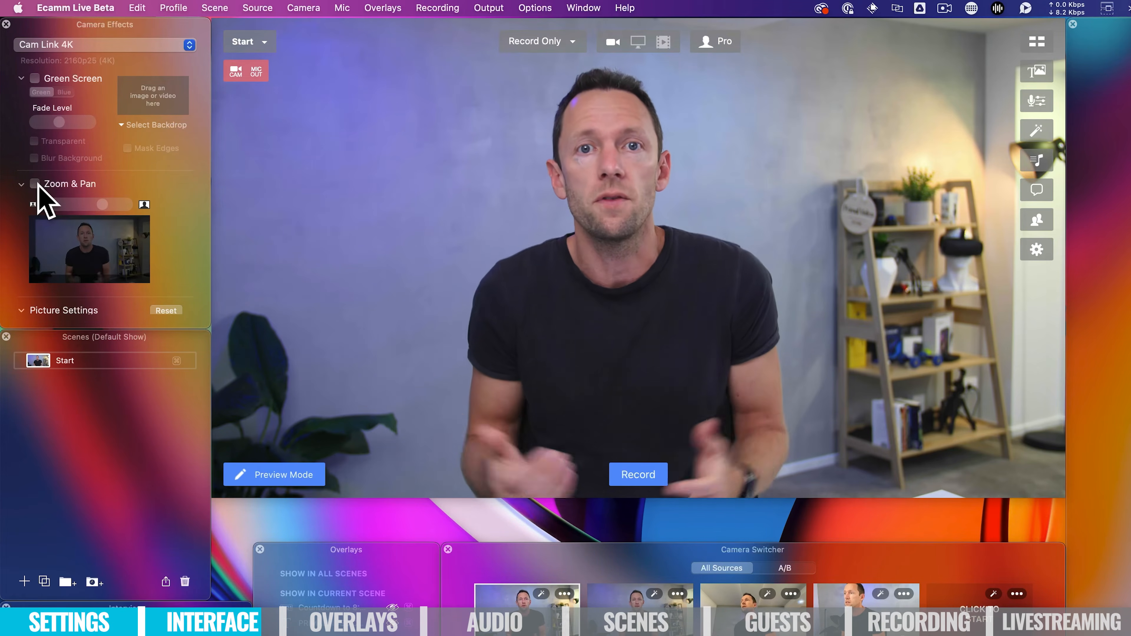
# - Try the Mirror and Blur Effect options on Cam Link 4K, switch both off, and look through the list of selectable cameras
pyautogui.scroll(-5, 182, 194)
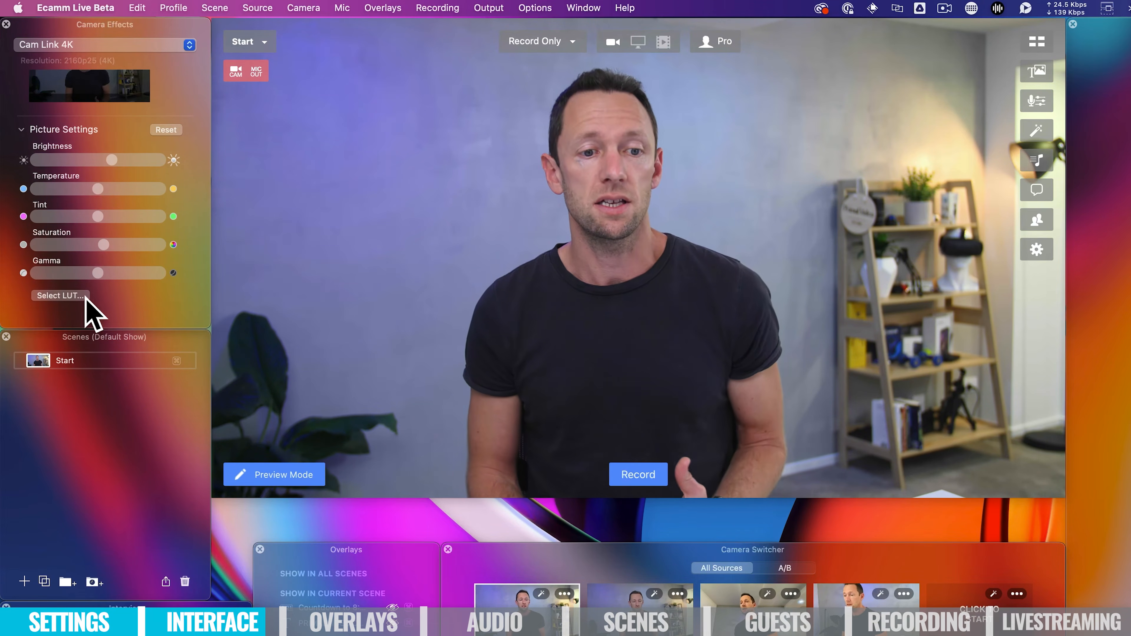
pyautogui.scroll(-3, 104, 296)
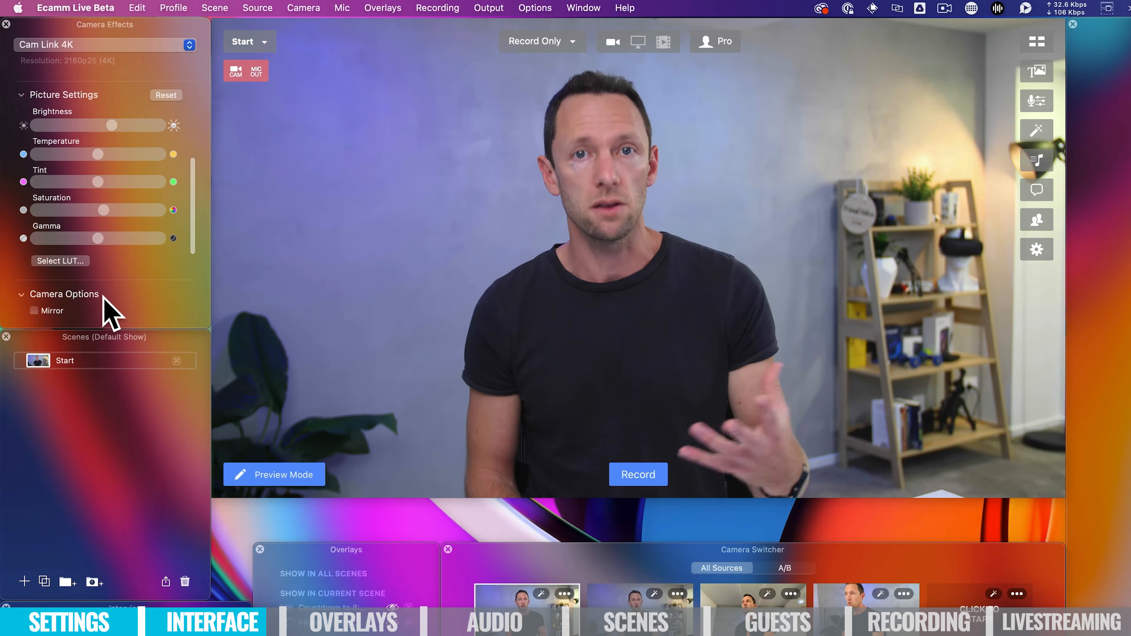
pyautogui.scroll(-8, 104, 297)
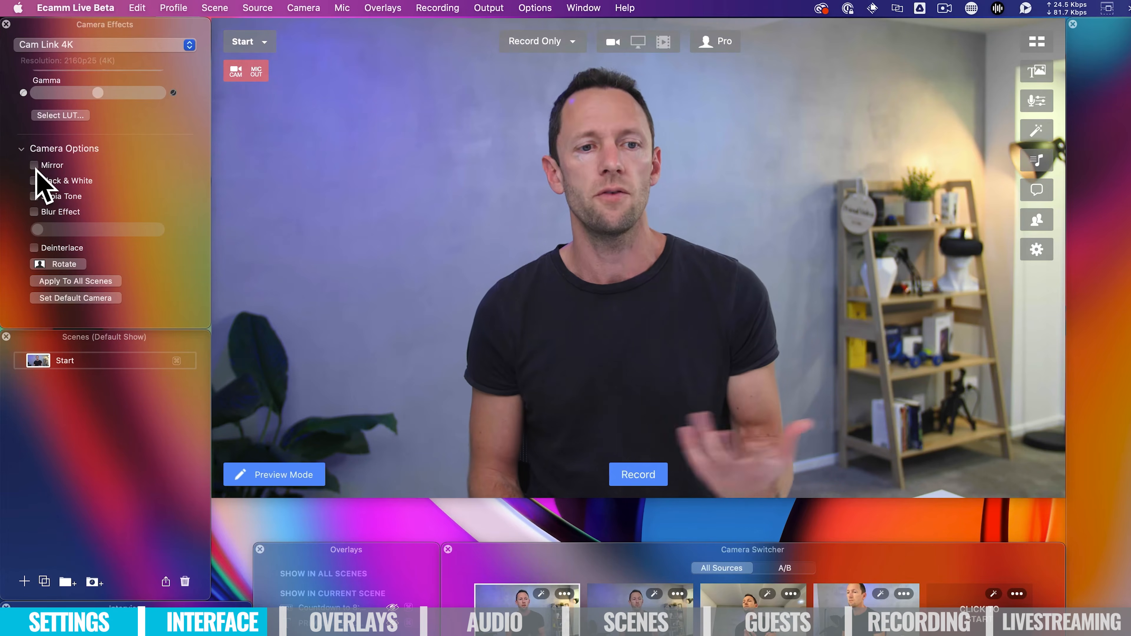
pyautogui.click(33, 165)
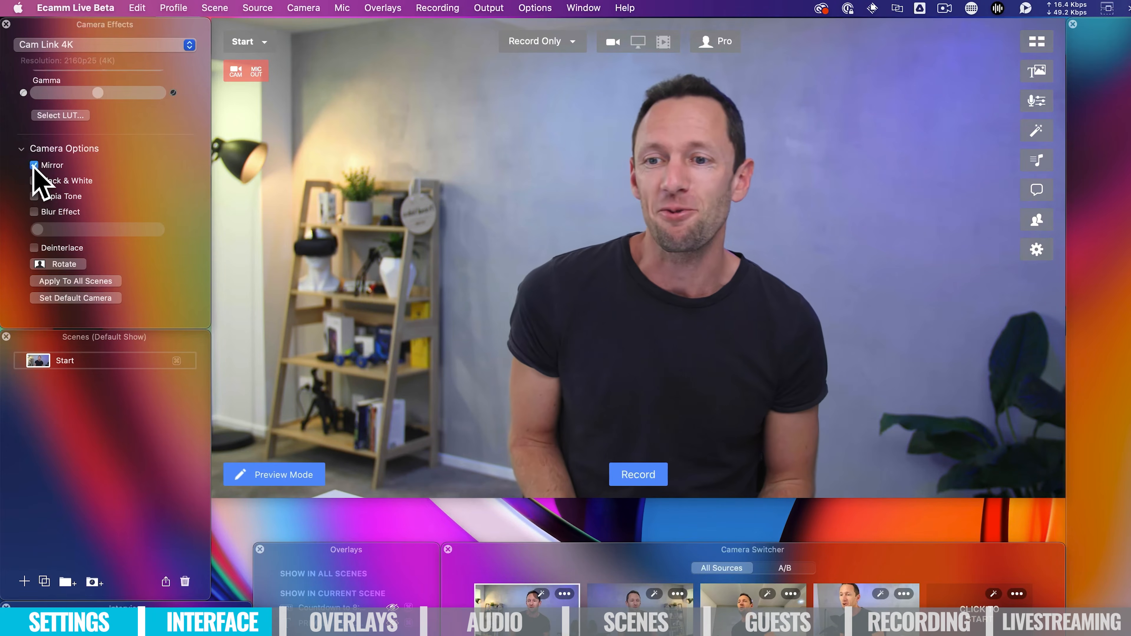
pyautogui.click(34, 165)
pyautogui.click(34, 212)
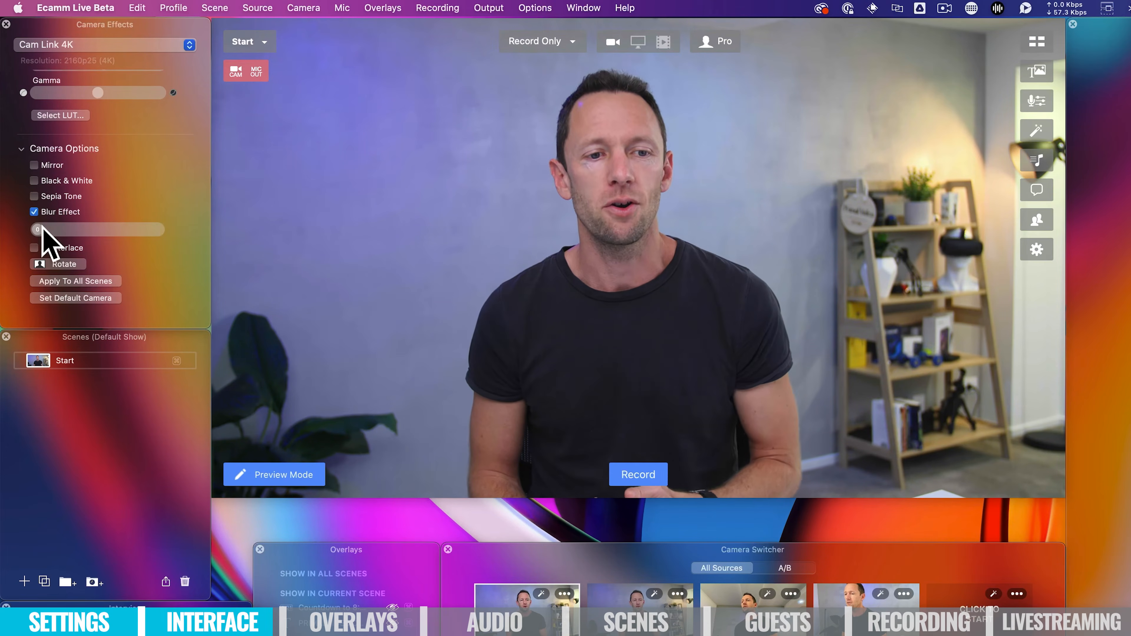
pyautogui.moveTo(38, 230)
pyautogui.mouseDown()
pyautogui.moveTo(80, 230)
pyautogui.moveTo(38, 230)
pyautogui.mouseUp()
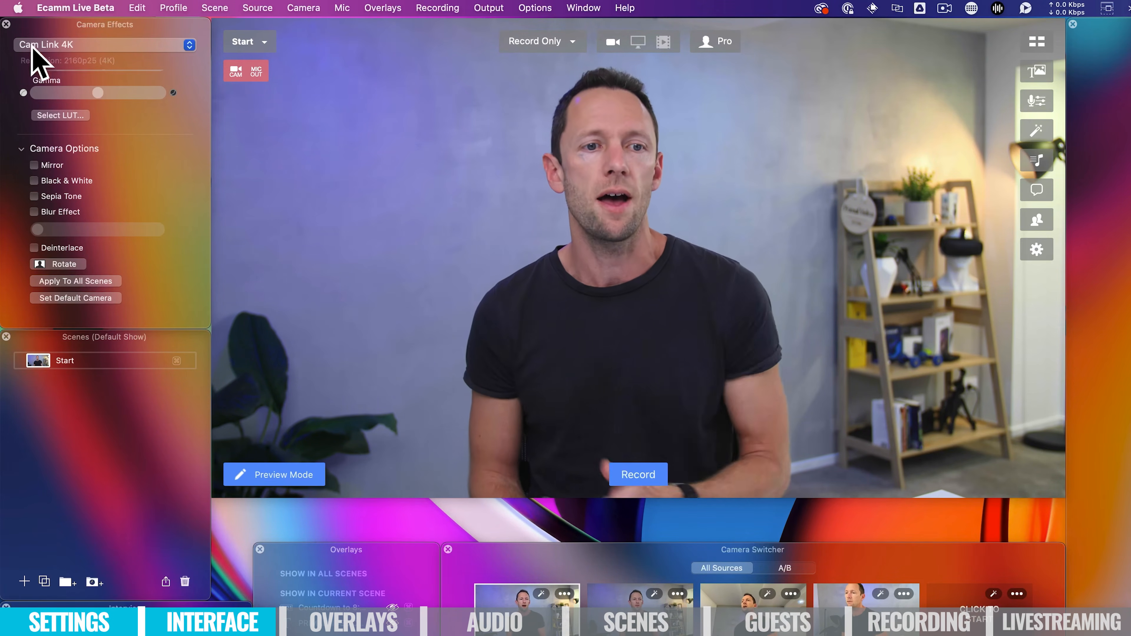
pyautogui.click(83, 46)
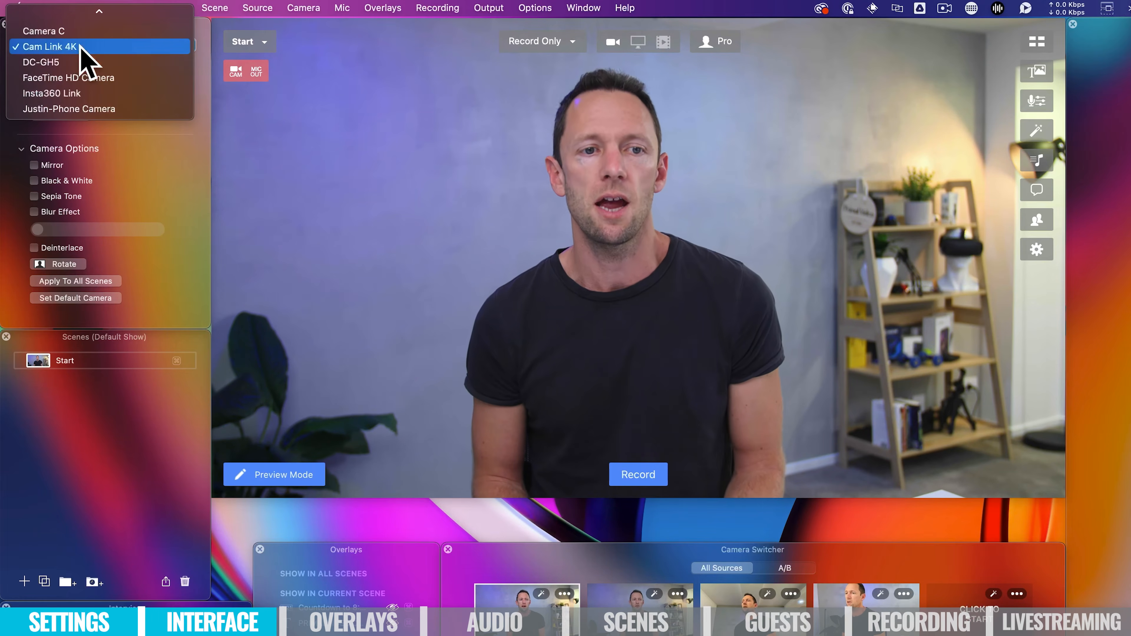
pyautogui.click(117, 92)
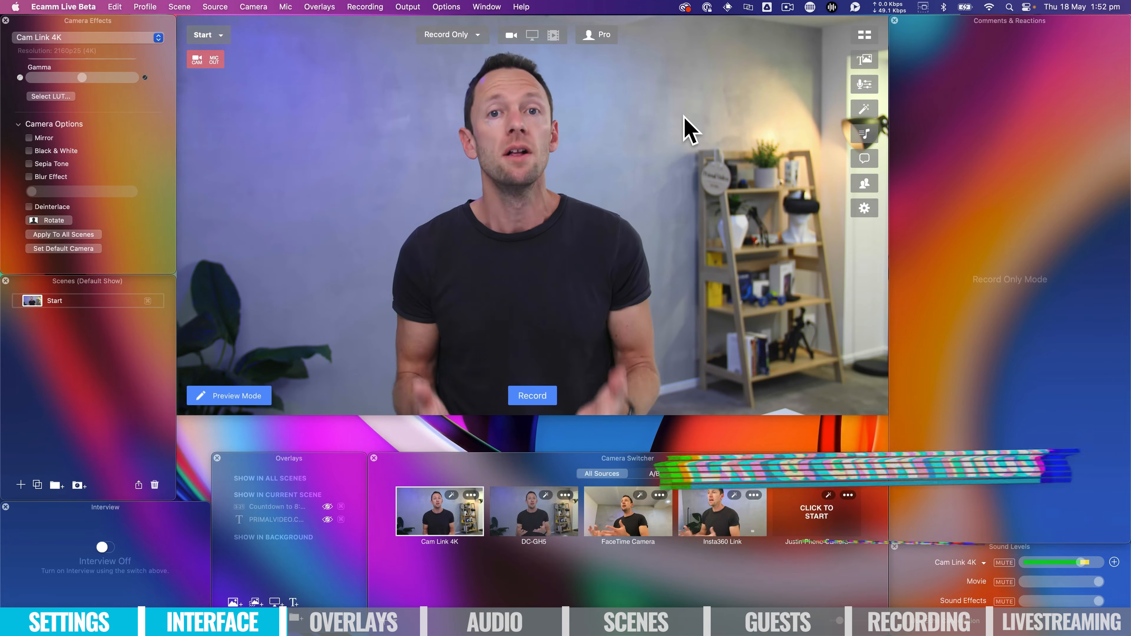
# - Start a fixed-position text overlay and replace its placeholder text with the presenter's full name
pyautogui.moveTo(694, 117)
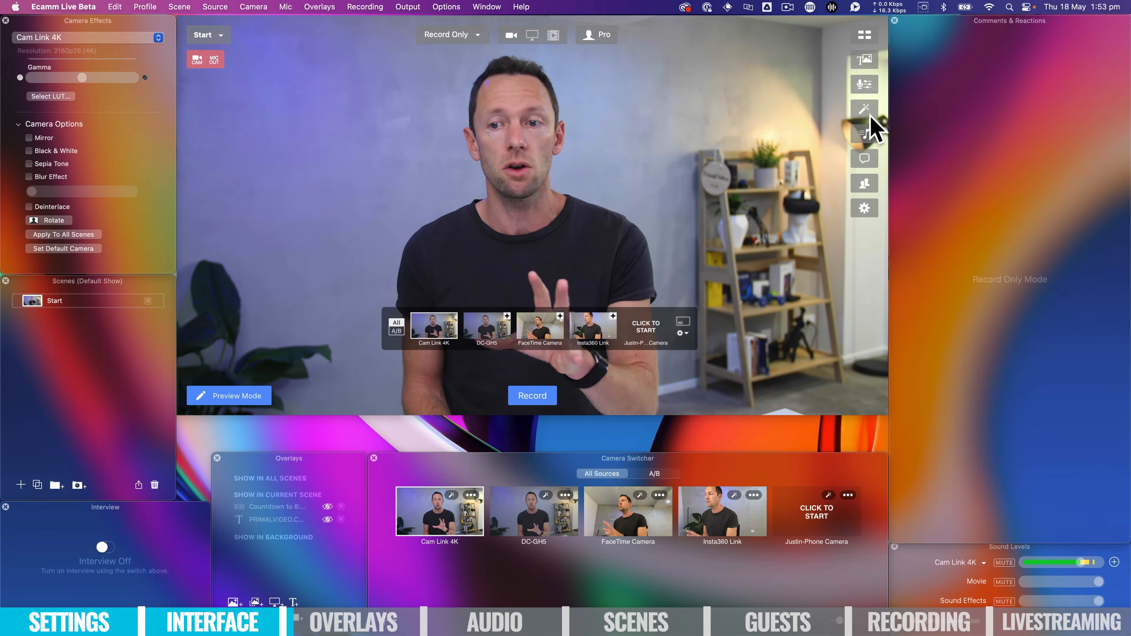
pyautogui.click(872, 55)
pyautogui.click(874, 55)
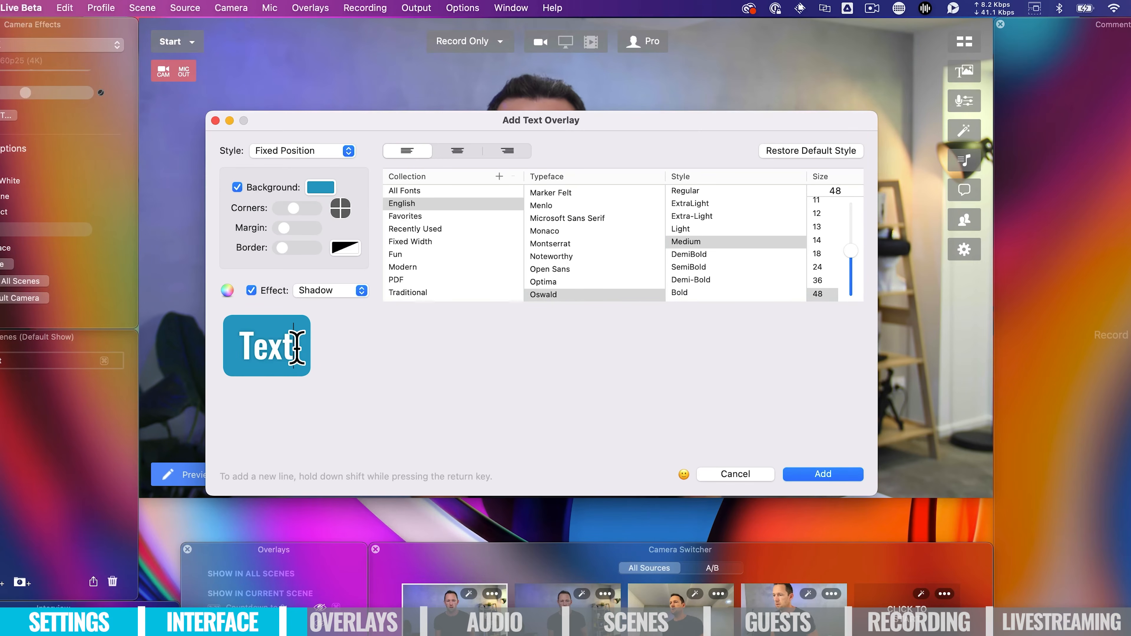
pyautogui.moveTo(296, 348); pyautogui.dragTo(55, 346)
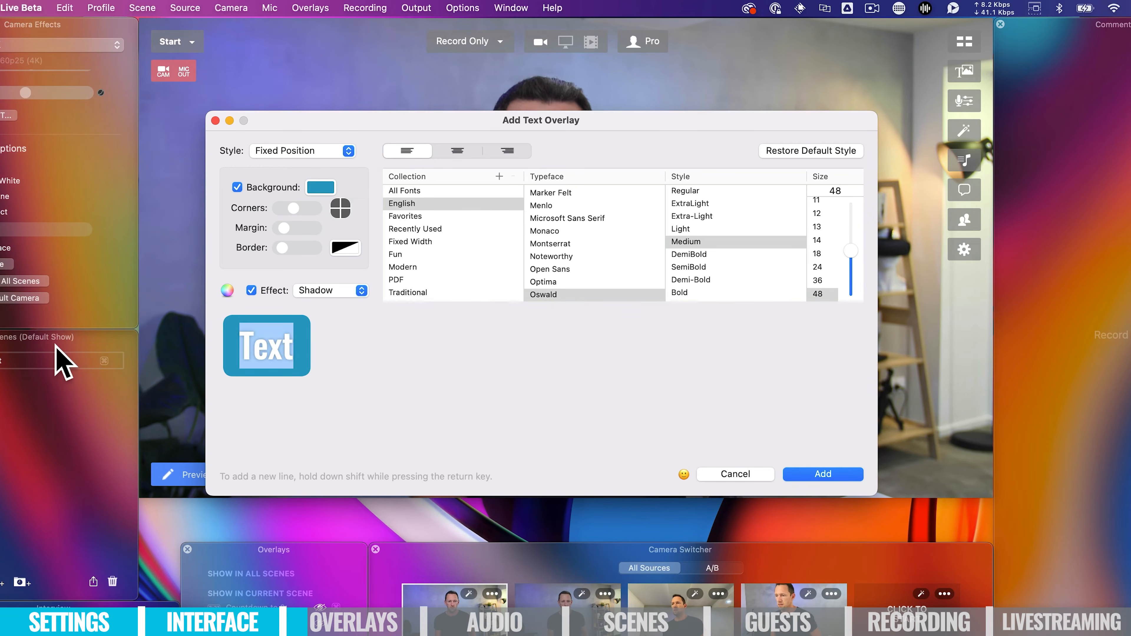
pyautogui.write('Justin Brown')
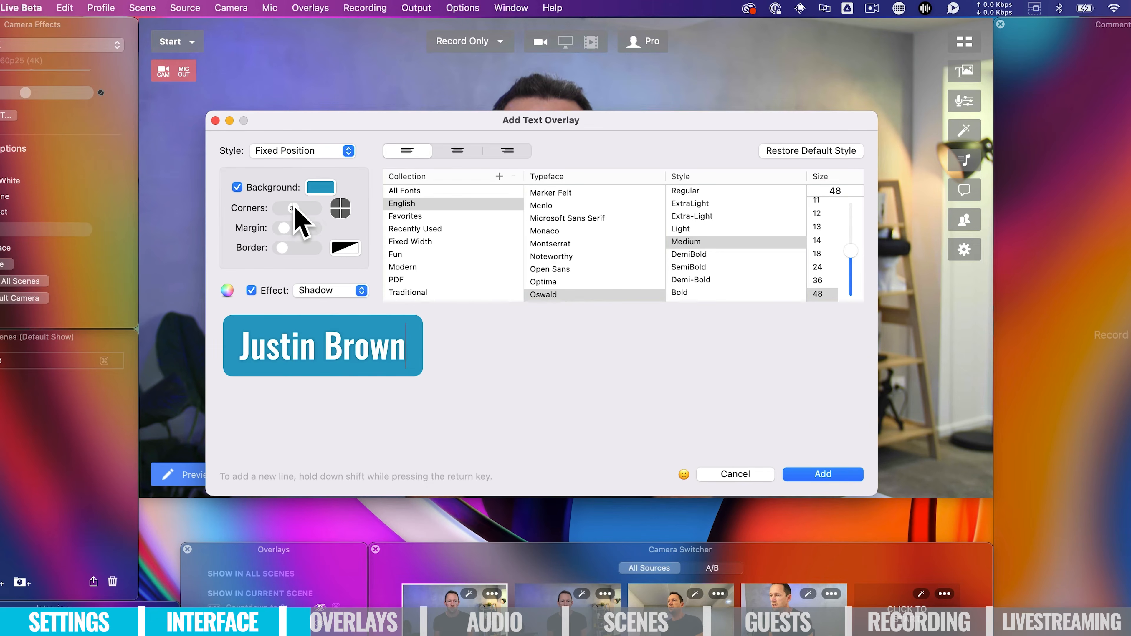
# - Adjust the name overlay's corner rounding, remove its border, set the effect to Light Glow and add it to the scene
pyautogui.moveTo(293, 208); pyautogui.dragTo(273, 208)
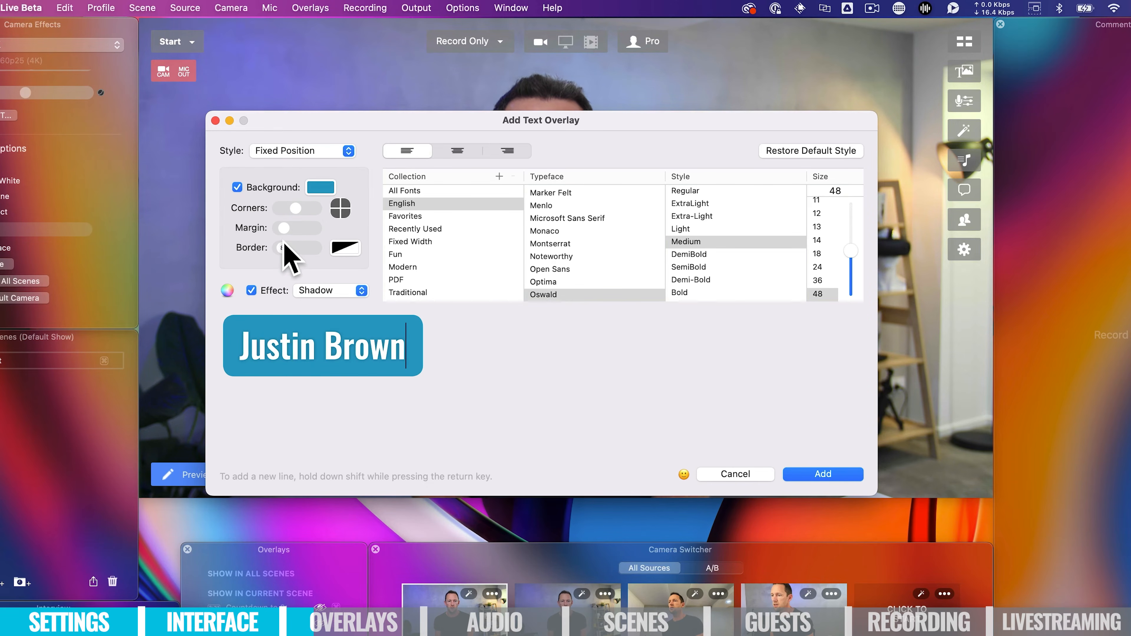
pyautogui.moveTo(284, 253)
pyautogui.mouseDown()
pyautogui.moveTo(295, 252)
pyautogui.moveTo(270, 255)
pyautogui.mouseUp()
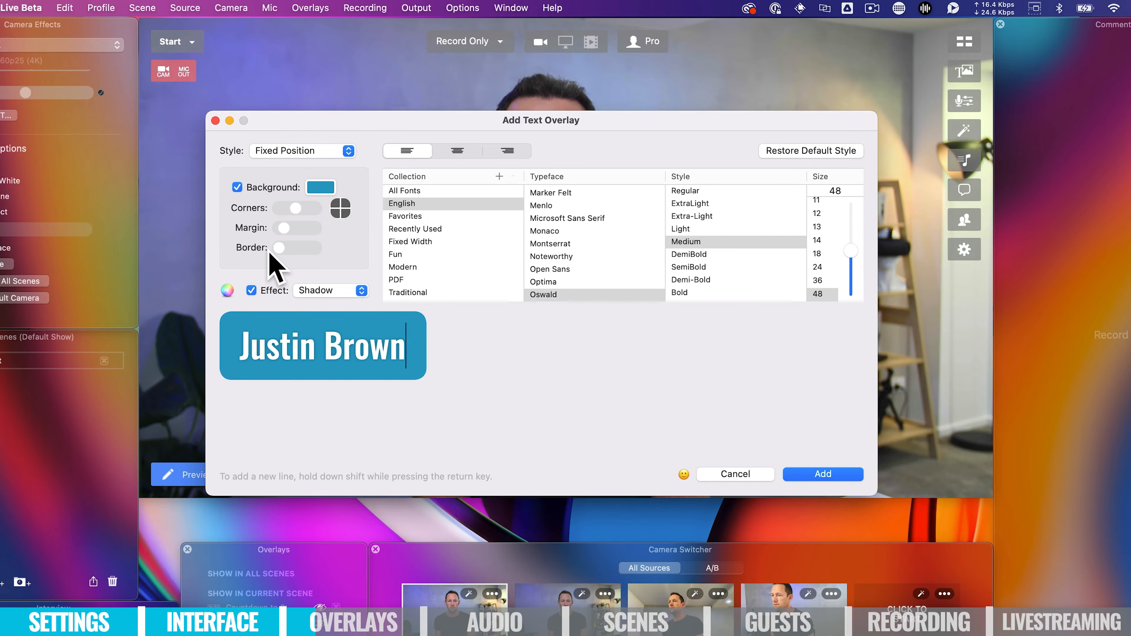
pyautogui.click(352, 292)
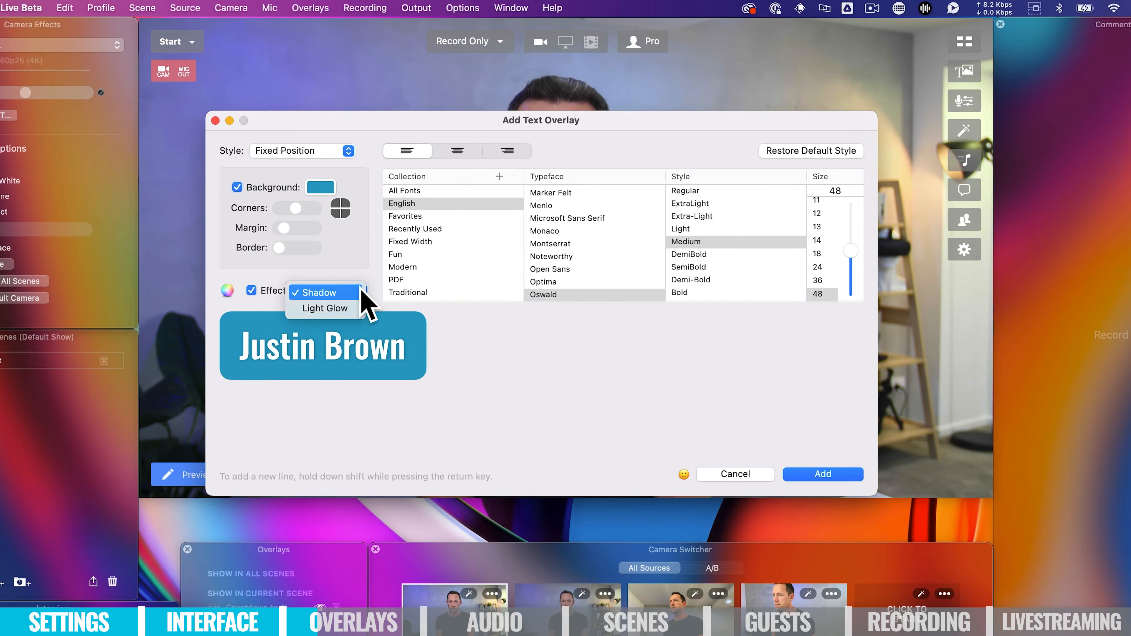
pyautogui.click(354, 307)
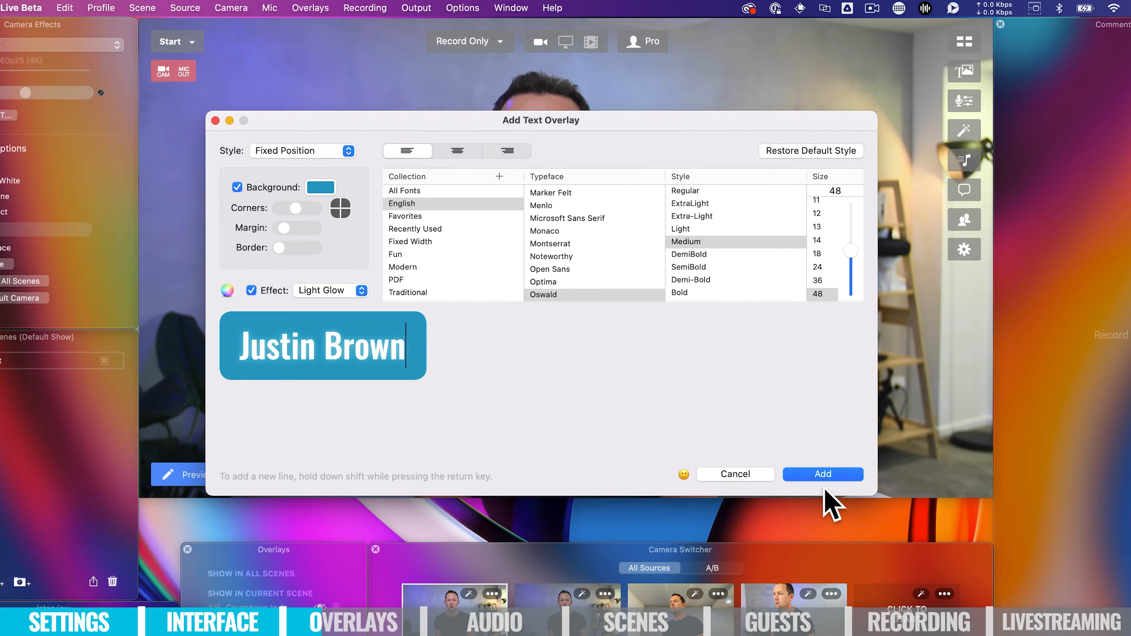
pyautogui.click(823, 474)
# - Enlarge the name overlay and place it in the lower-left corner of the video frame
pyautogui.moveTo(586, 336); pyautogui.dragTo(332, 354)
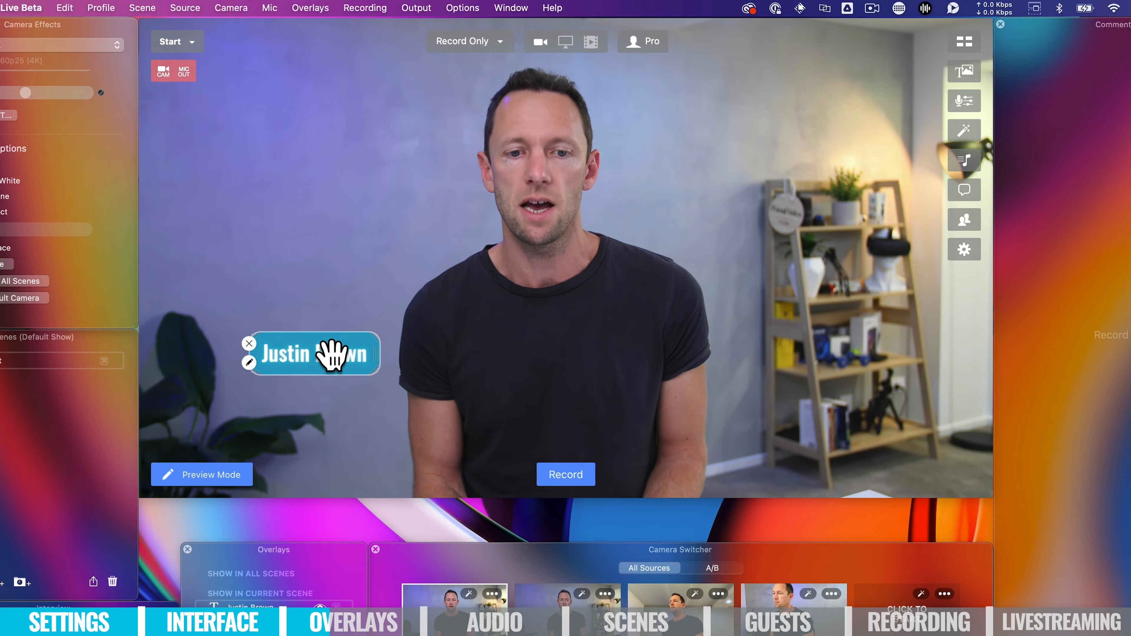
pyautogui.moveTo(376, 373); pyautogui.dragTo(440, 383)
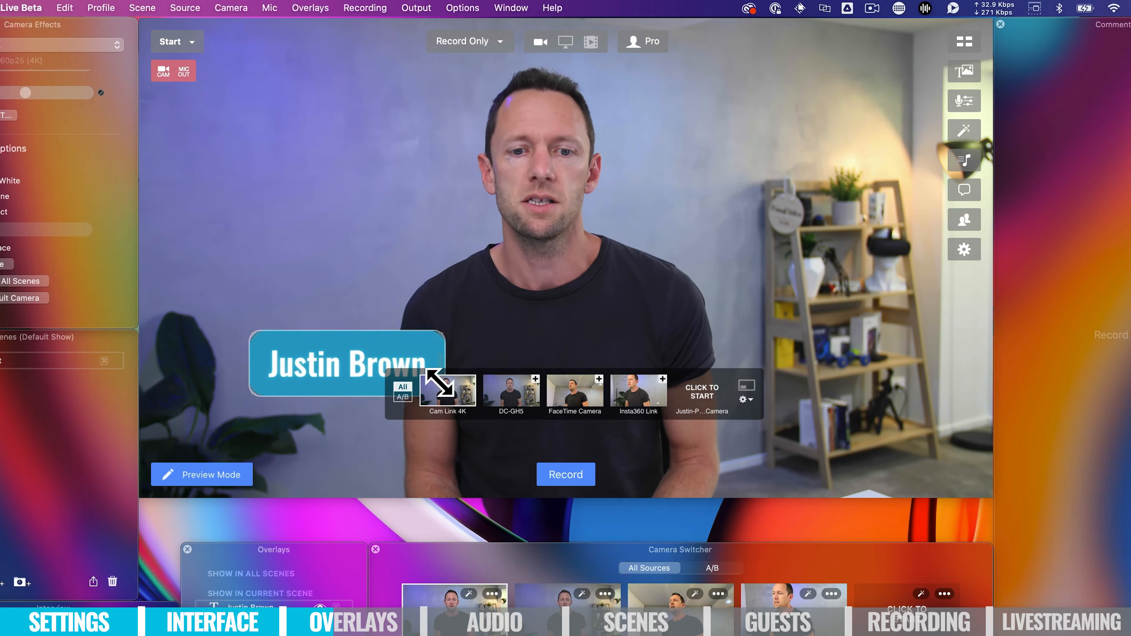
pyautogui.moveTo(334, 358); pyautogui.dragTo(264, 436)
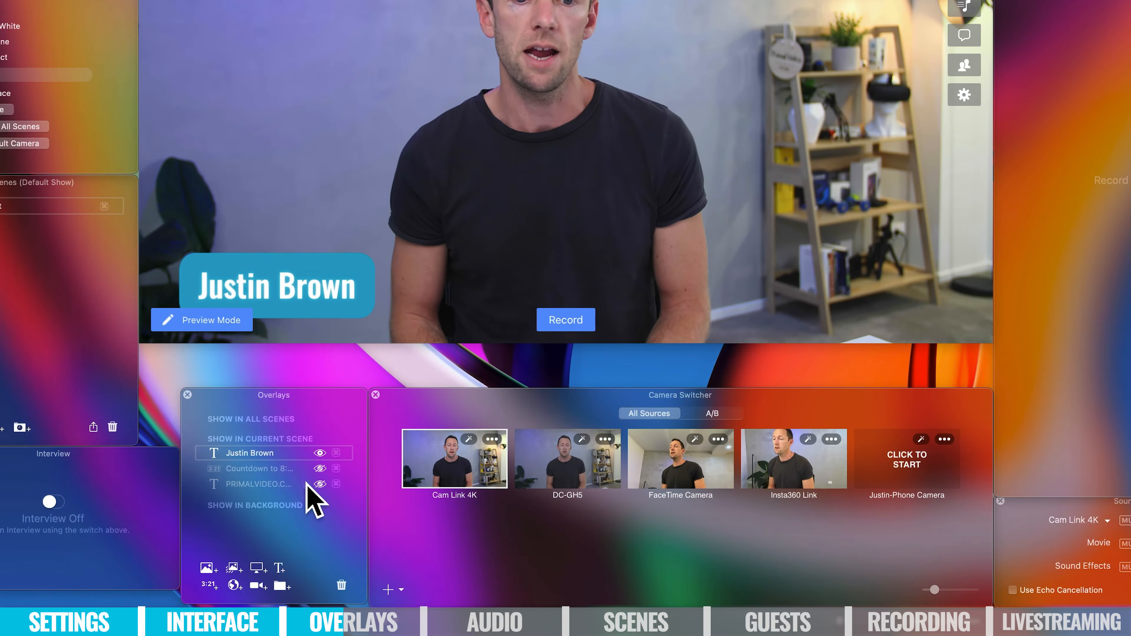
# - Toggle the name overlay's visibility in the current scene, ending with it hidden
pyautogui.click(320, 453)
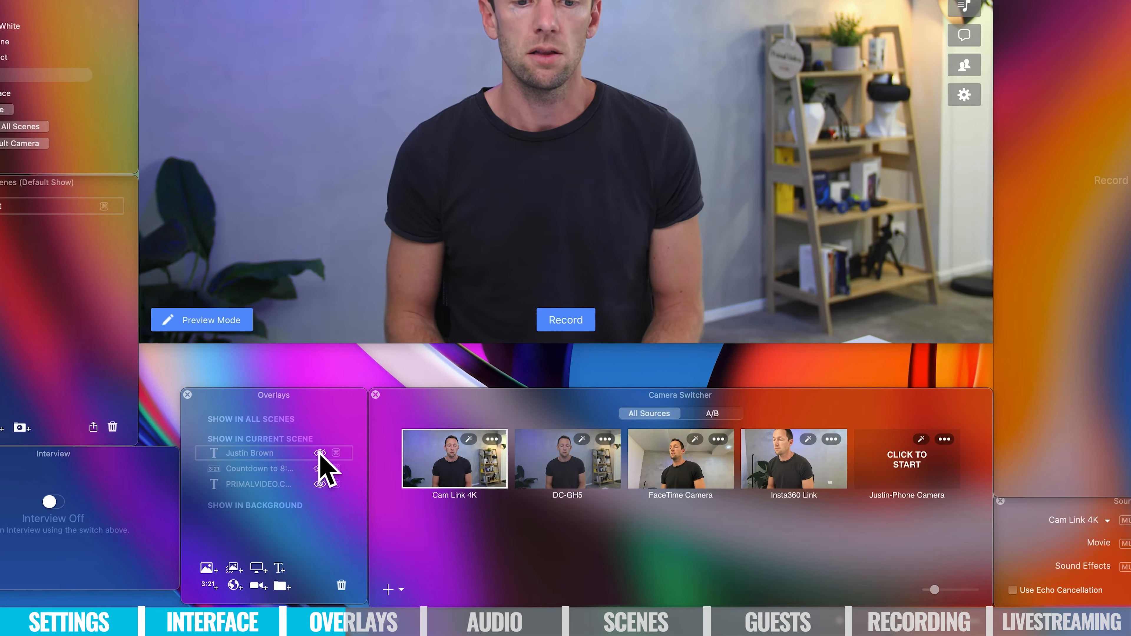
pyautogui.click(320, 453)
pyautogui.click(319, 453)
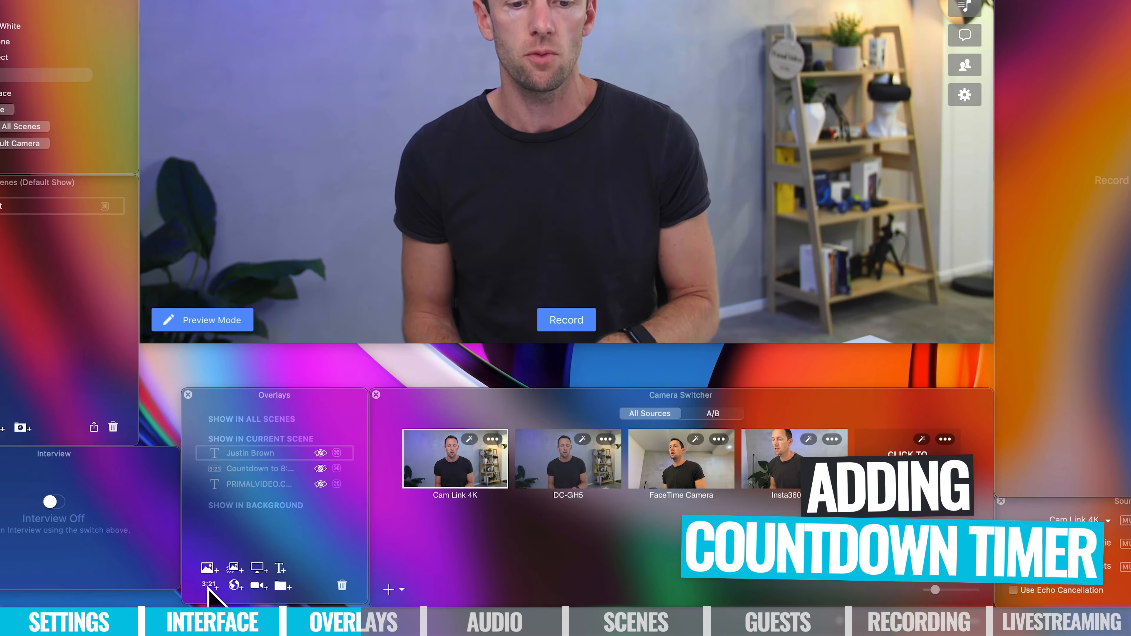
# - Add an auto-starting 00:05:00 overlay of type Countdown for an Amount of Time and move it to the video frame's upper-left corner
pyautogui.click(210, 585)
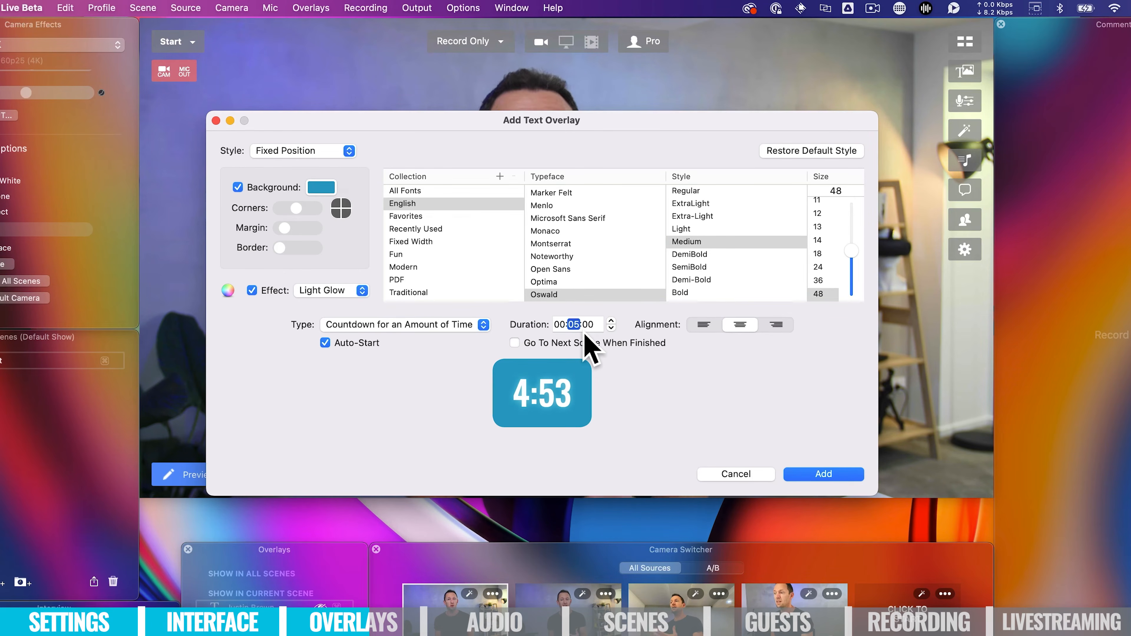
pyautogui.click(483, 326)
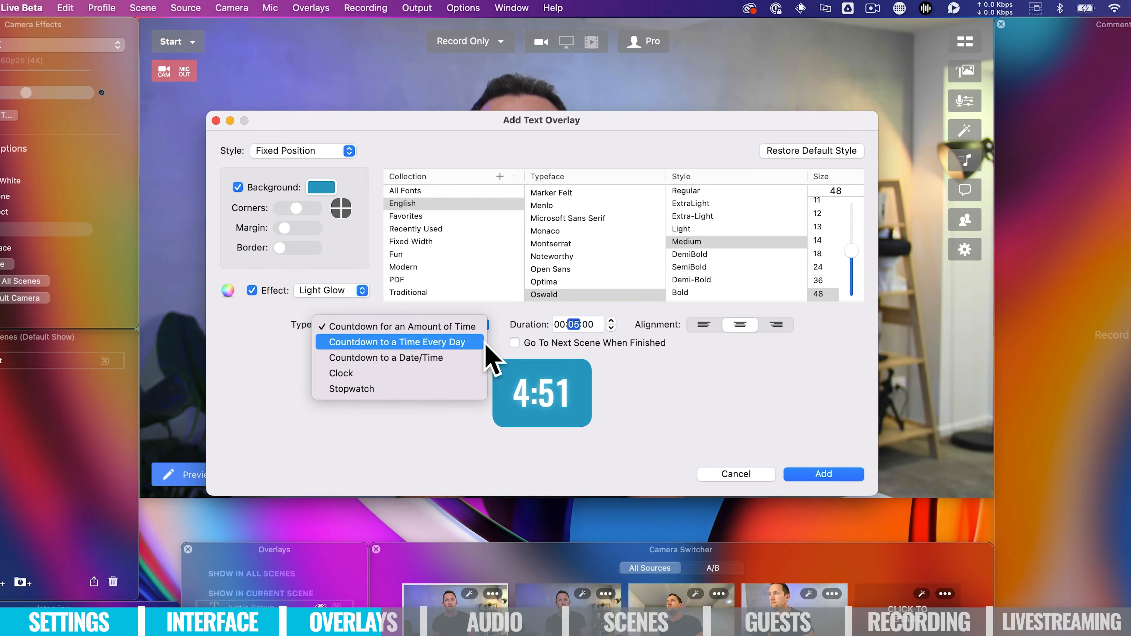
pyautogui.click(666, 391)
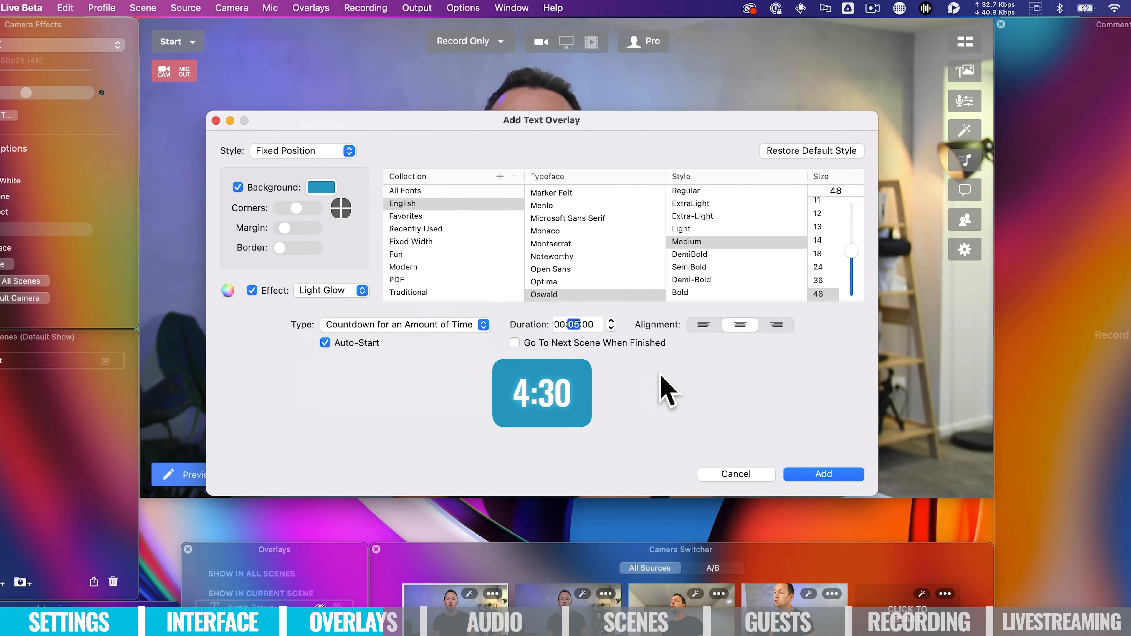
pyautogui.click(815, 474)
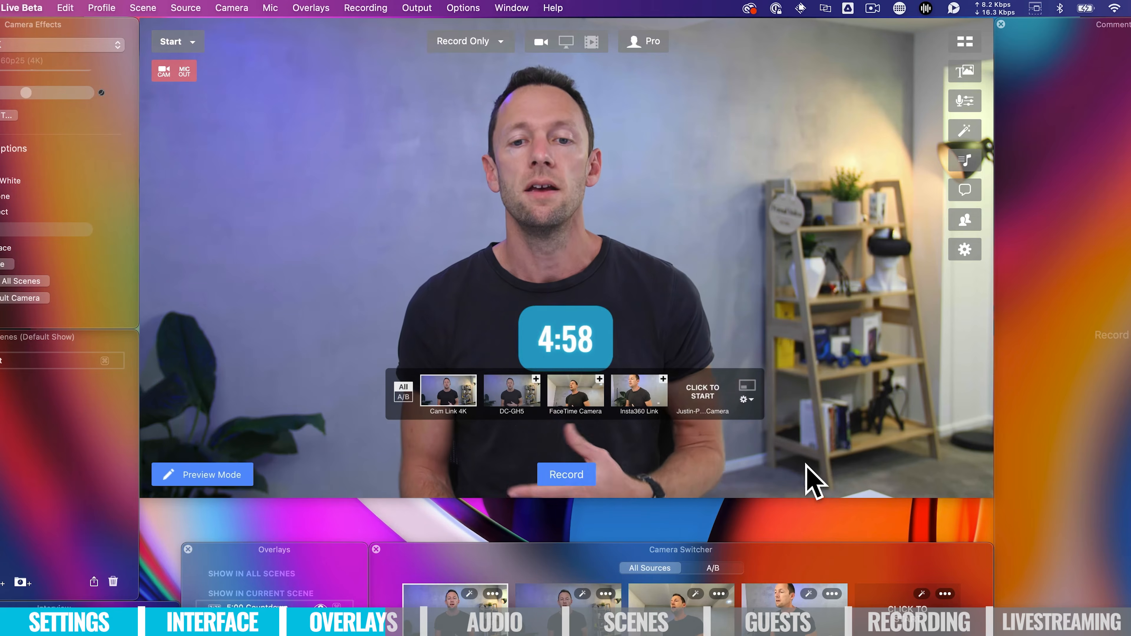
pyautogui.moveTo(559, 349)
pyautogui.moveTo(558, 343); pyautogui.dragTo(222, 93)
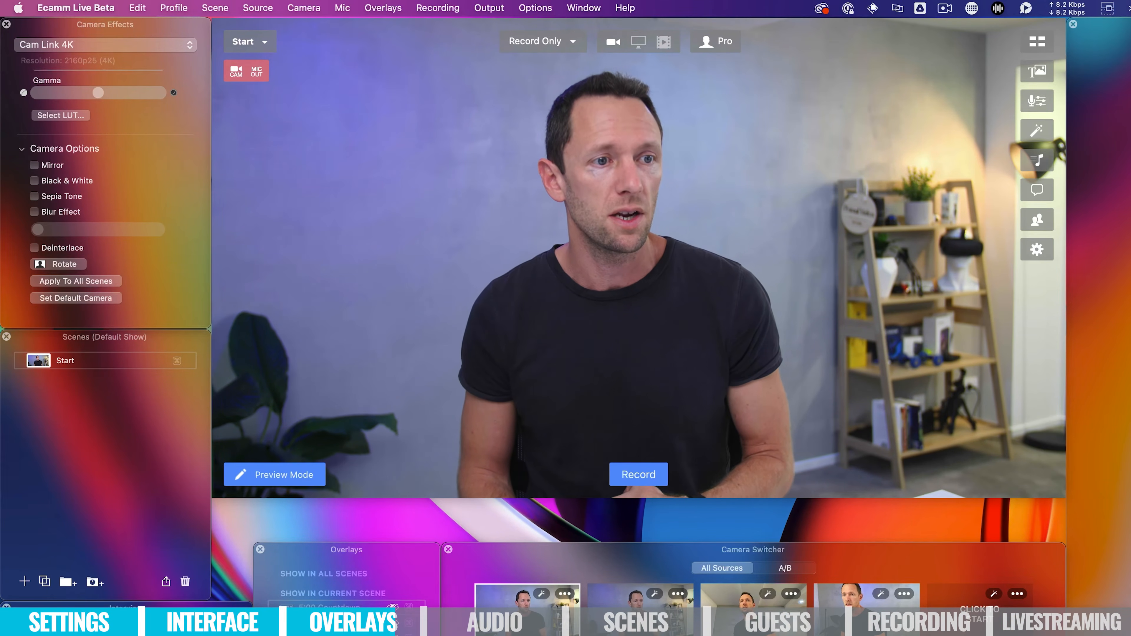
# - Add the woman's screenshot image as an overlay and shrink it into the lower-right area of the video frame
pyautogui.moveTo(81, 25); pyautogui.dragTo(634, 291)
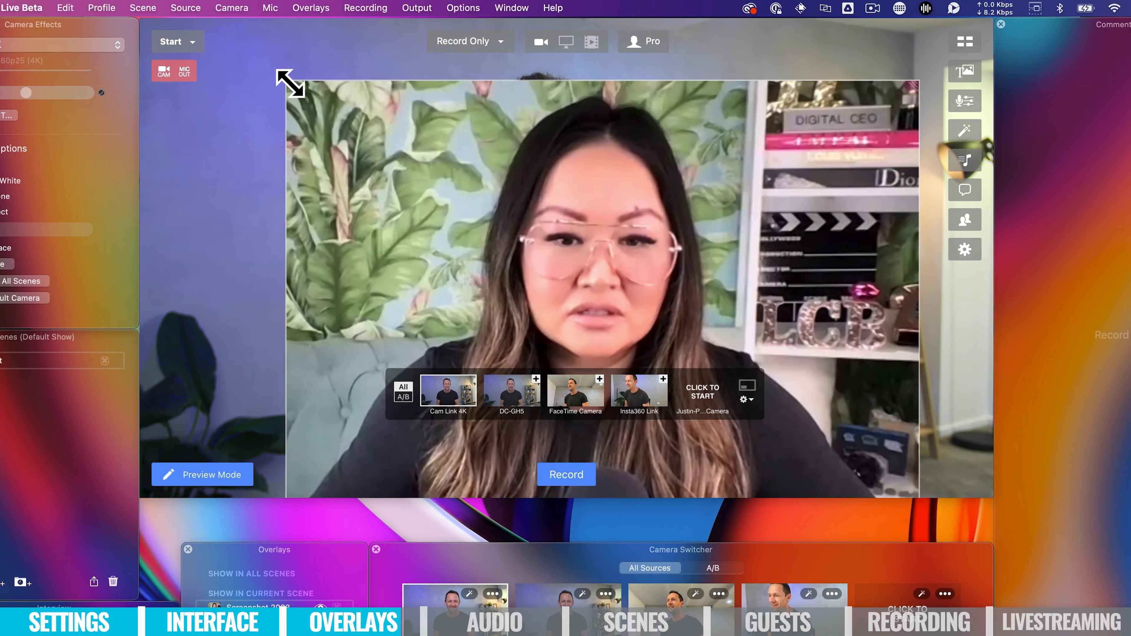
pyautogui.moveTo(289, 83); pyautogui.dragTo(681, 242)
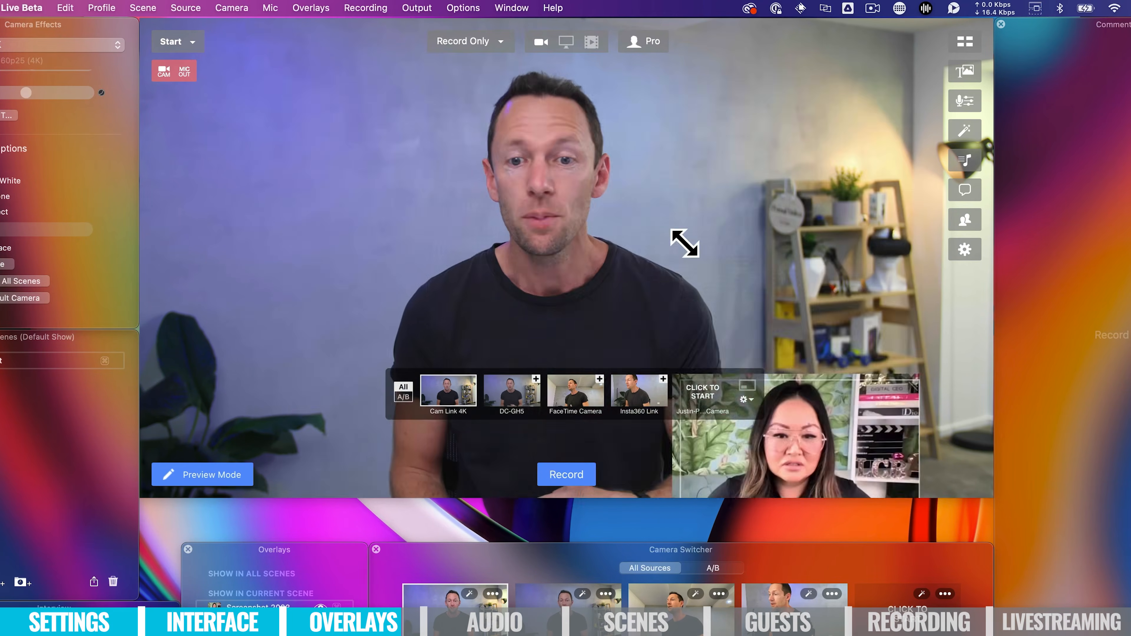
# - Move the woman's screenshot overlay to the upper-left area of the video frame, then hide it
pyautogui.moveTo(859, 445); pyautogui.dragTo(306, 178)
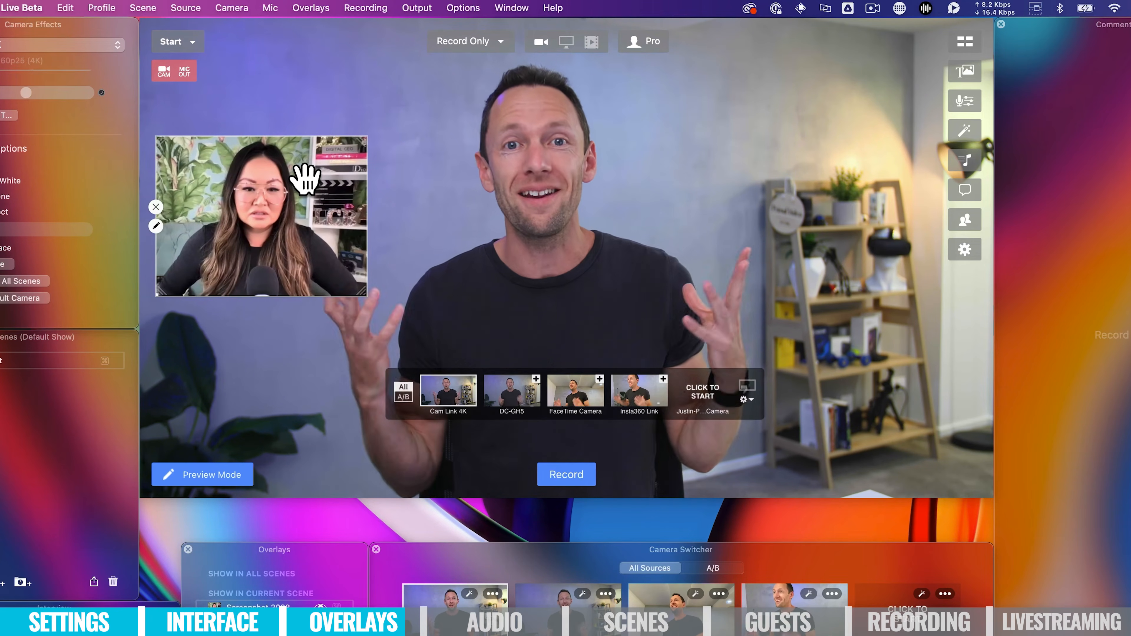
pyautogui.click(156, 207)
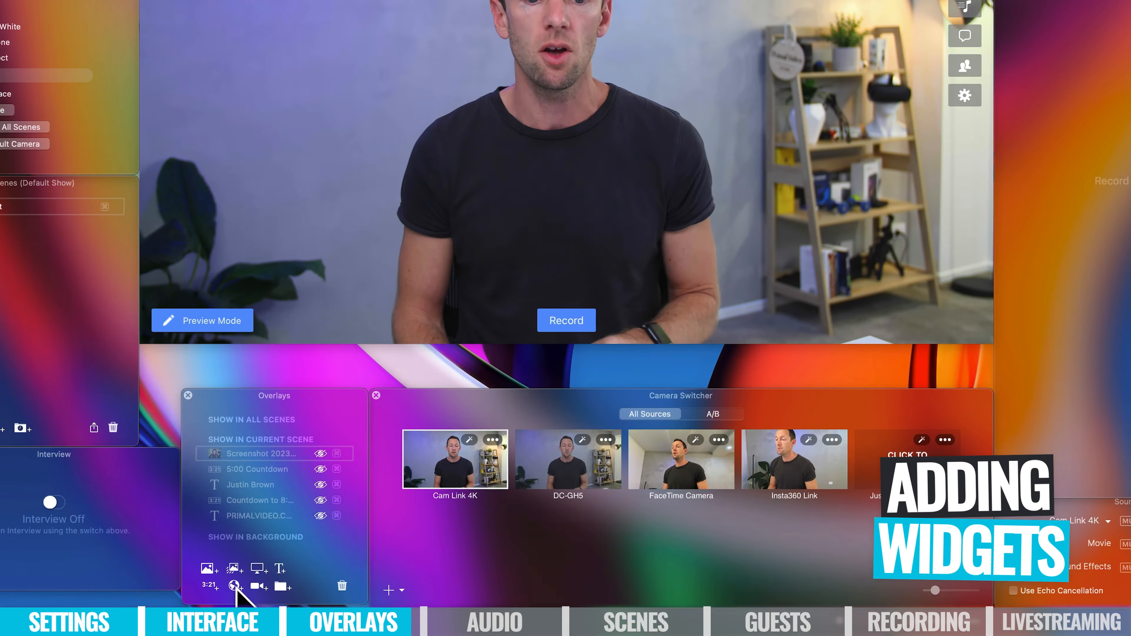
# - View the new widget overlay form with its display name and URL fields, and cancel without adding a widget
pyautogui.click(234, 585)
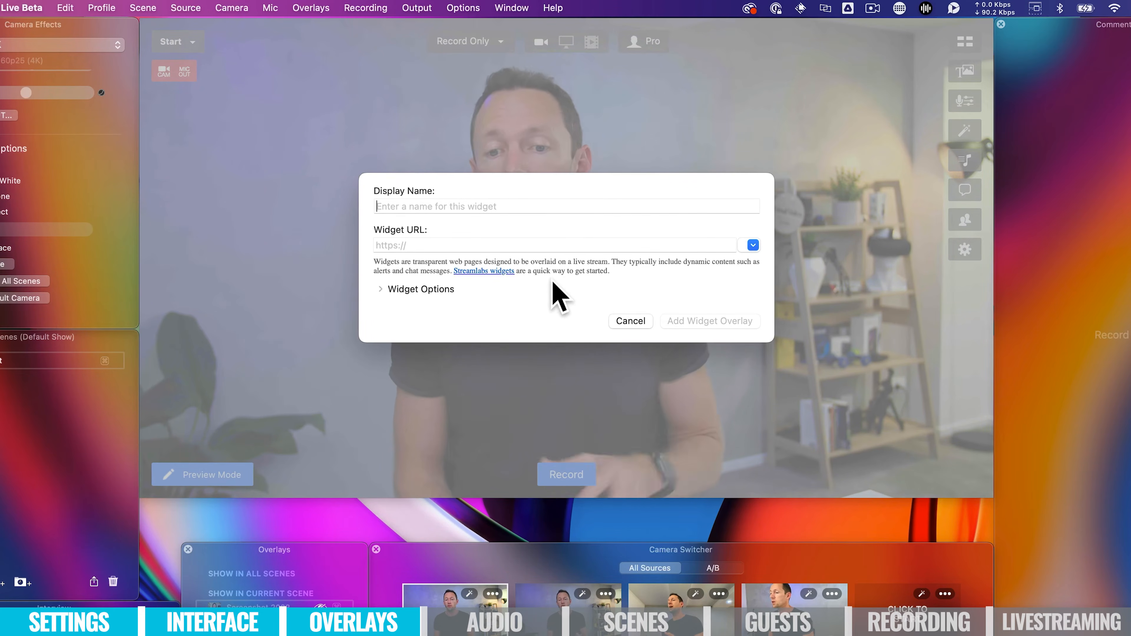
pyautogui.click(630, 321)
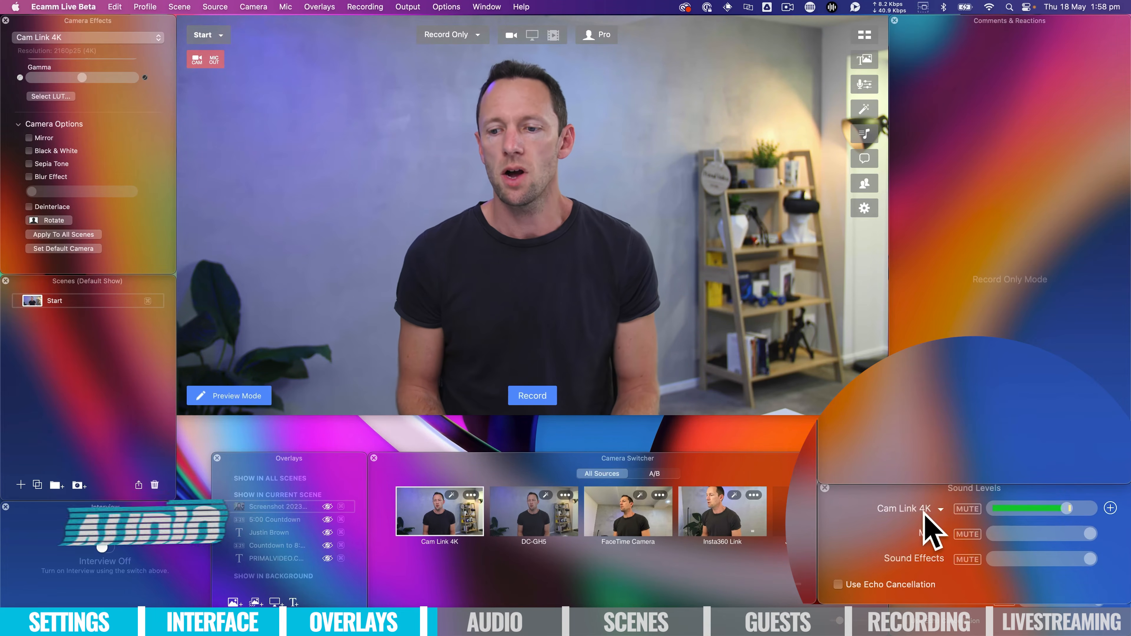
# - Keep Cam Link 4K as the microphone source and add the MacBook Pro Microphone as a second audio input
pyautogui.click(941, 509)
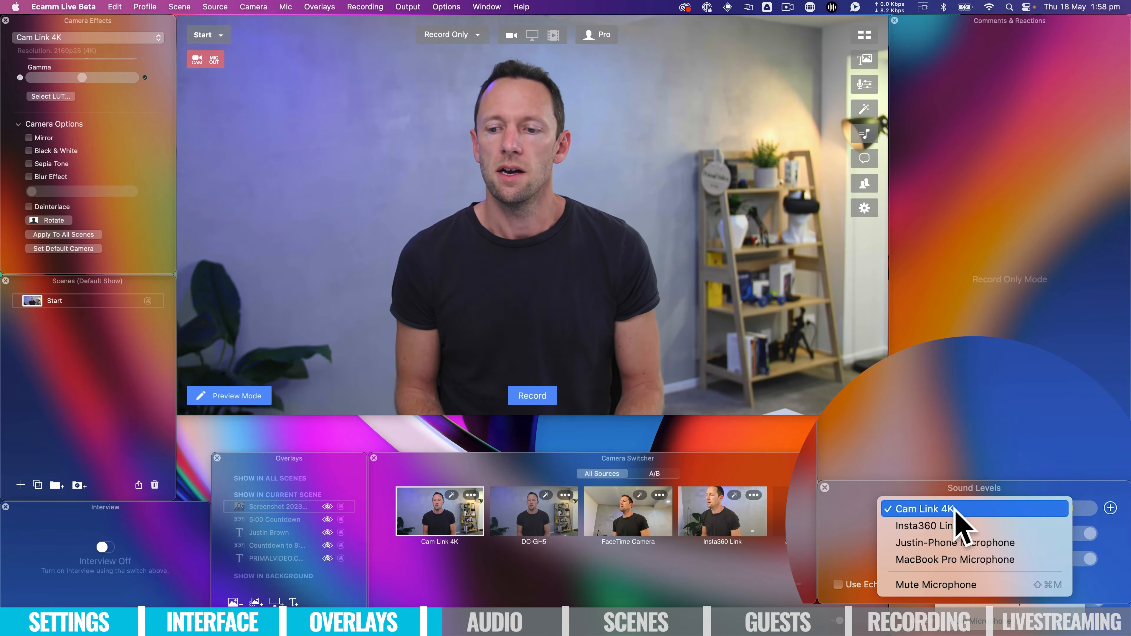
pyautogui.click(953, 510)
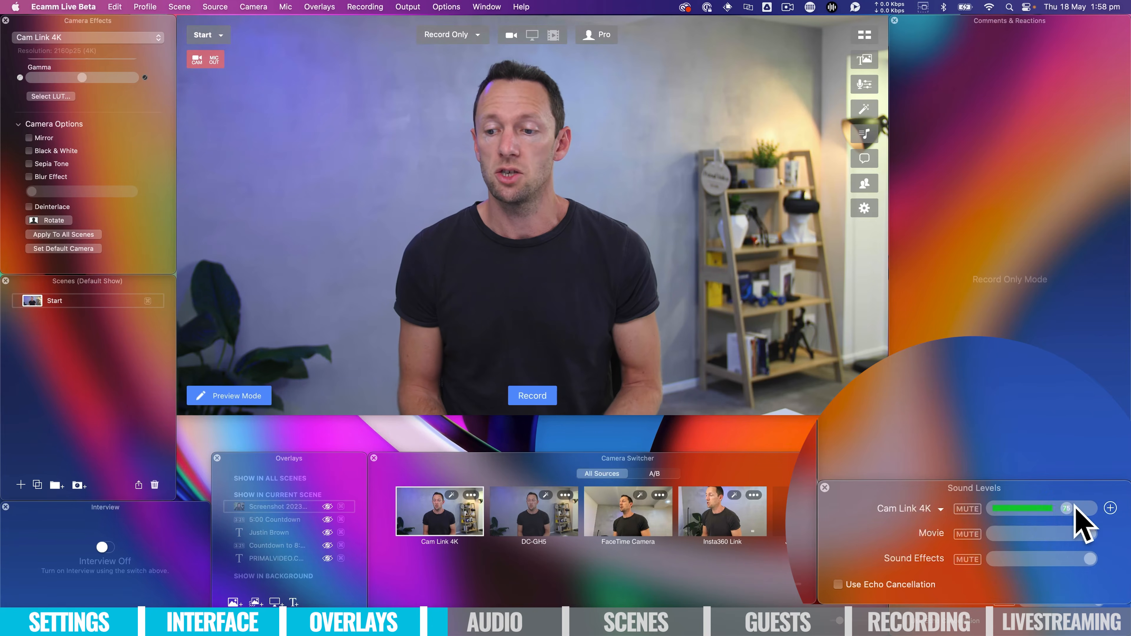
pyautogui.click(1110, 508)
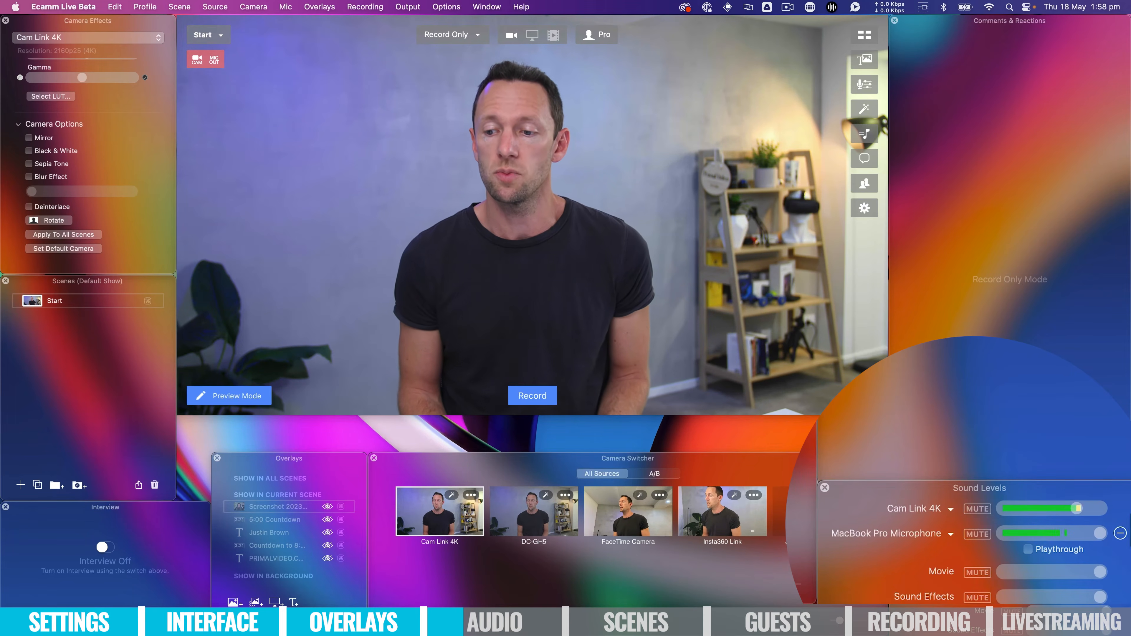
pyautogui.moveTo(1114, 483); pyautogui.dragTo(1112, 428)
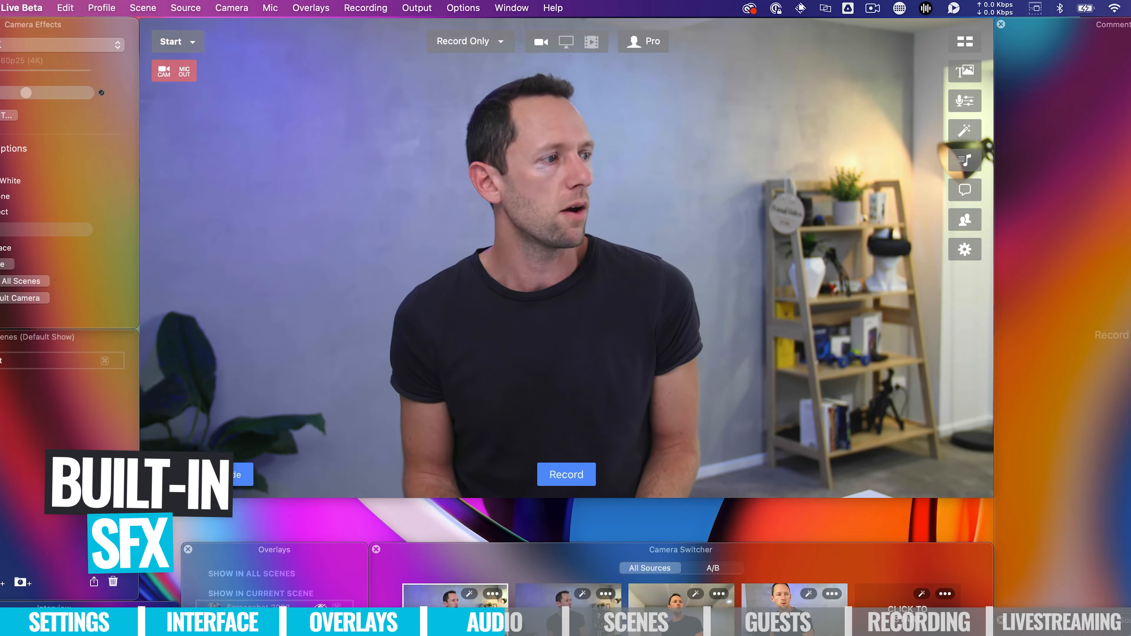
# - Play the Applause, Triangle and DJ Air Horn sound effects, then close the Sound Effects window
pyautogui.moveTo(1130, 111); pyautogui.dragTo(1100, 155)
pyautogui.click(1023, 164)
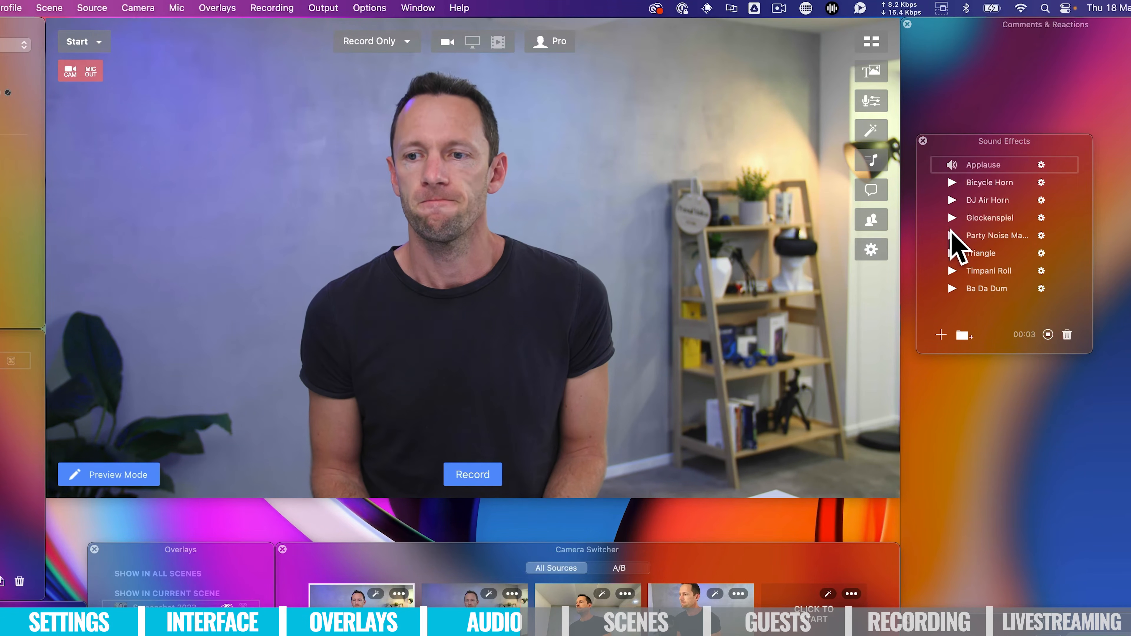
pyautogui.click(951, 252)
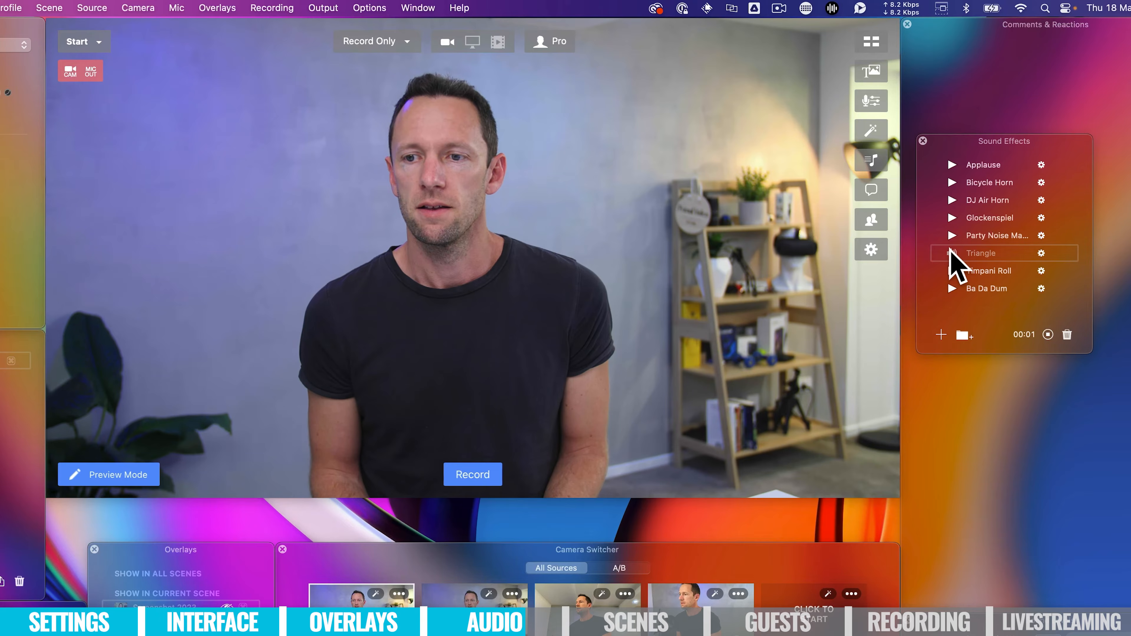
pyautogui.click(952, 200)
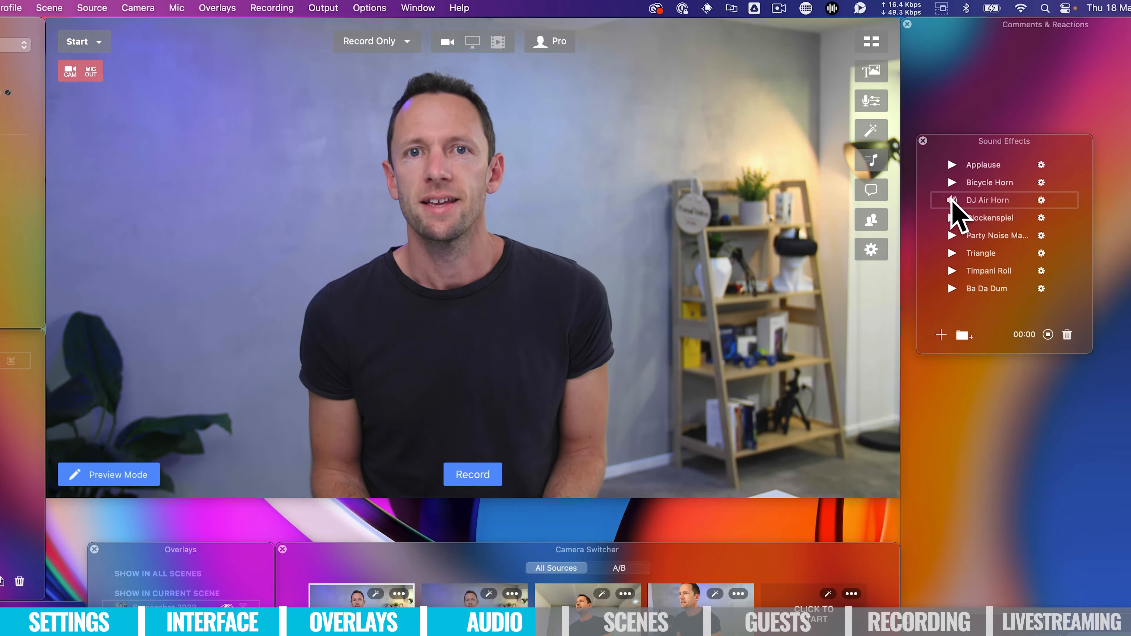
pyautogui.click(923, 141)
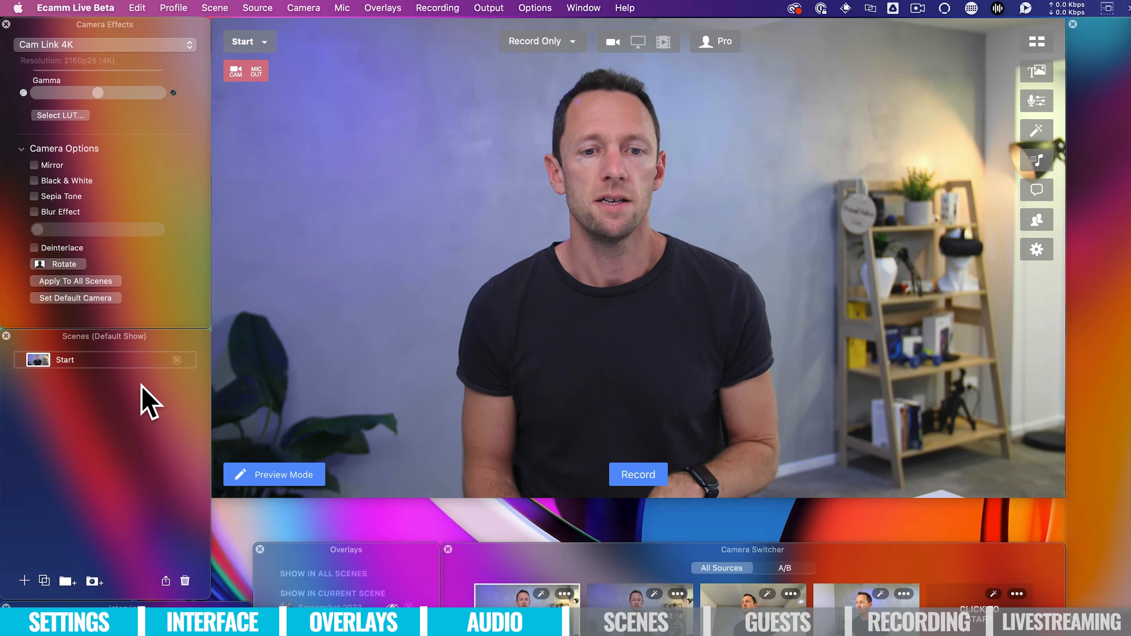
pyautogui.click(599, 8)
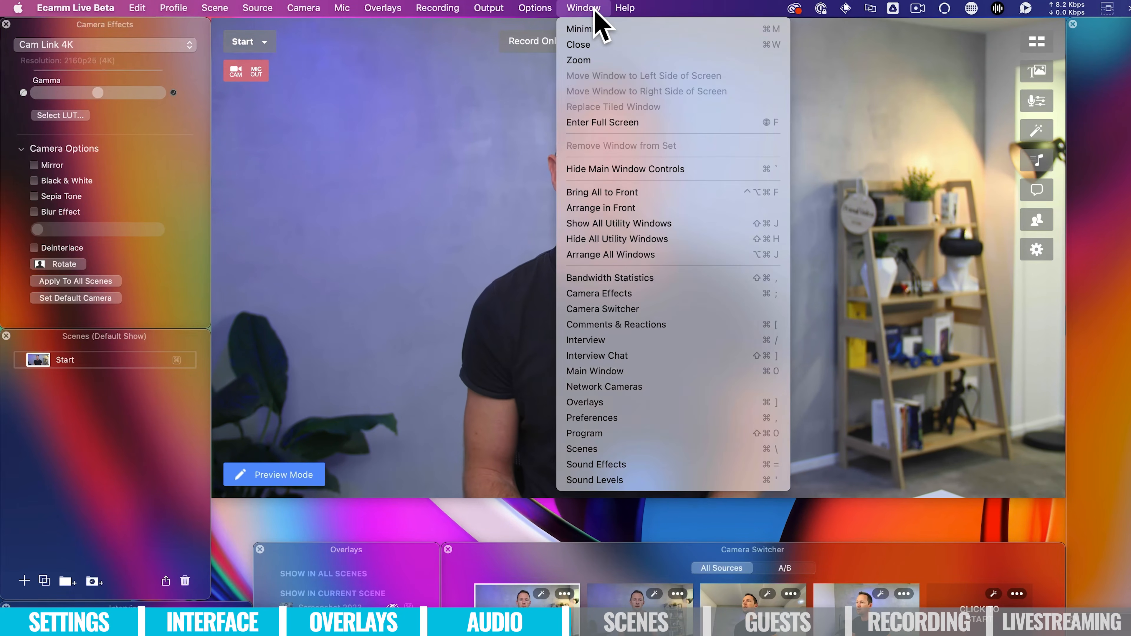
pyautogui.click(594, 9)
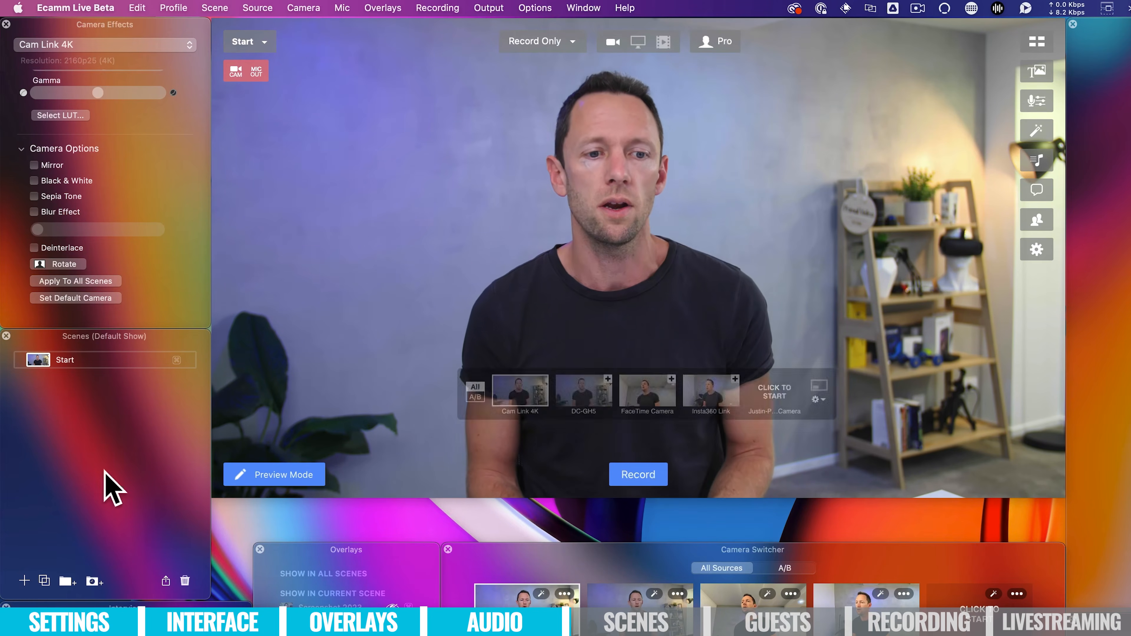
# - Add a new scene named Camera 2 and set its camera source to Insta360 Link
pyautogui.click(24, 581)
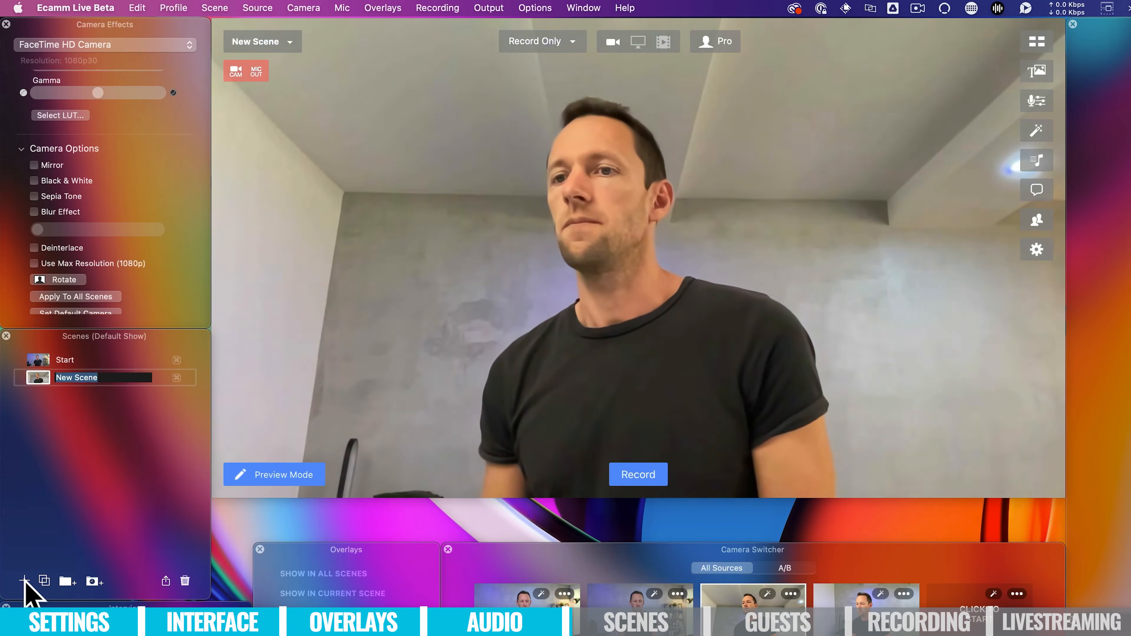
pyautogui.write('Camera 2')
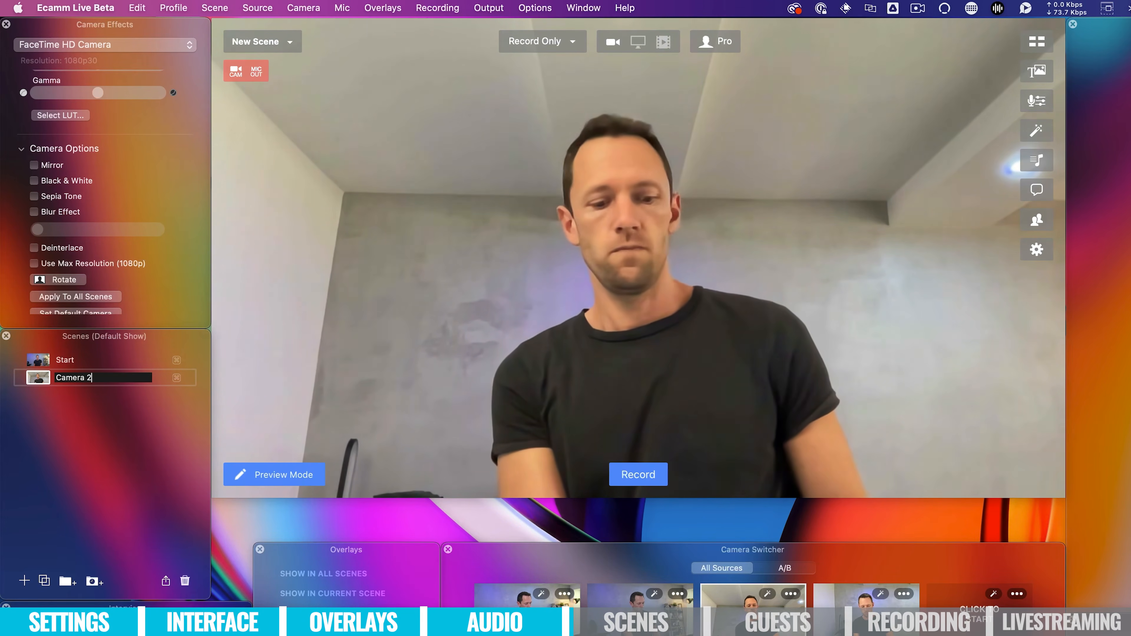
pyautogui.press('Return')
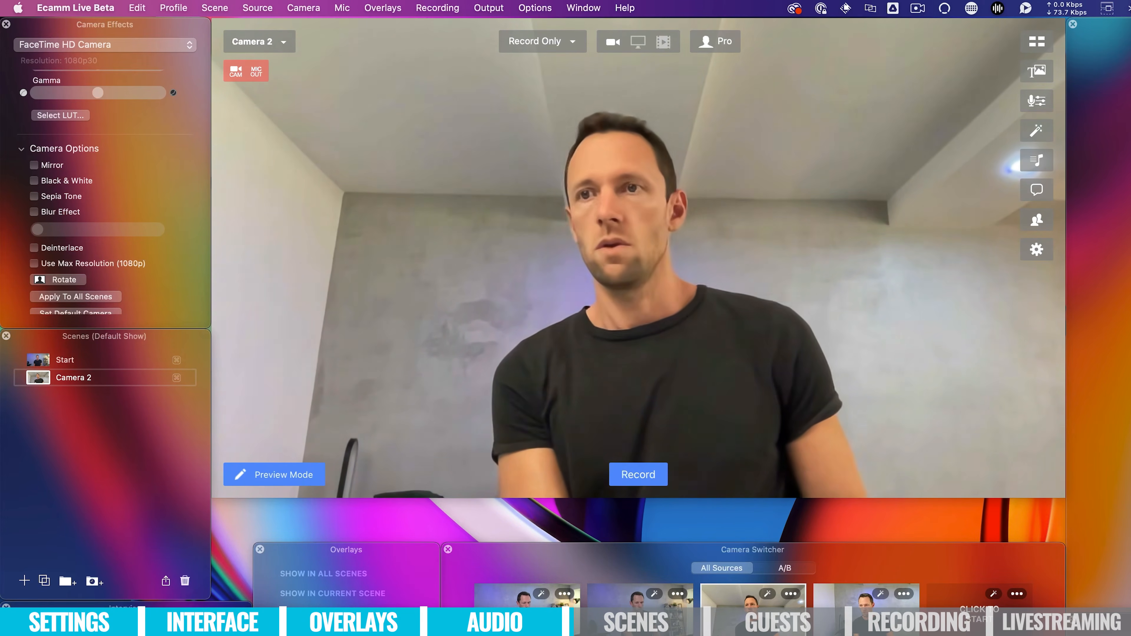
pyautogui.moveTo(568, 462)
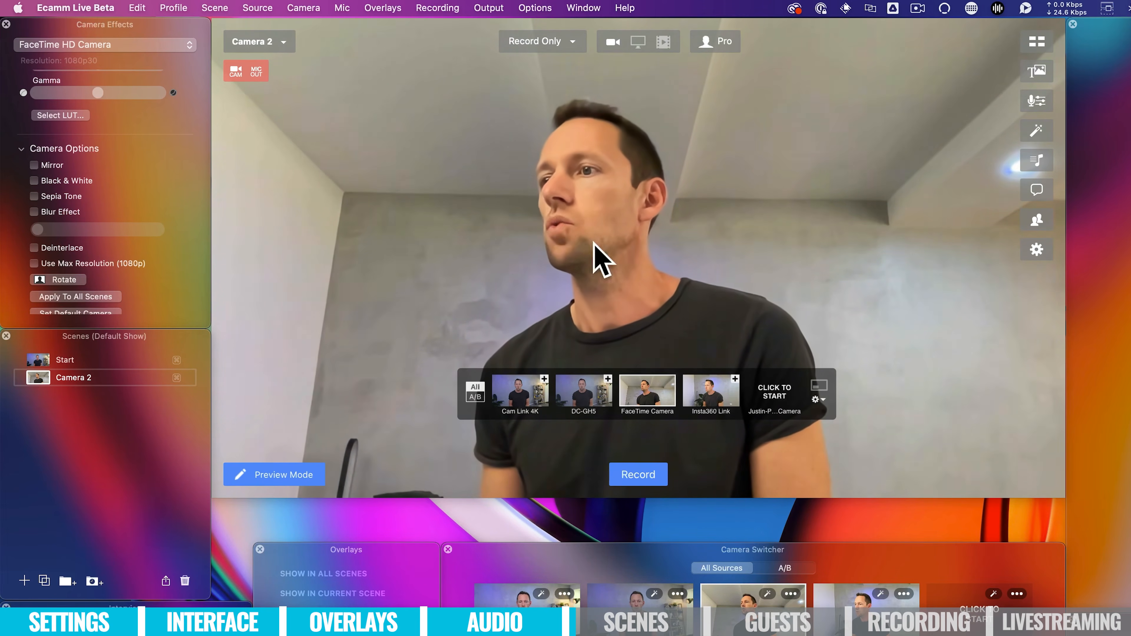
pyautogui.click(708, 391)
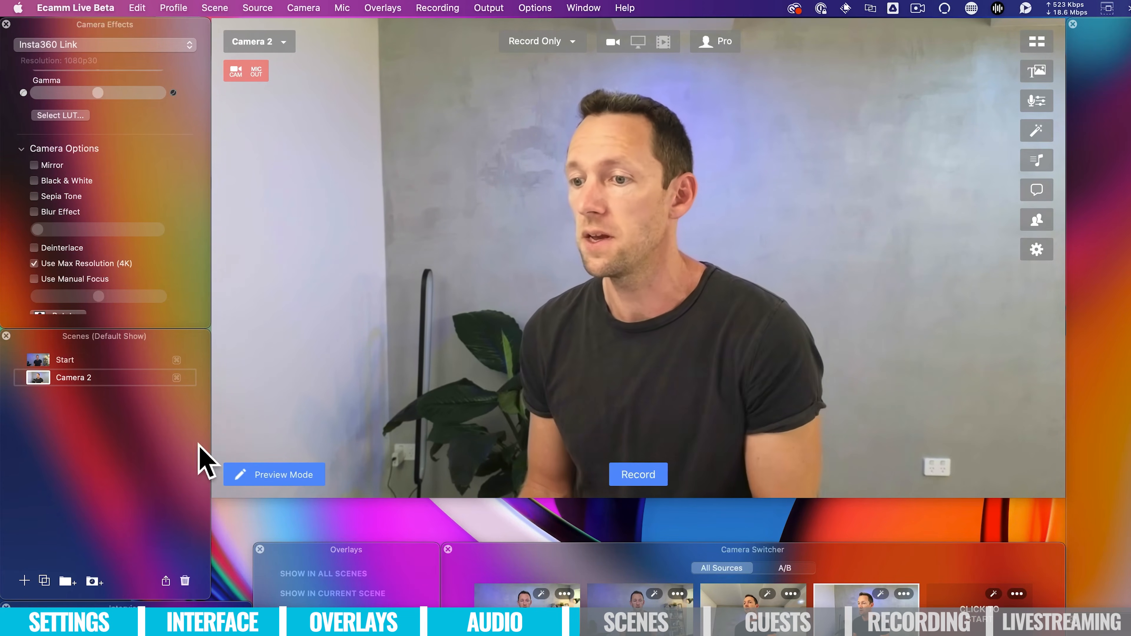
# - Preview the scene list by switching back and forth between Start and Camera 2, ending on Start
pyautogui.click(38, 360)
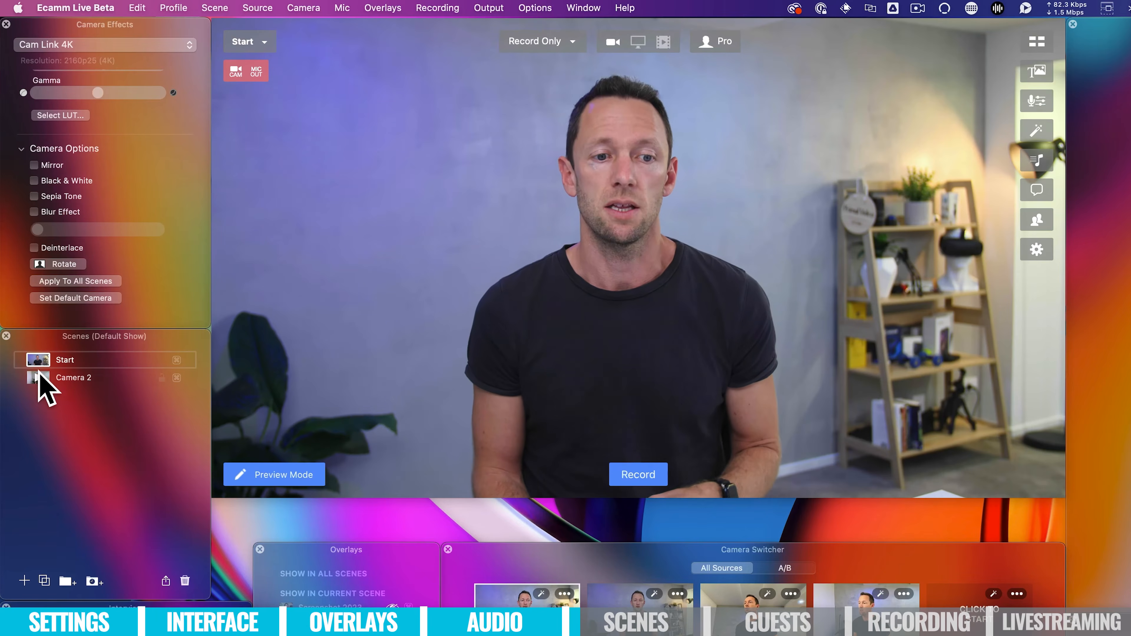
pyautogui.click(38, 378)
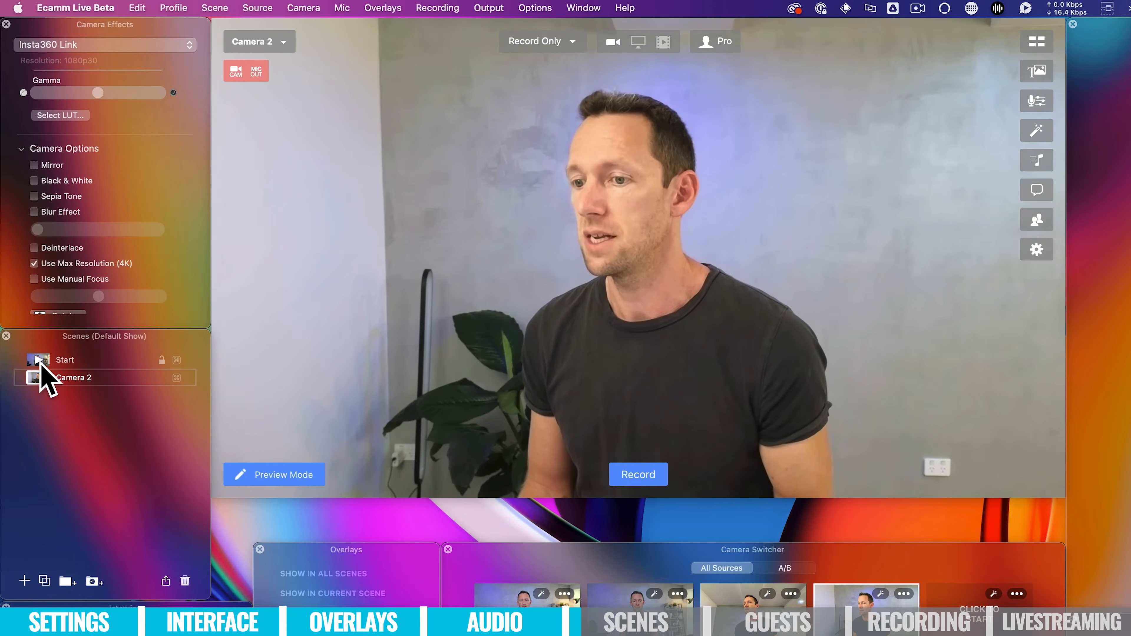
pyautogui.click(38, 360)
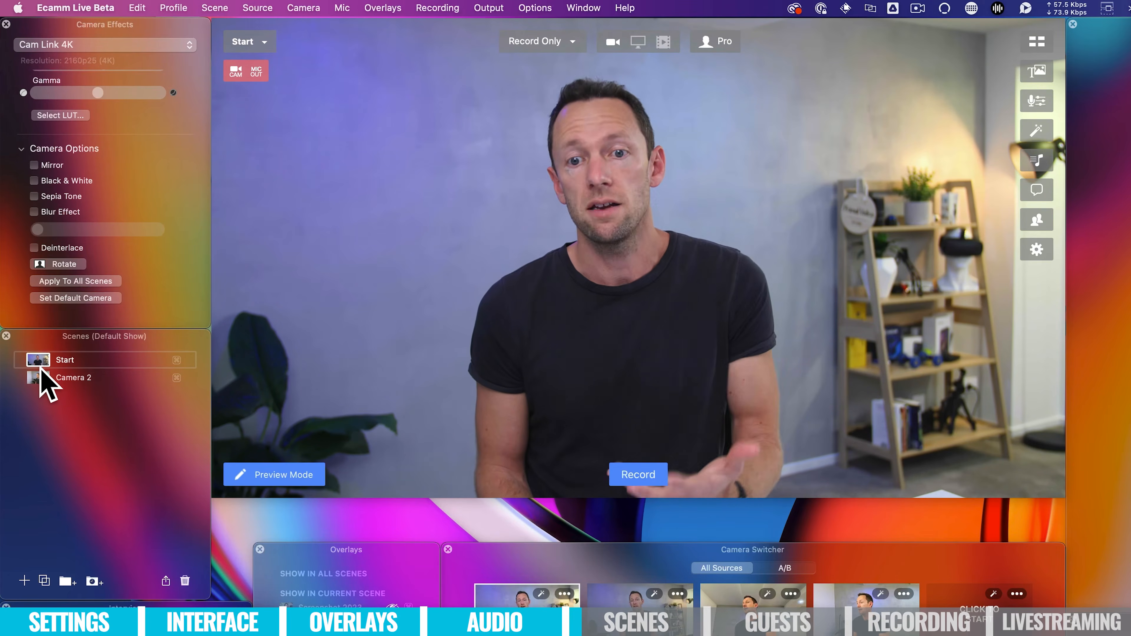
pyautogui.click(40, 379)
pyautogui.click(161, 364)
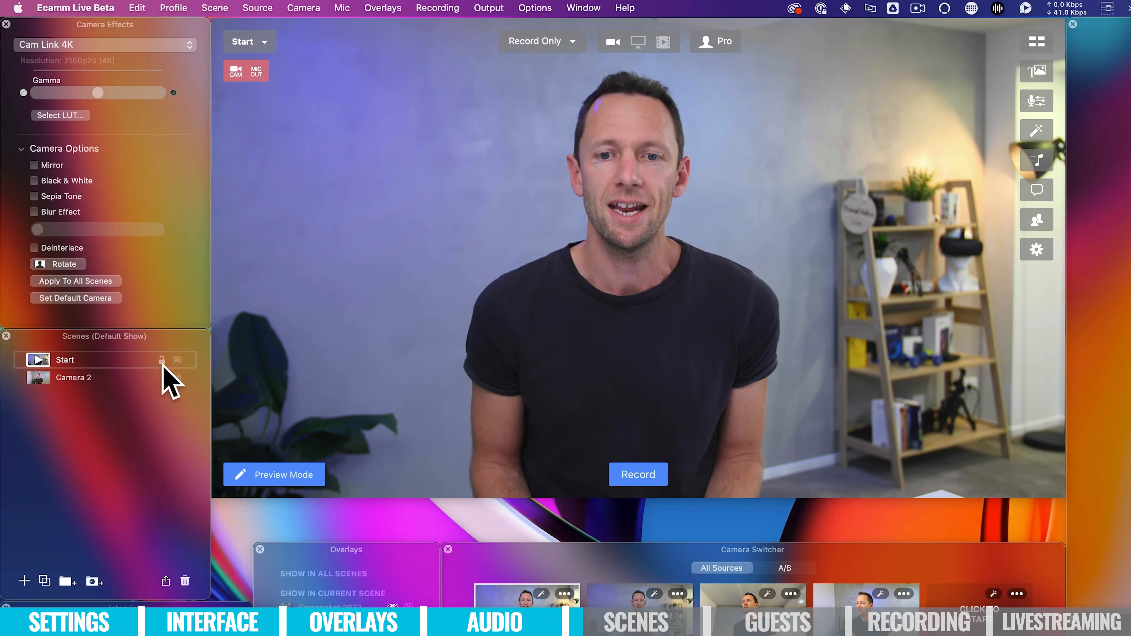
# - Assign the hot key ⌘1 to the Start scene and ⌘2 to the Camera 2 scene
pyautogui.click(178, 361)
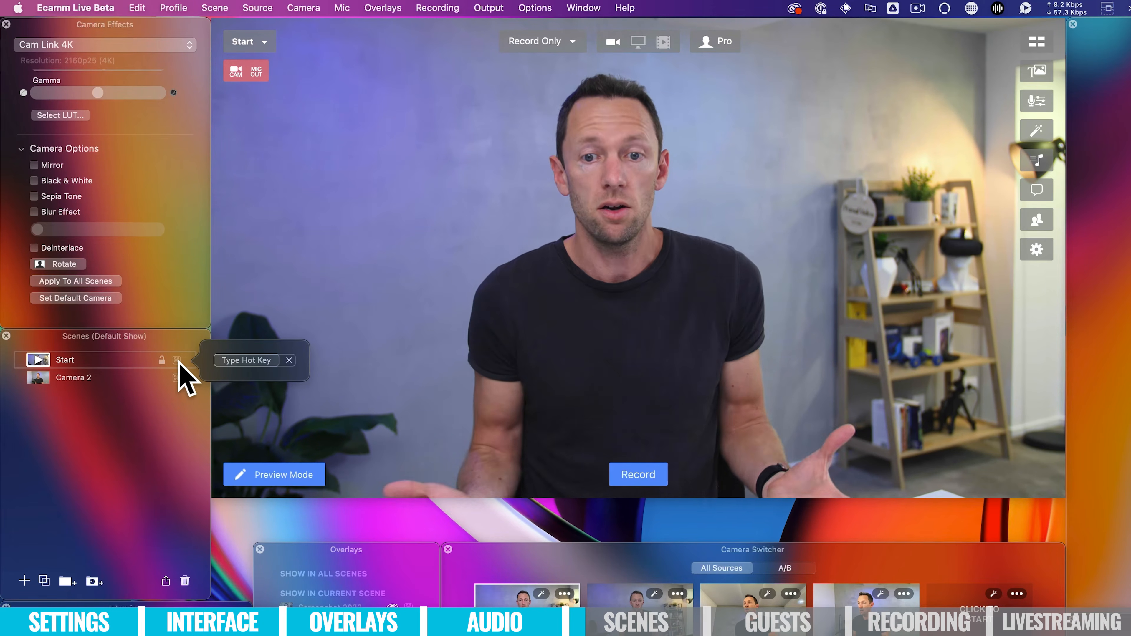
pyautogui.press('super+1')
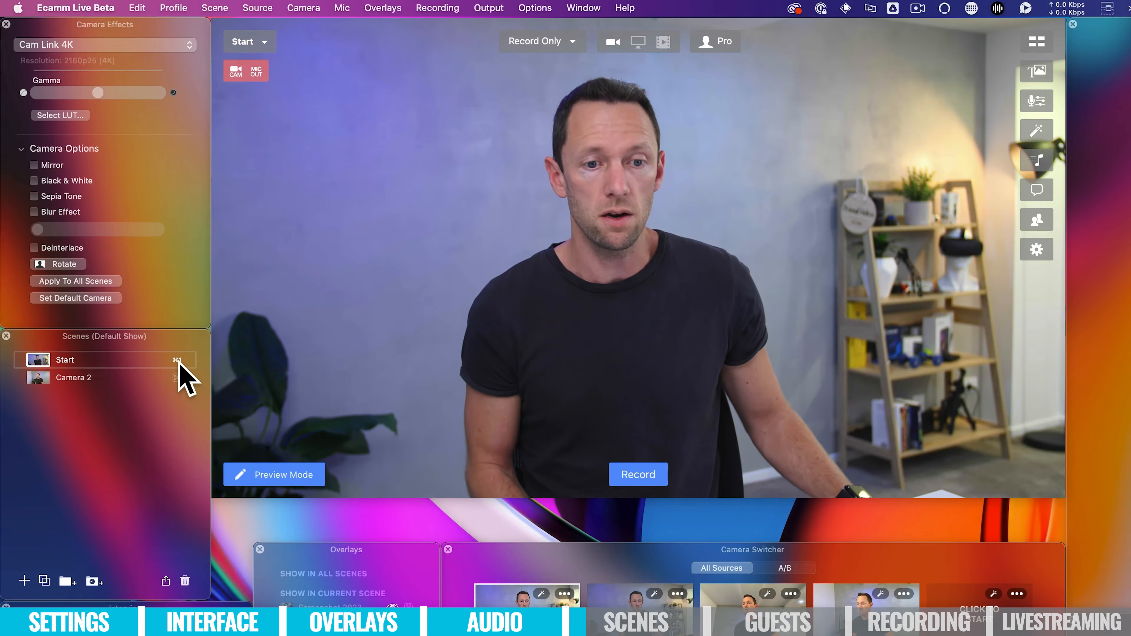
pyautogui.click(177, 378)
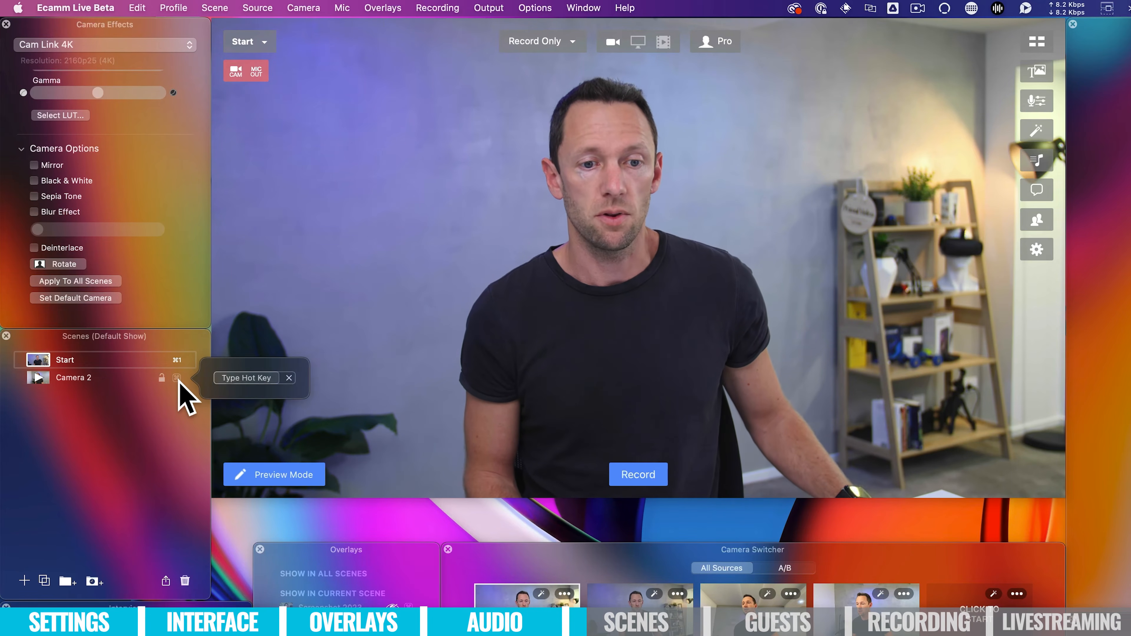
pyautogui.press('super+2')
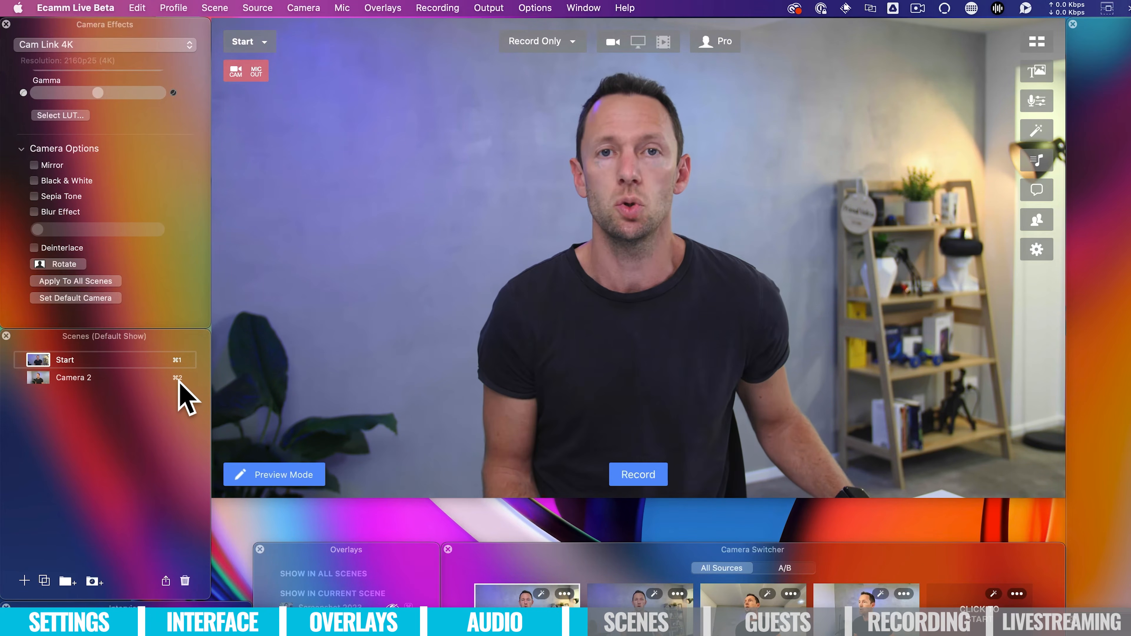
# - Test the assigned scene hot keys by alternating repeatedly between Camera 2 and Start, ending on Start
pyautogui.press('super+2')
pyautogui.press('super+1')
pyautogui.press('super+2')
pyautogui.press('super+1')
pyautogui.press('super+2')
pyautogui.press('super+1')
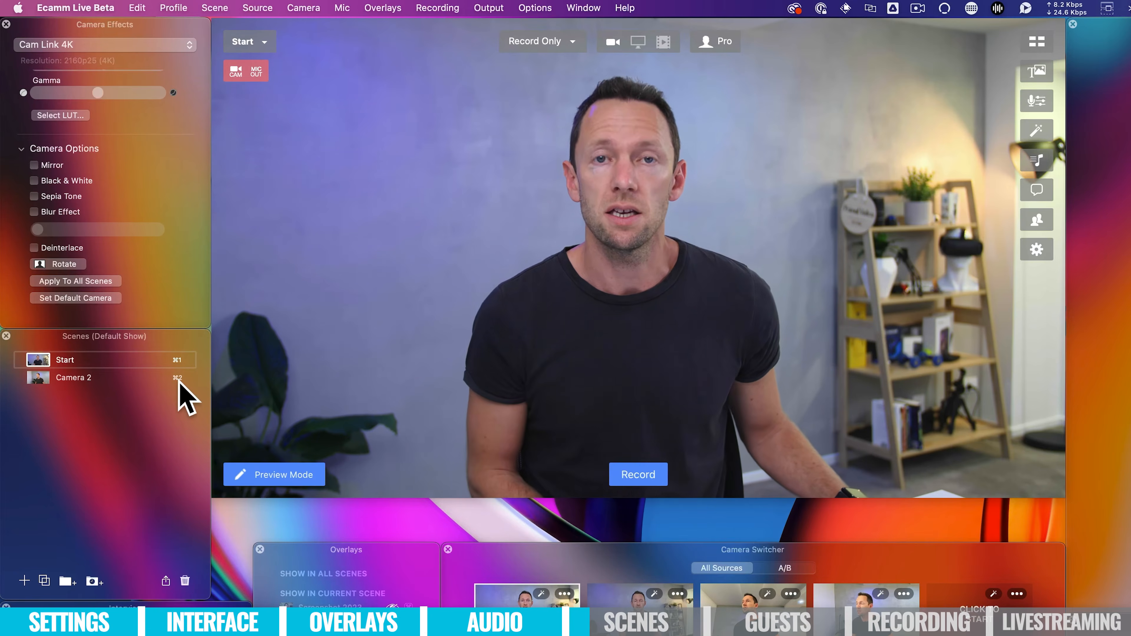
pyautogui.press('super+2')
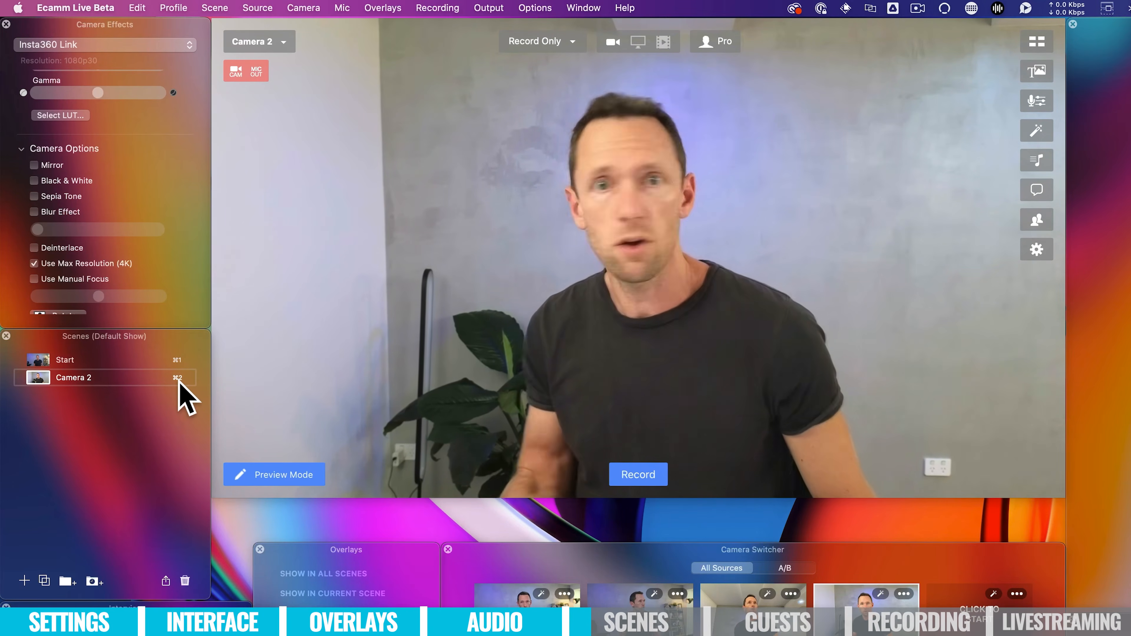
pyautogui.press('super+1')
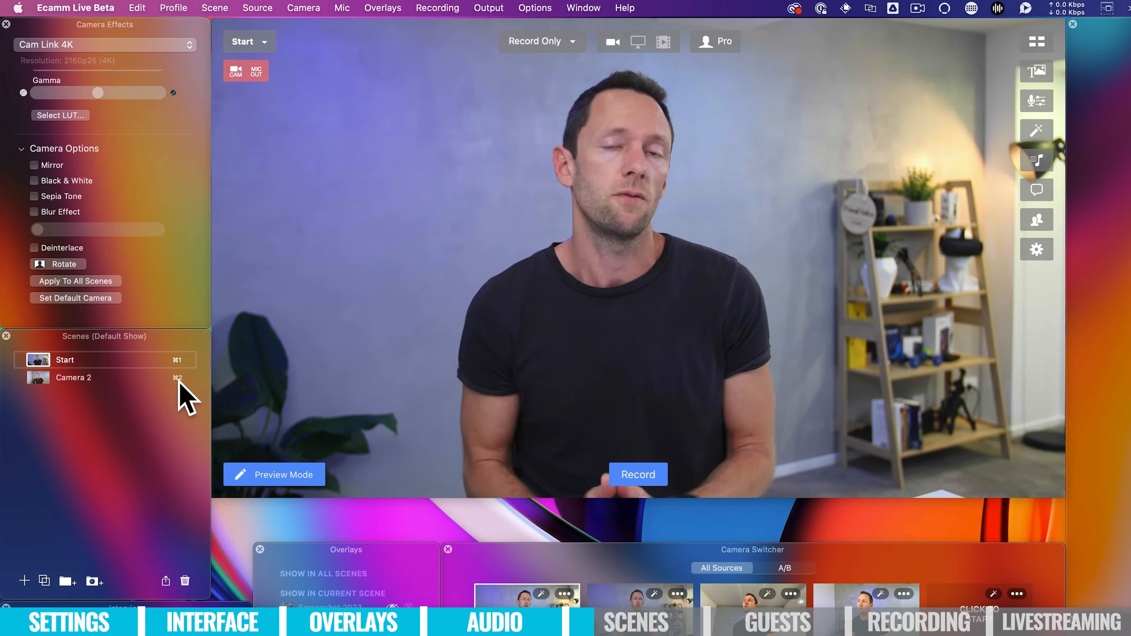
# - Add a scene named Screen Share and set its source to a screen share of the Arc application
pyautogui.click(24, 581)
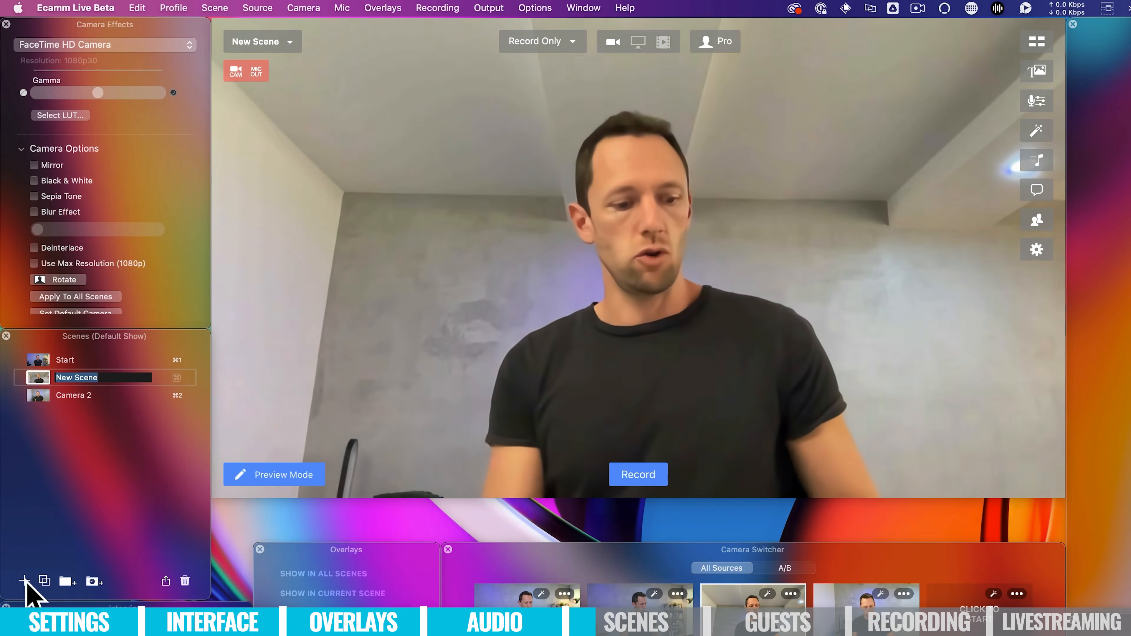
pyautogui.write('Screen Sh')
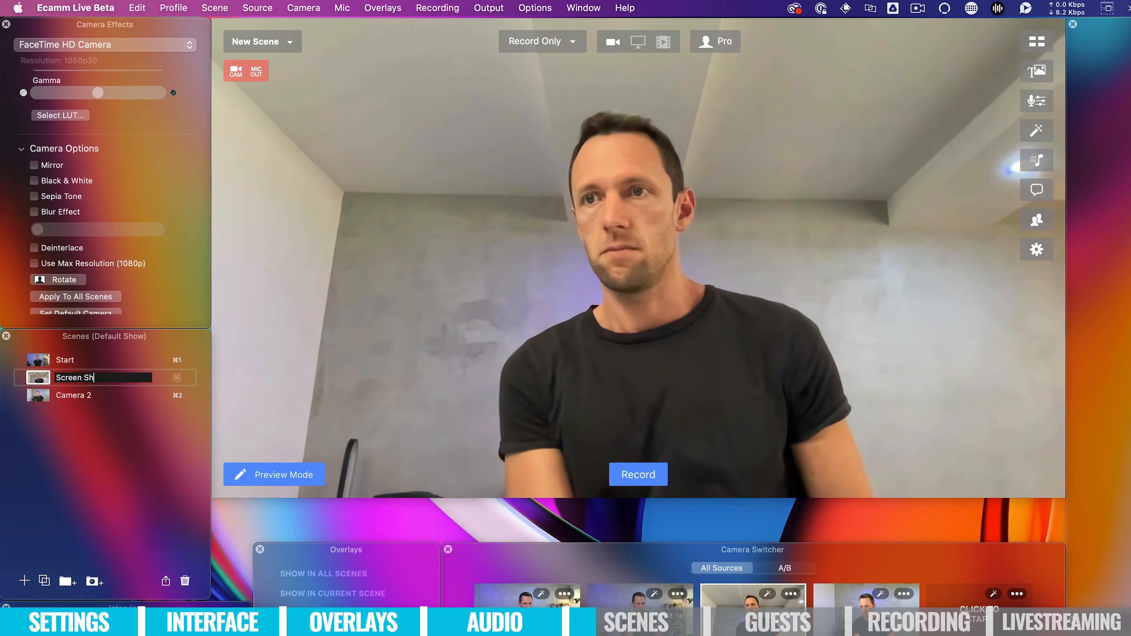
pyautogui.write('are')
pyautogui.press('Return')
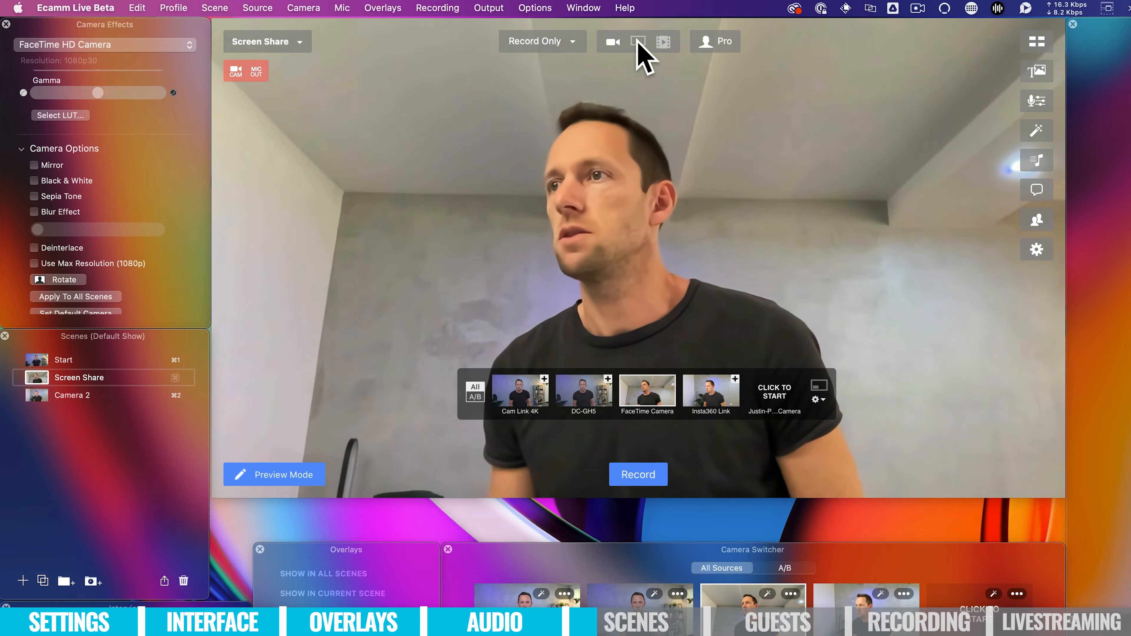
pyautogui.click(637, 41)
pyautogui.click(621, 386)
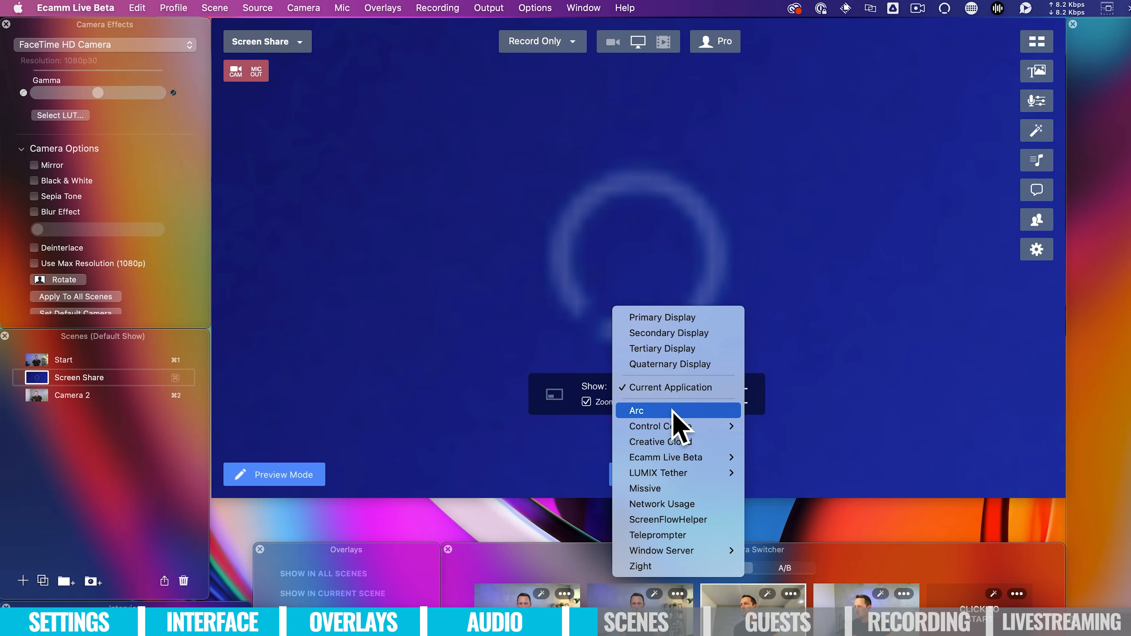
pyautogui.click(670, 409)
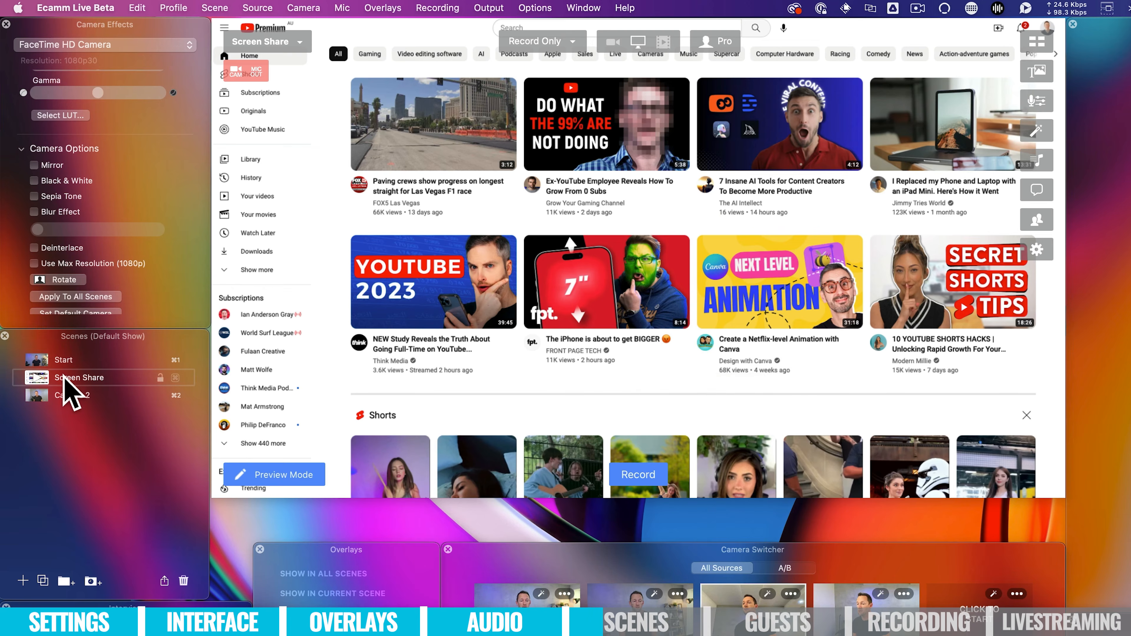
# - Preview the Camera 2 and Start scenes in turn, ending on Screen Share
pyautogui.click(37, 390)
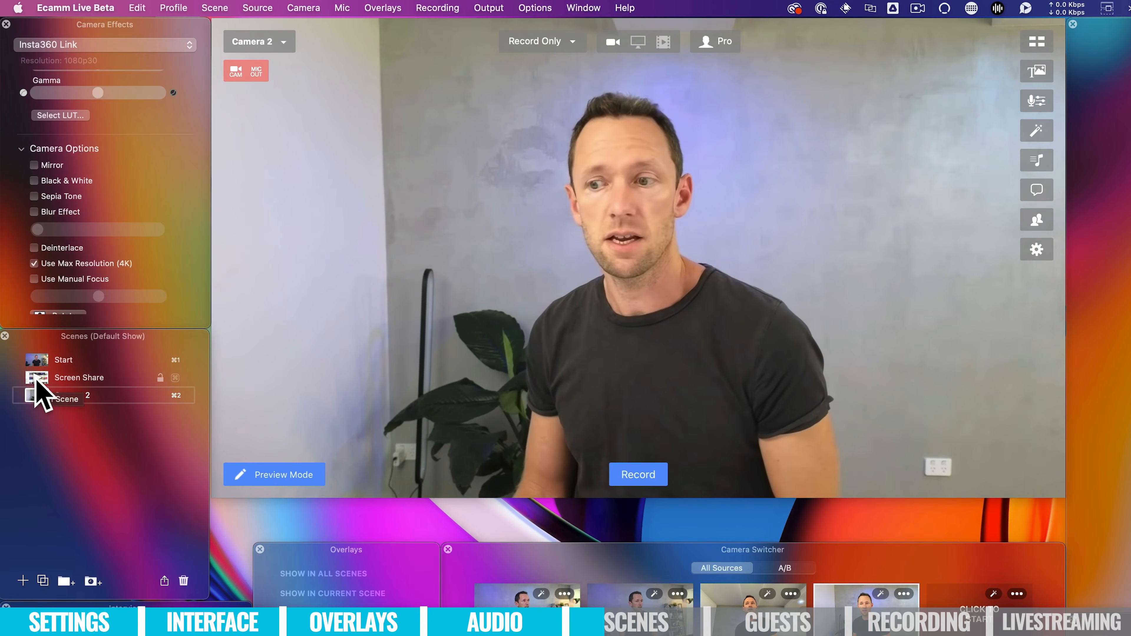
pyautogui.click(37, 360)
pyautogui.click(38, 378)
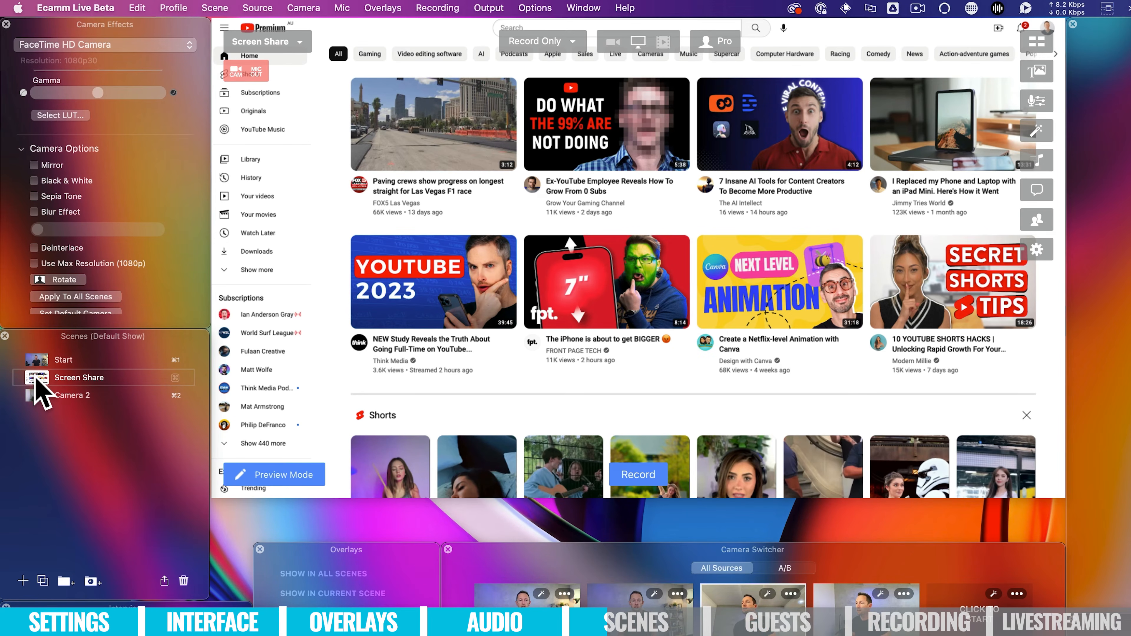
# - Assign the hot key ⌘3 to the Screen Share scene and test all three scene hot keys, ending on Screen Share
pyautogui.click(175, 377)
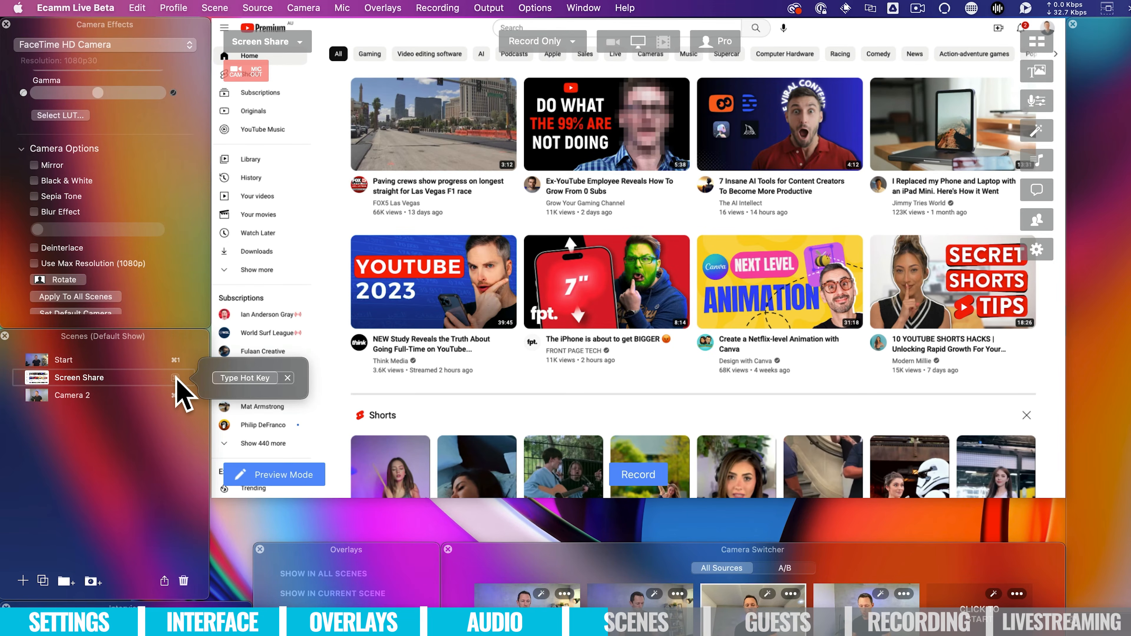
pyautogui.press('super+3')
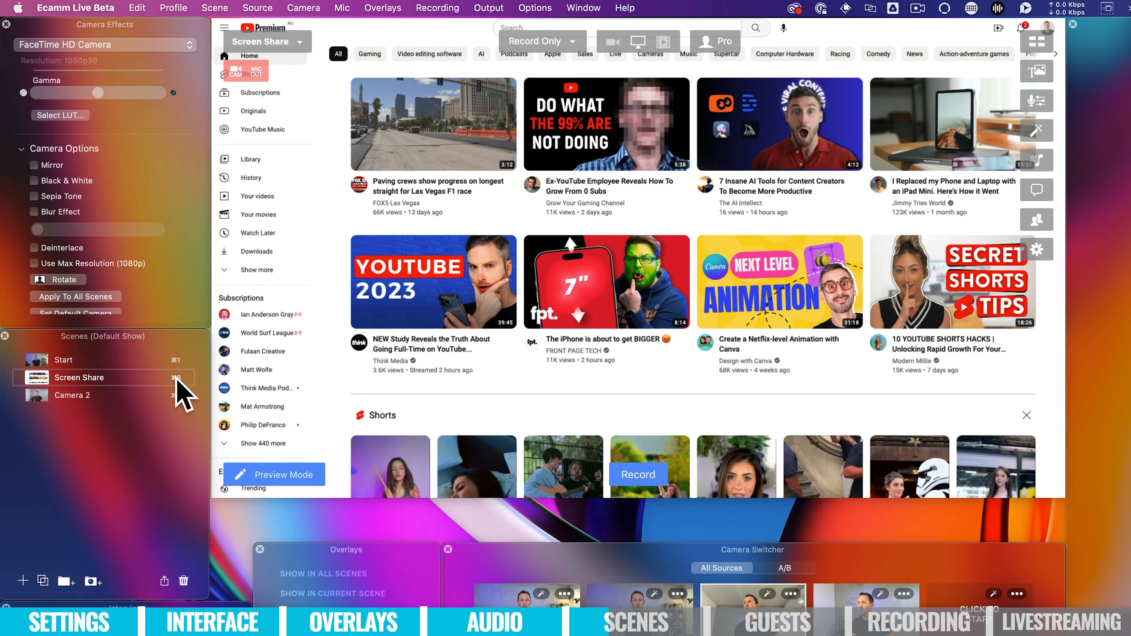
pyautogui.press('super+1')
pyautogui.press('super+2')
pyautogui.press('super+3')
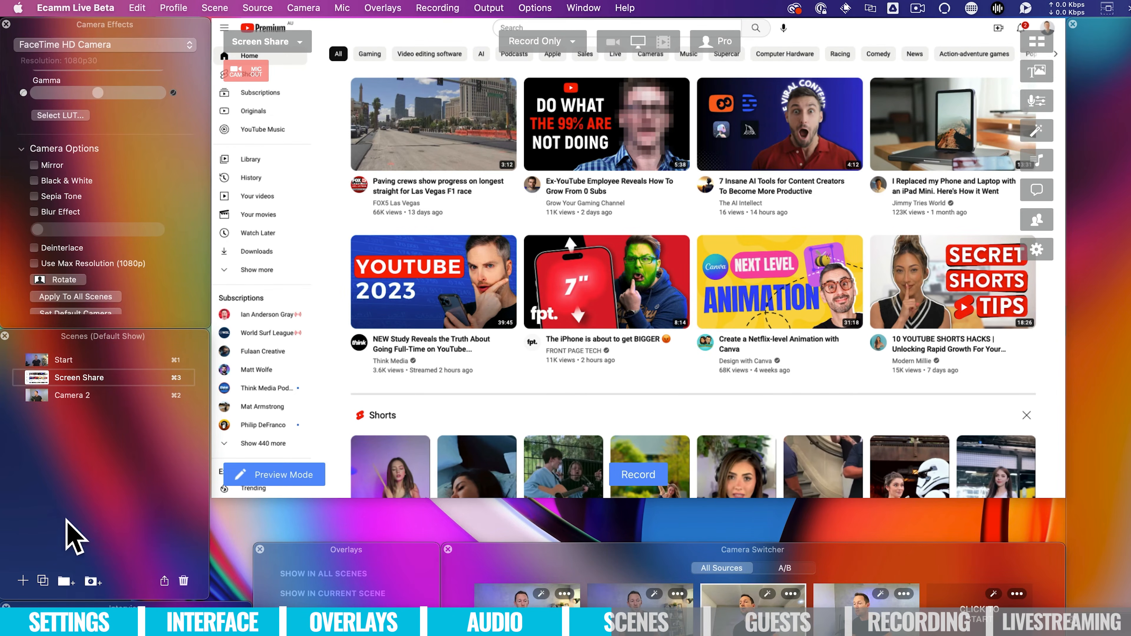
# - Duplicate the Screen Share scene and name the copy Screen Share PIP
pyautogui.click(43, 581)
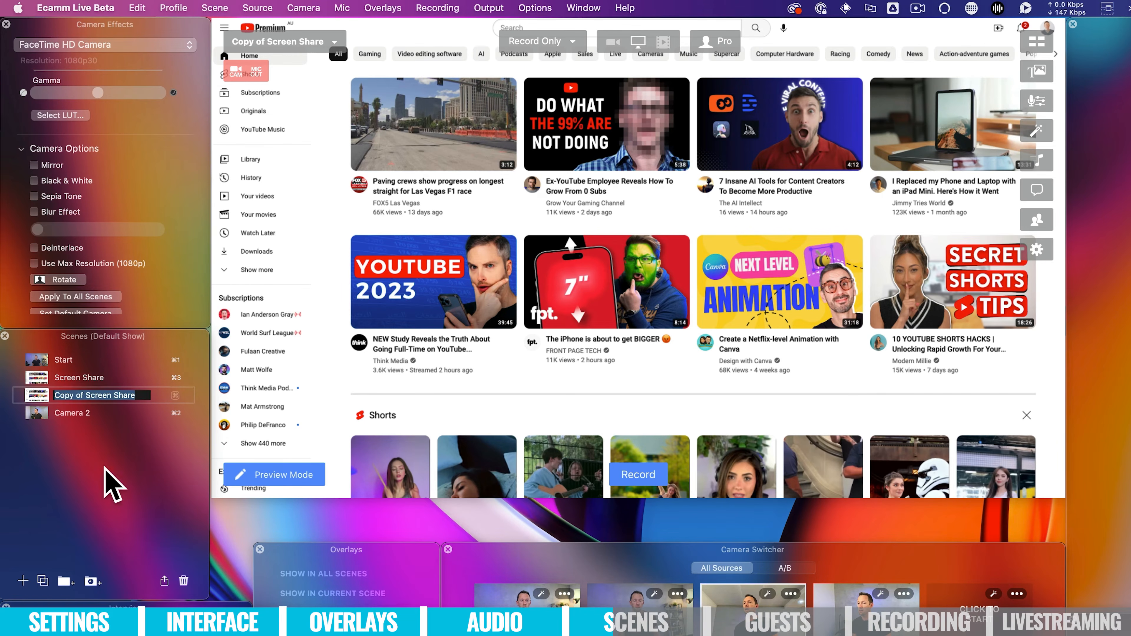
pyautogui.write('S')
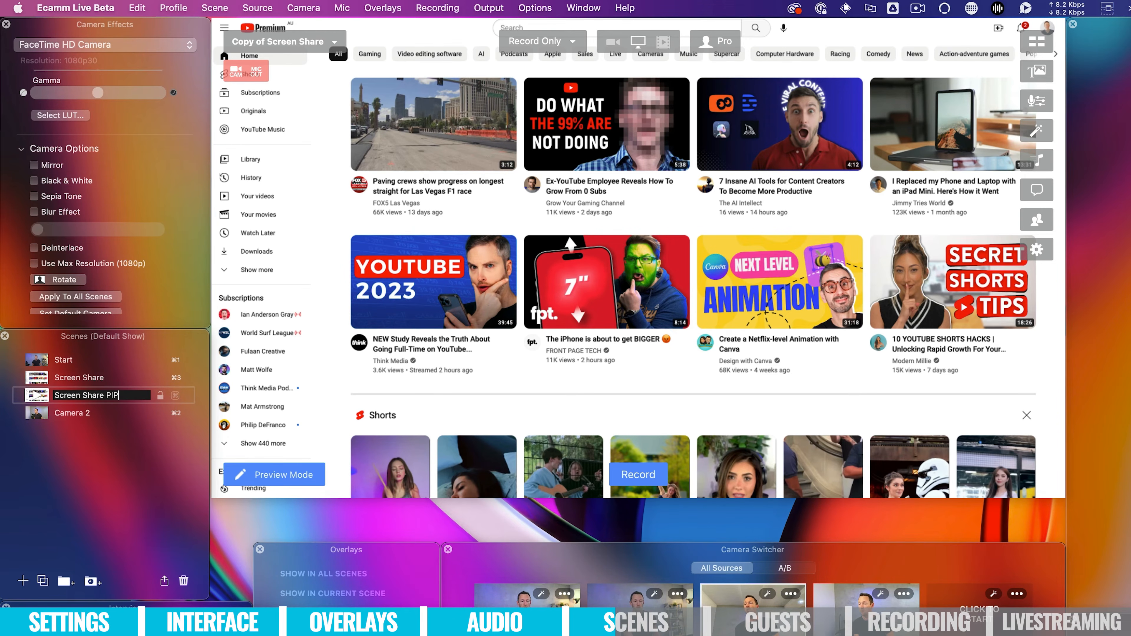
pyautogui.press('Return')
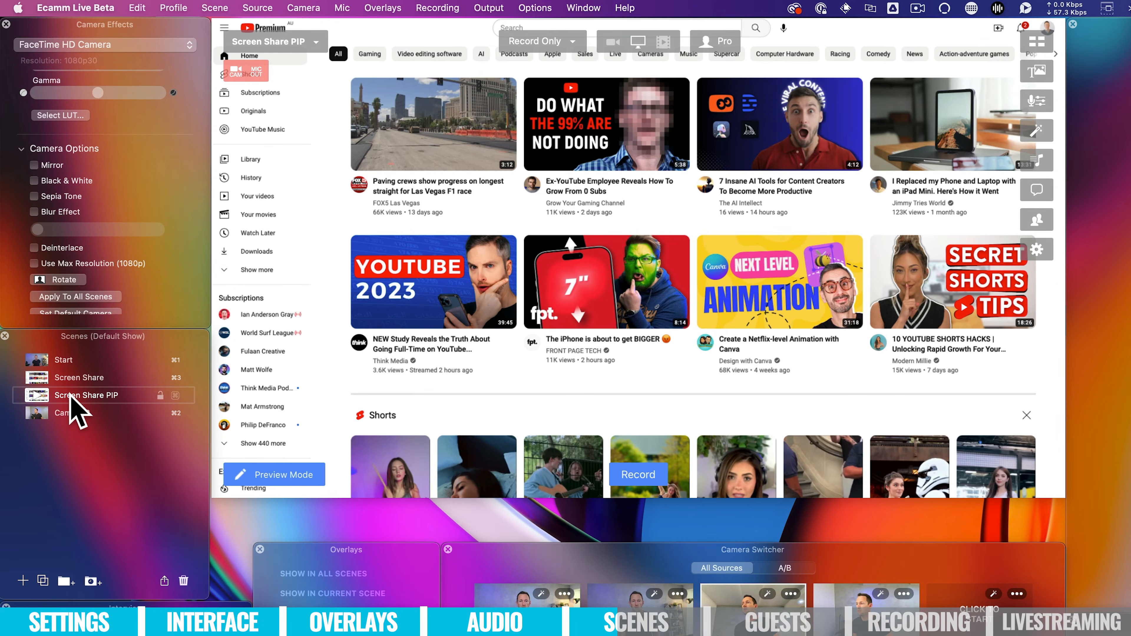
# - Add a camera overlay to the Screen Share PIP scene and place it in the lower-left corner of the video frame
pyautogui.moveTo(525, 273)
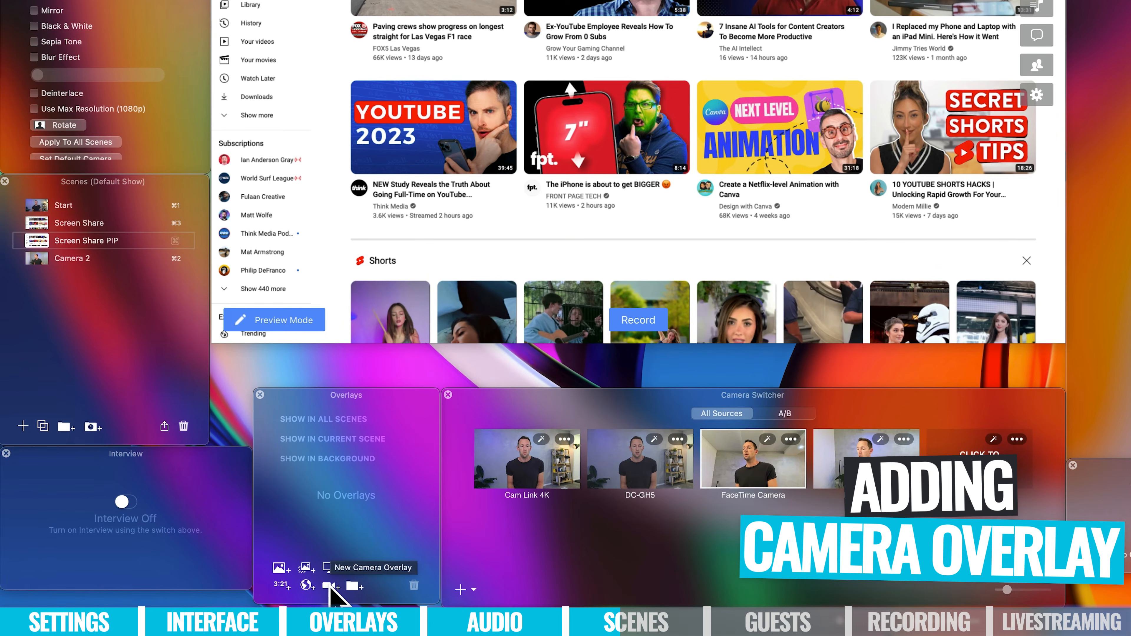
pyautogui.click(330, 586)
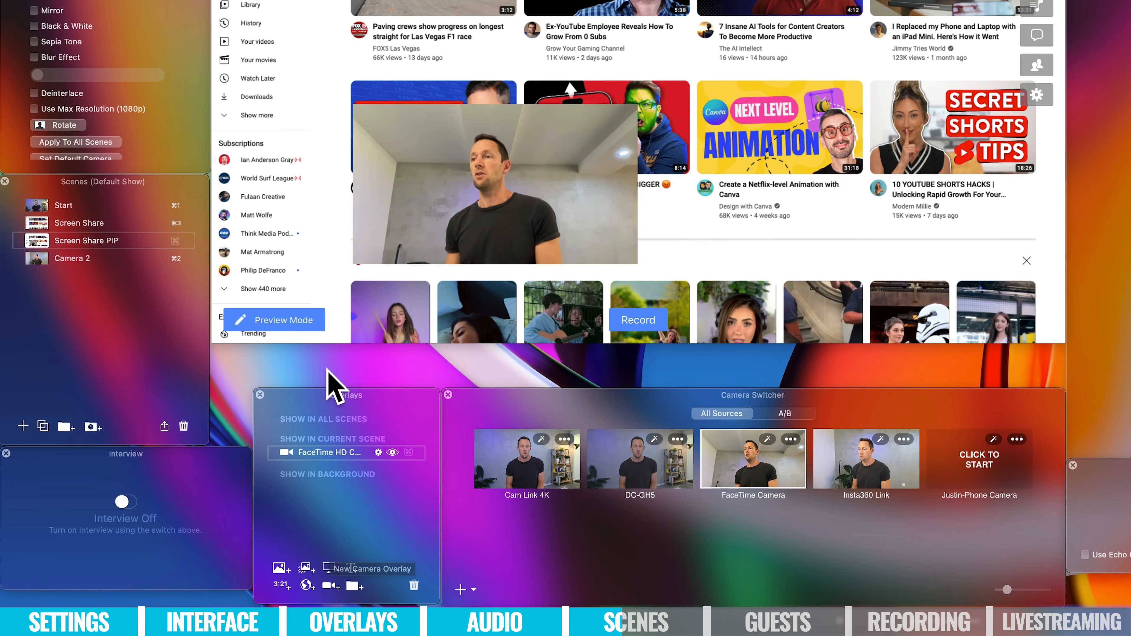
pyautogui.moveTo(568, 152)
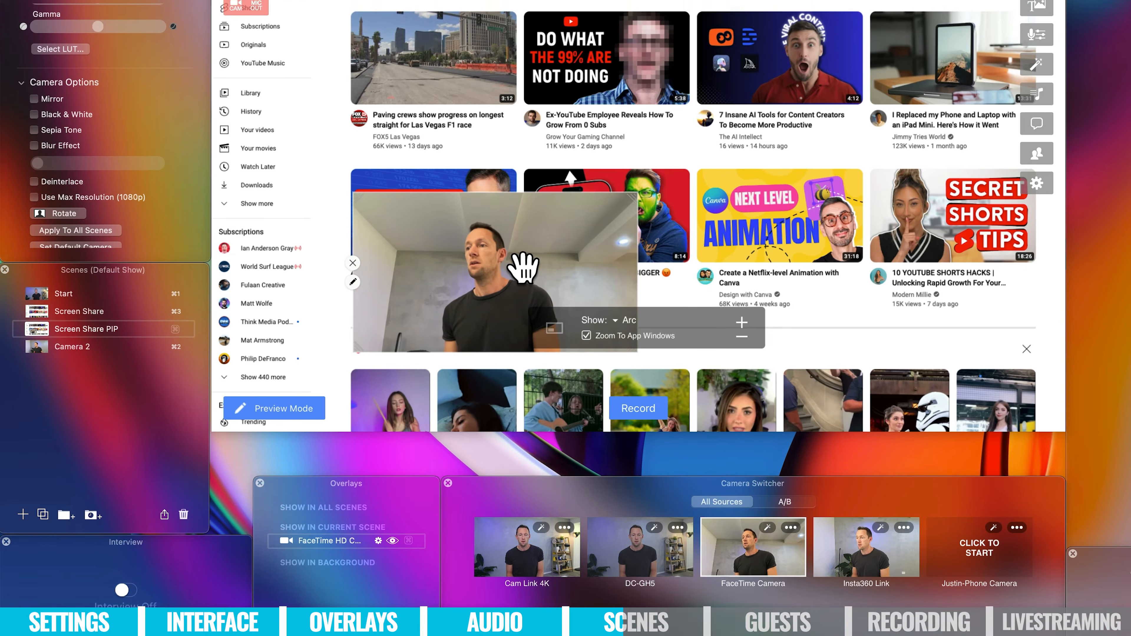
pyautogui.moveTo(523, 207); pyautogui.dragTo(438, 278)
pyautogui.moveTo(409, 383); pyautogui.dragTo(396, 405)
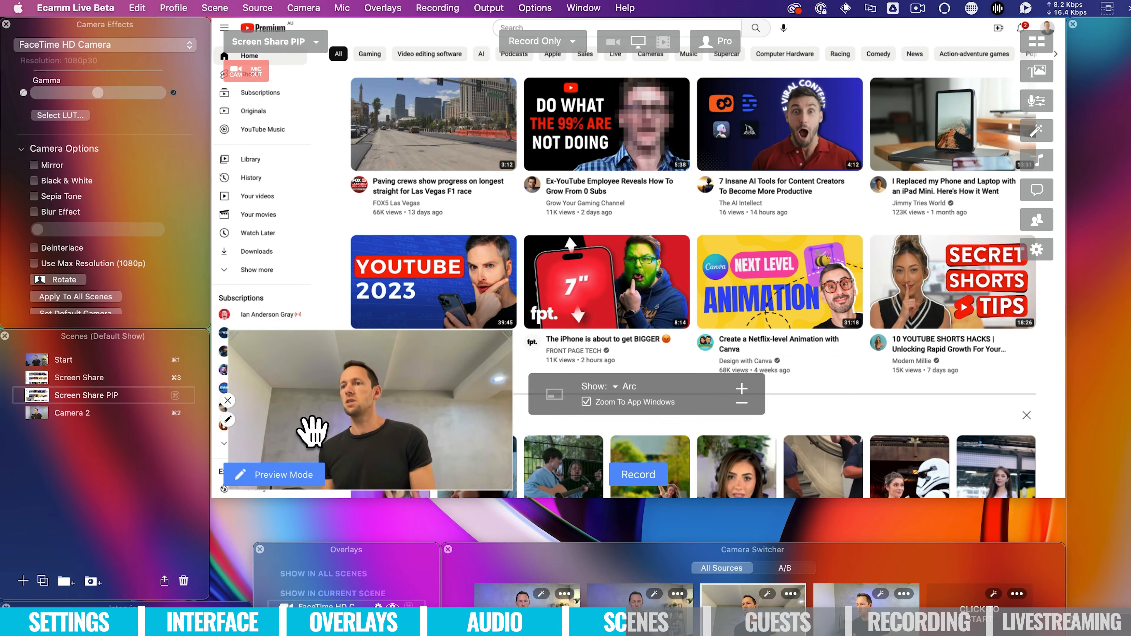
# - Set the camera overlay's video source to Insta360 Link with a Circle shape, and move it to the upper-left corner of the frame
pyautogui.click(228, 420)
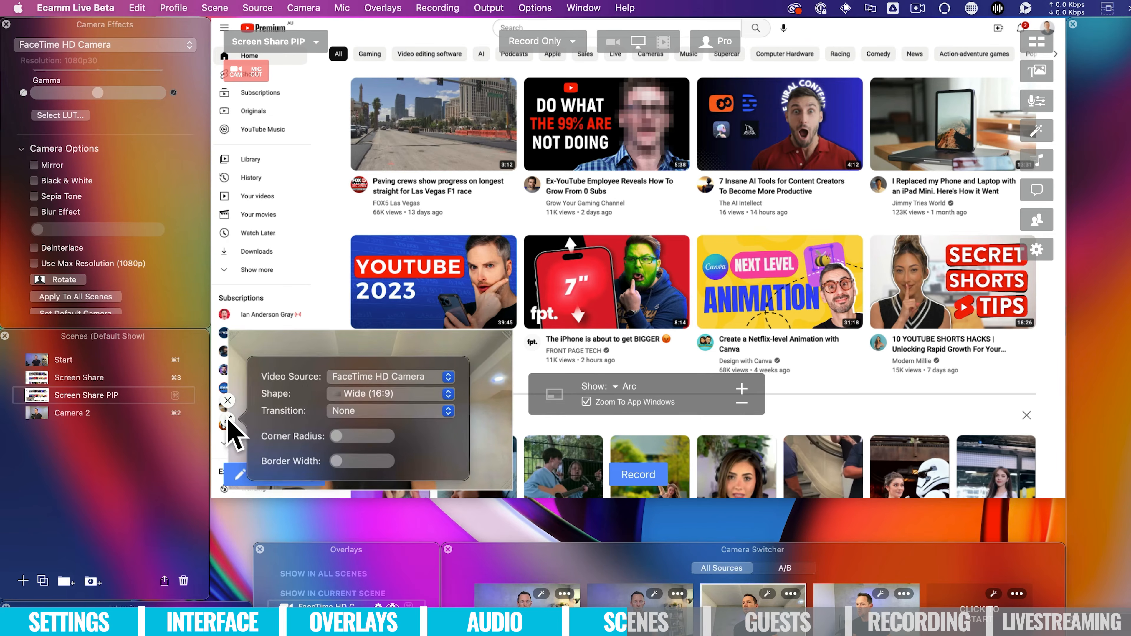
pyautogui.click(446, 379)
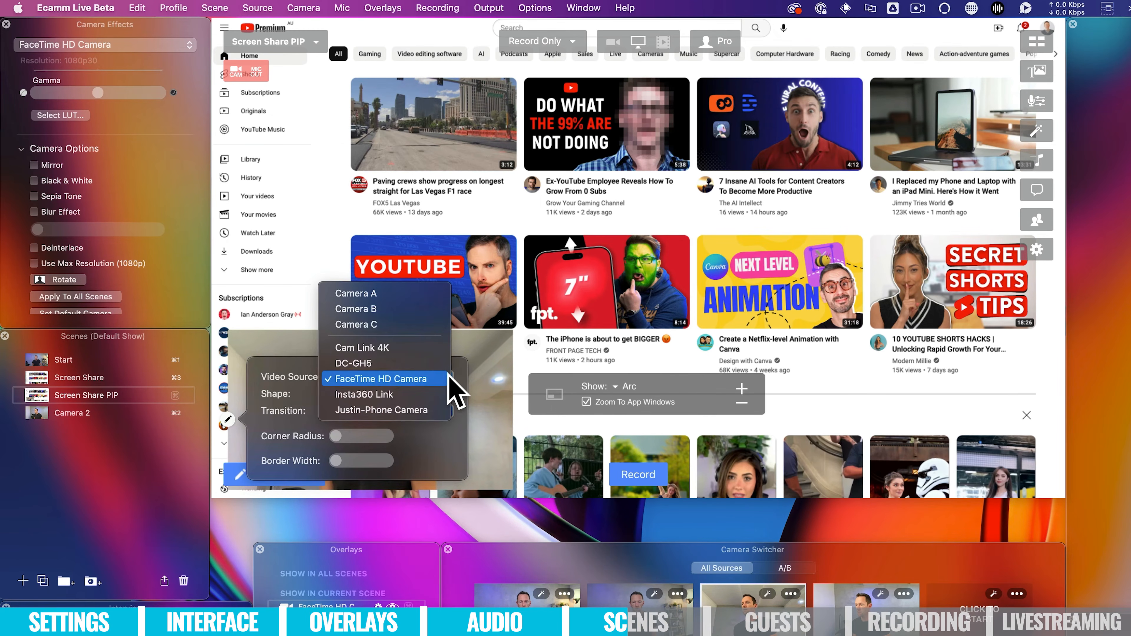
pyautogui.click(440, 393)
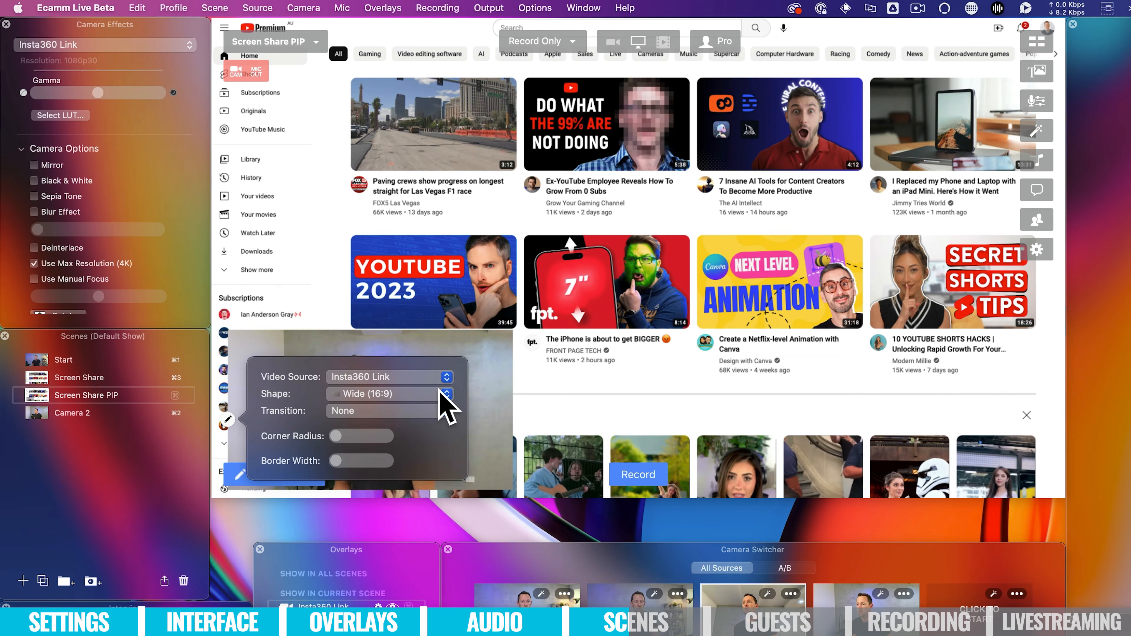
pyautogui.click(453, 394)
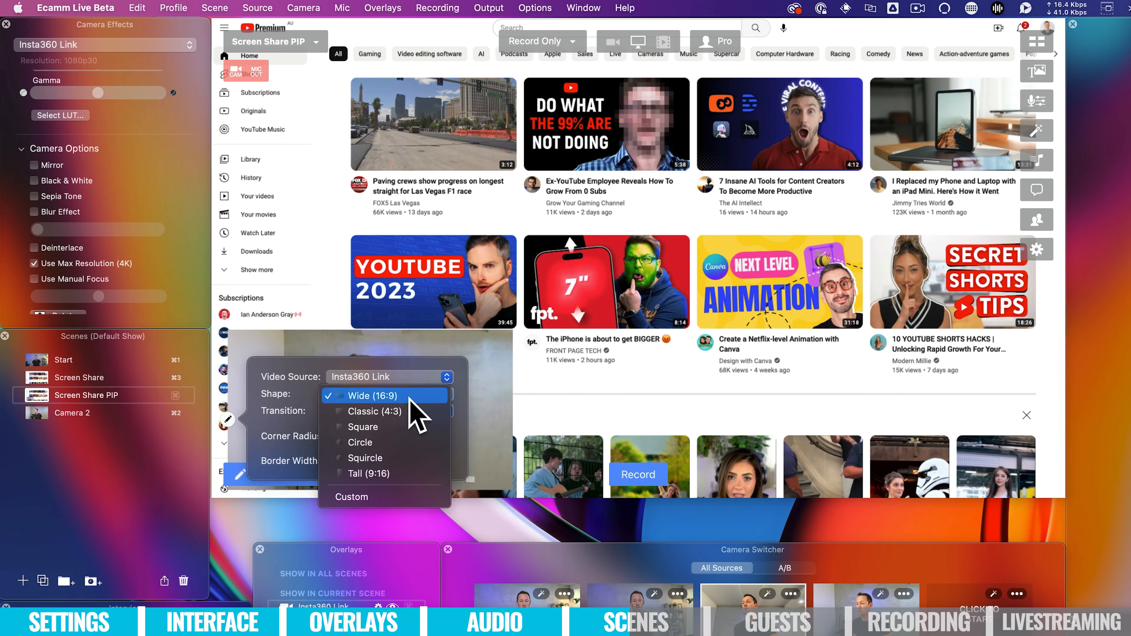
pyautogui.click(413, 438)
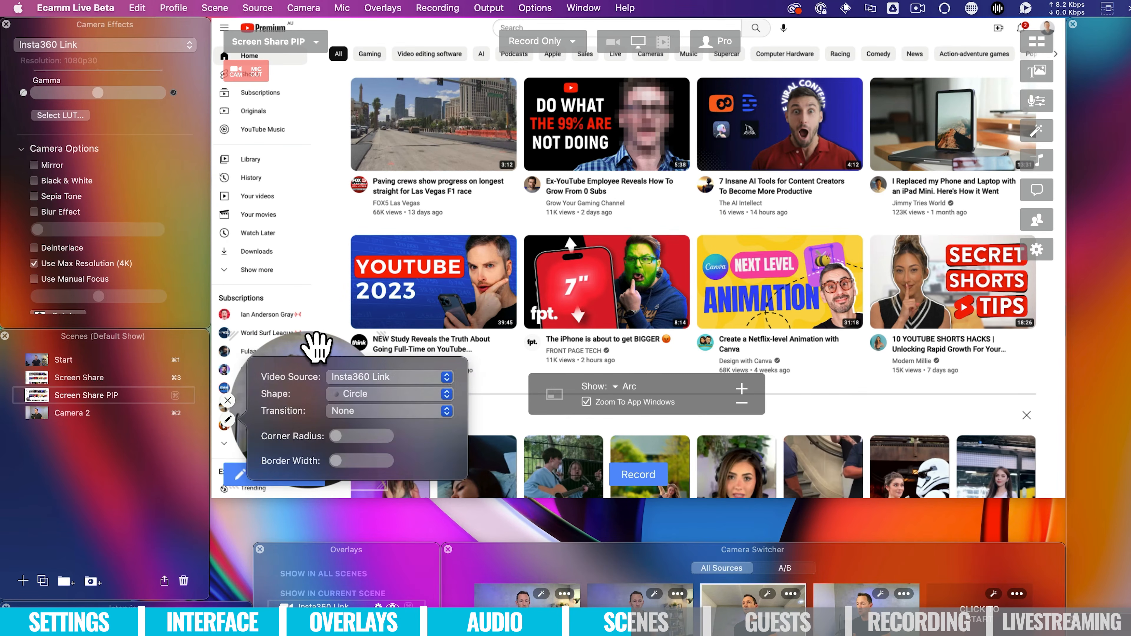
pyautogui.click(316, 349)
pyautogui.moveTo(340, 405); pyautogui.dragTo(338, 115)
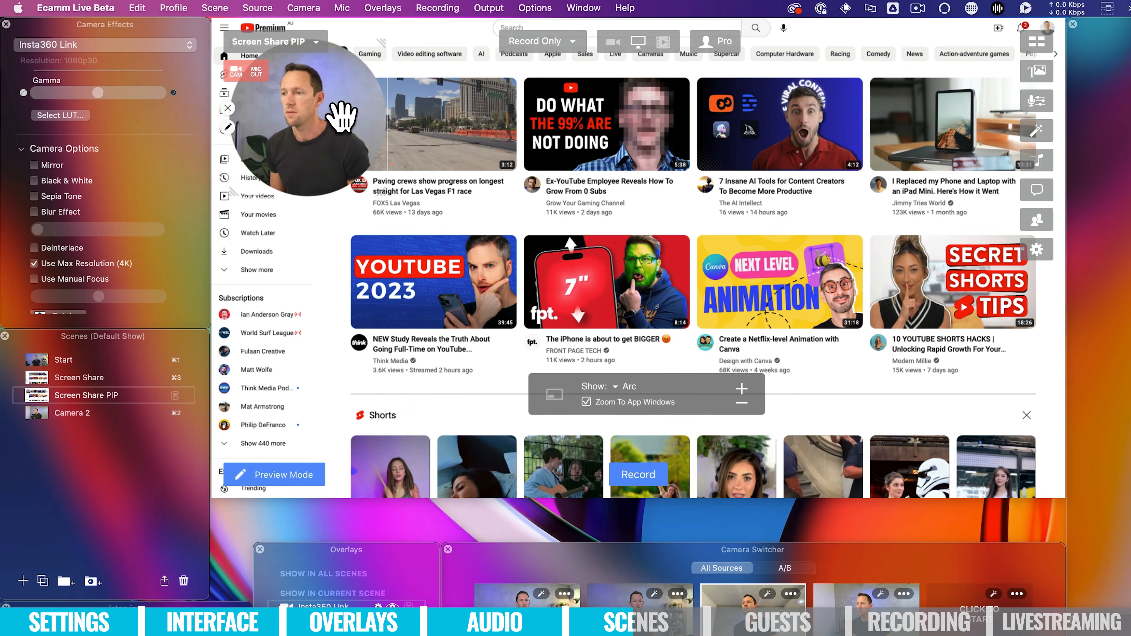
# - Change the camera overlay's shape to Custom
pyautogui.click(227, 128)
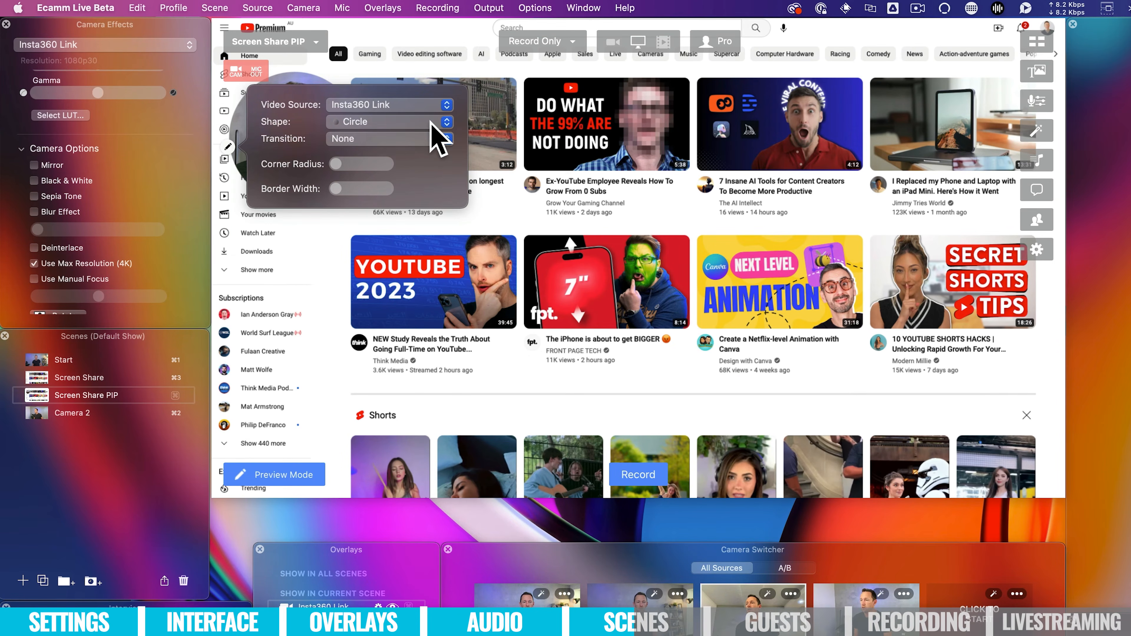
pyautogui.click(447, 122)
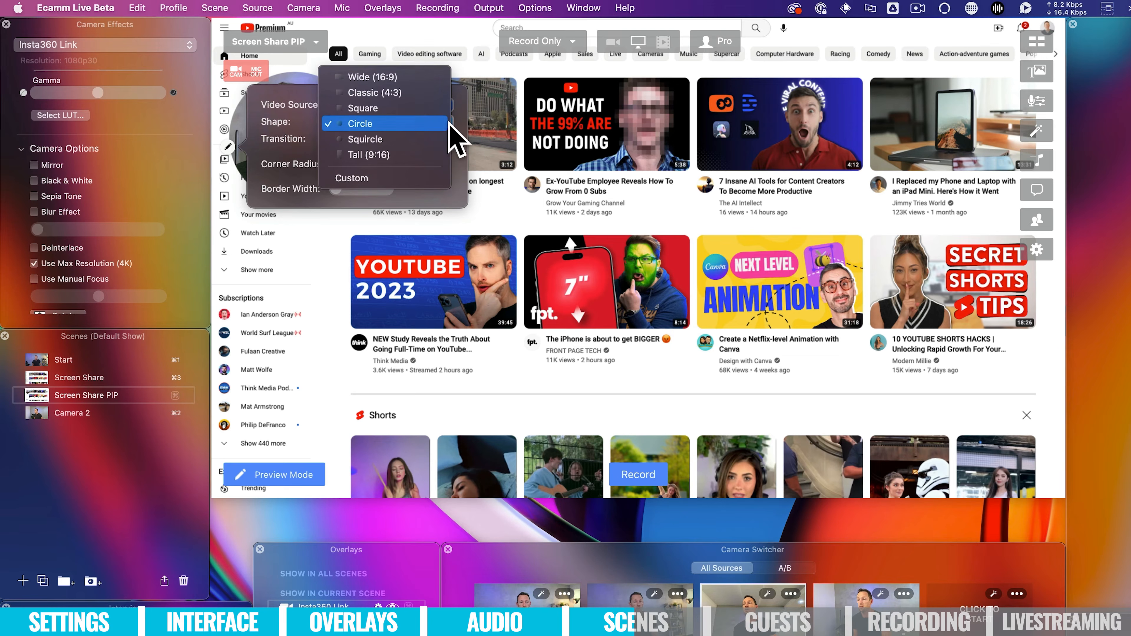
pyautogui.click(418, 179)
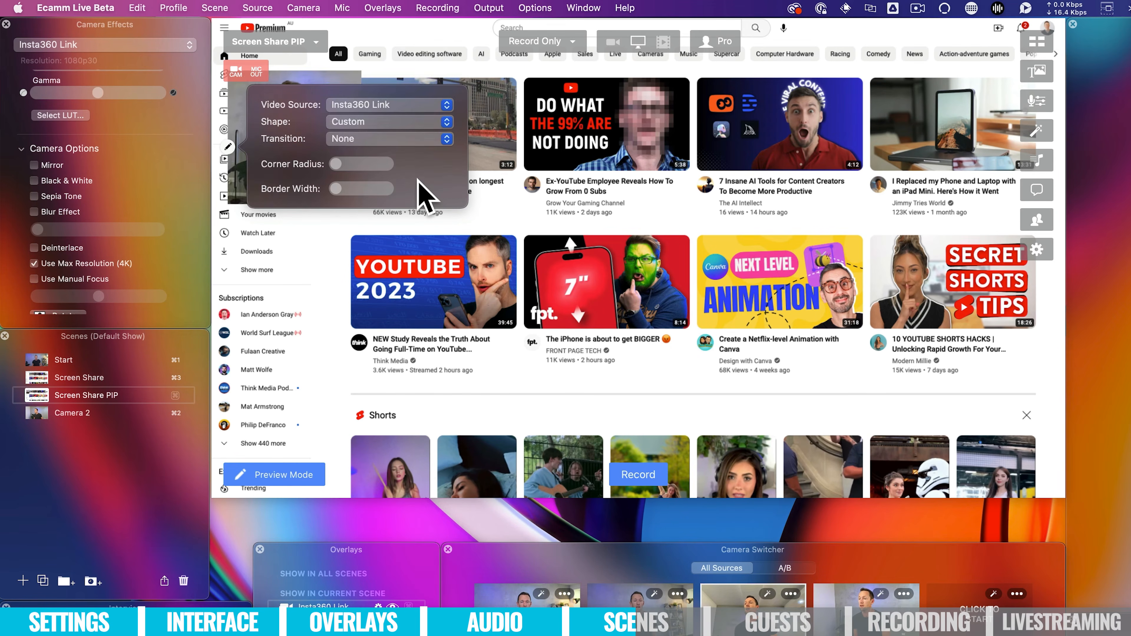
pyautogui.click(441, 256)
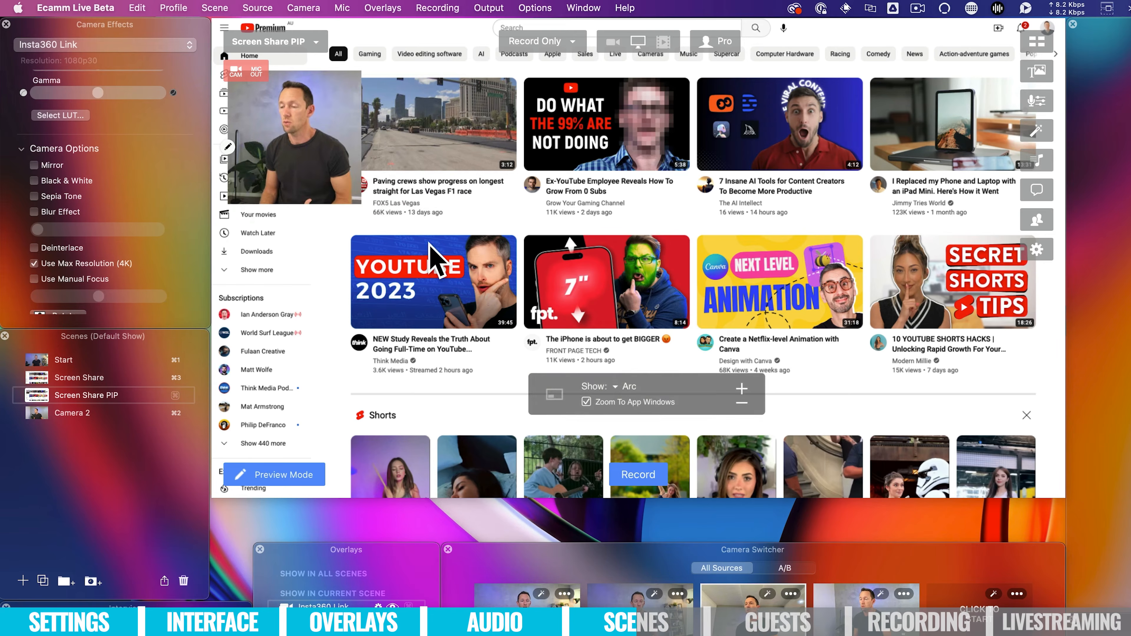
# - Resize the camera overlay to a portrait crop around the presenter and move it to the lower-left corner of the frame
pyautogui.moveTo(339, 165)
pyautogui.mouseDown()
pyautogui.moveTo(343, 205)
pyautogui.moveTo(377, 258)
pyautogui.moveTo(481, 341)
pyautogui.moveTo(711, 332)
pyautogui.moveTo(759, 346)
pyautogui.moveTo(764, 392)
pyautogui.moveTo(750, 410)
pyautogui.moveTo(384, 392)
pyautogui.moveTo(459, 357)
pyautogui.moveTo(391, 259)
pyautogui.moveTo(449, 302)
pyautogui.moveTo(477, 380)
pyautogui.moveTo(414, 265)
pyautogui.mouseUp()
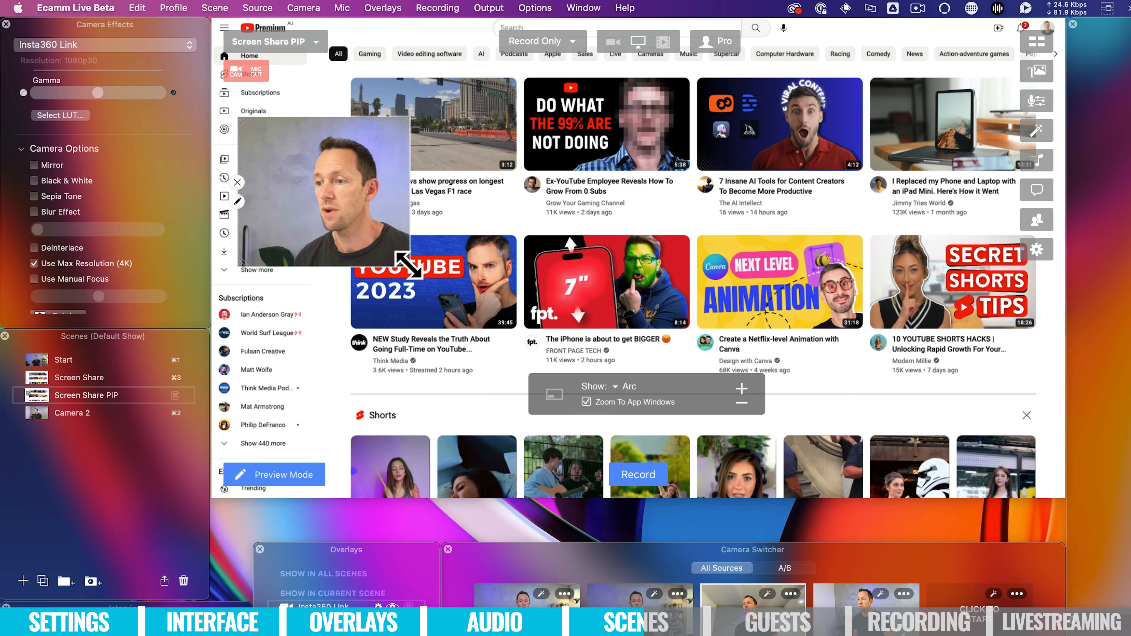
pyautogui.moveTo(236, 115); pyautogui.dragTo(301, 128)
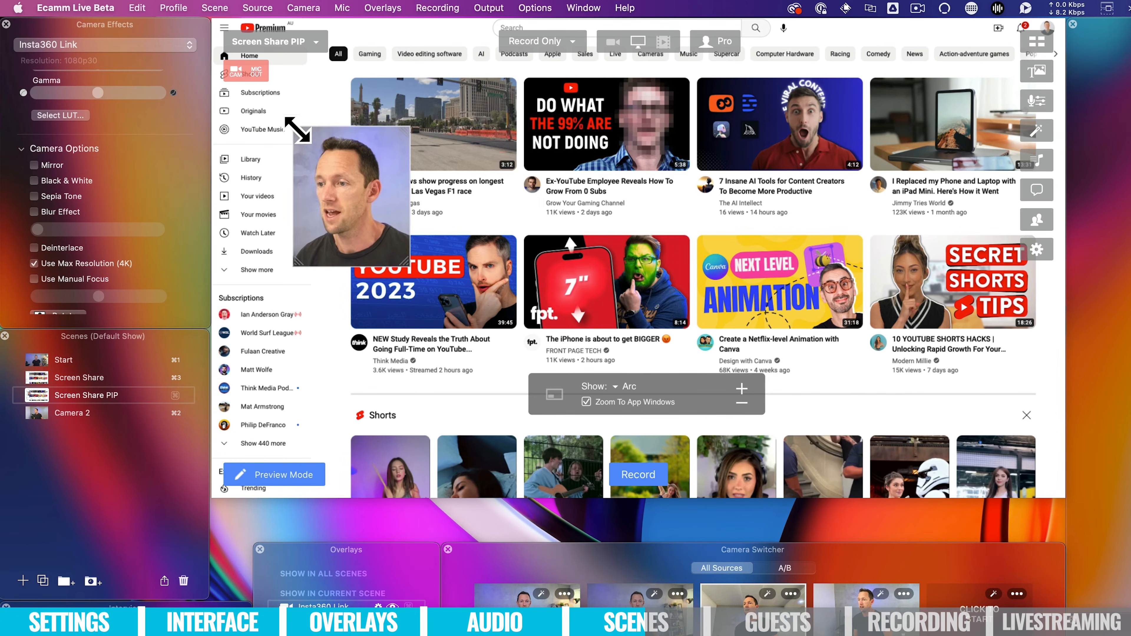
pyautogui.moveTo(372, 205); pyautogui.dragTo(321, 392)
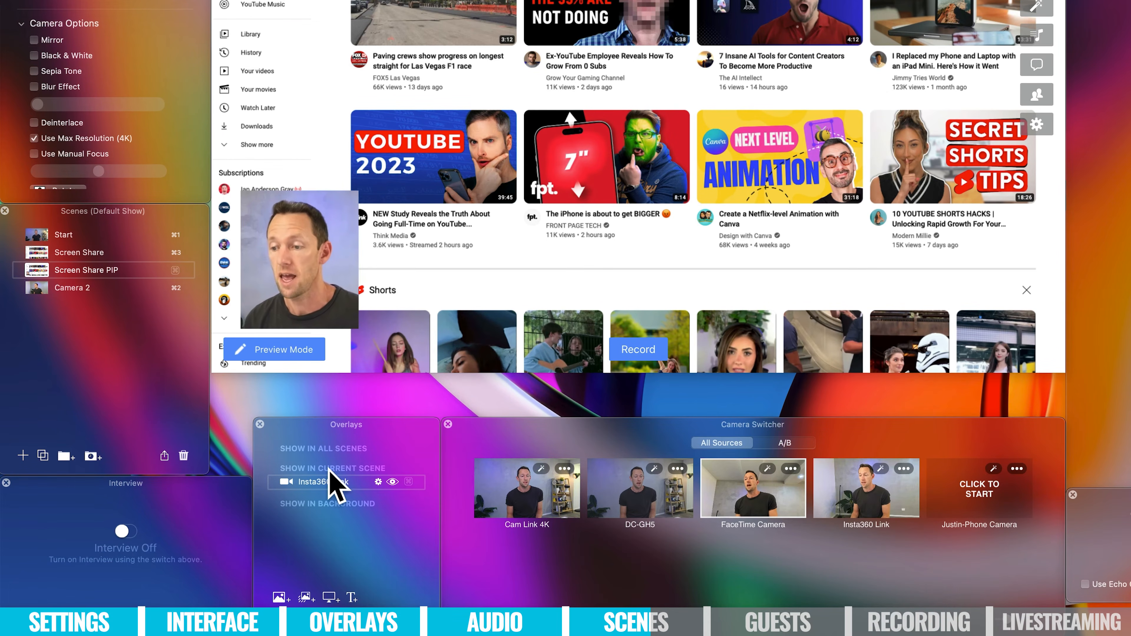
# - Try showing the Insta360 Link overlay in all scenes, and return it to the current scene group
pyautogui.moveTo(331, 477)
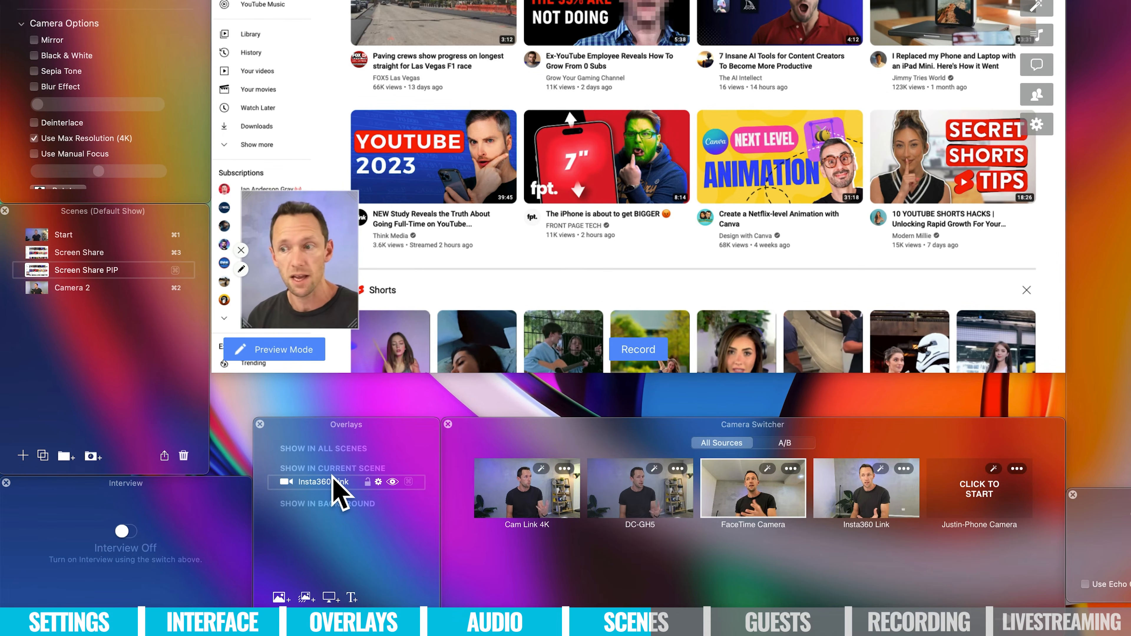
pyautogui.moveTo(327, 481); pyautogui.dragTo(323, 461)
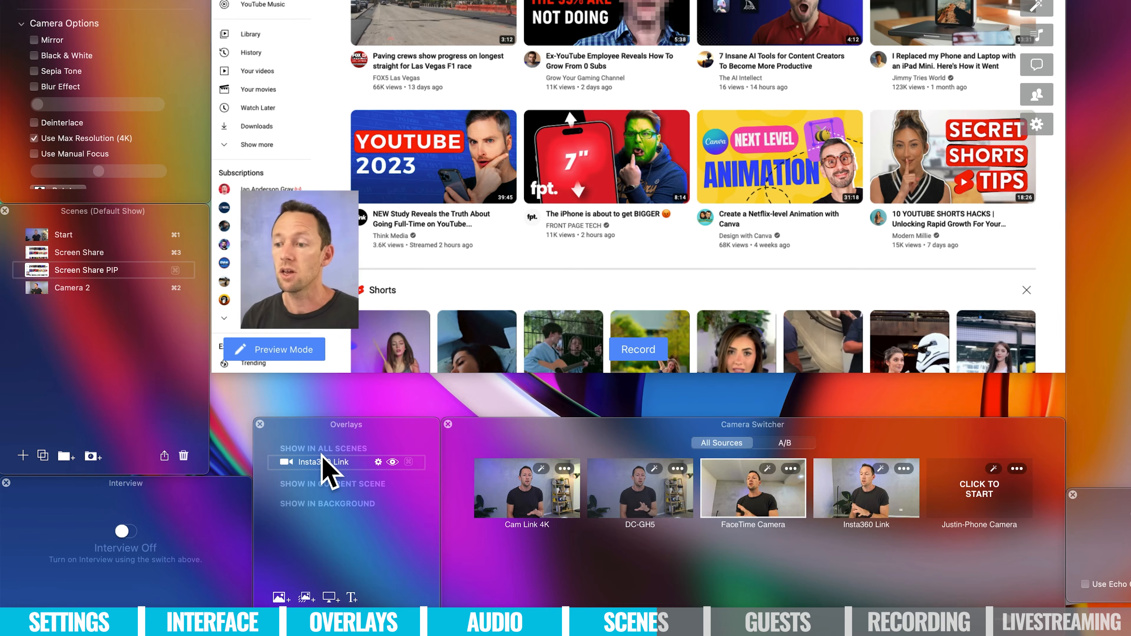
pyautogui.moveTo(320, 461); pyautogui.dragTo(316, 487)
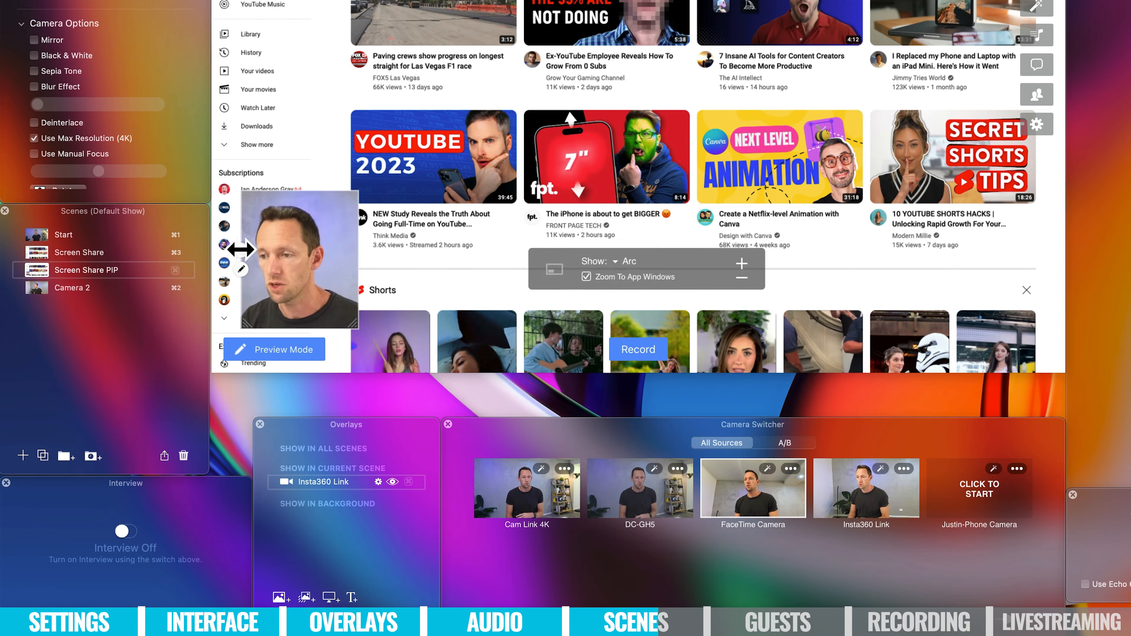
# - Set the camera overlay's video source to Cam Link 4K
pyautogui.click(242, 269)
pyautogui.click(425, 226)
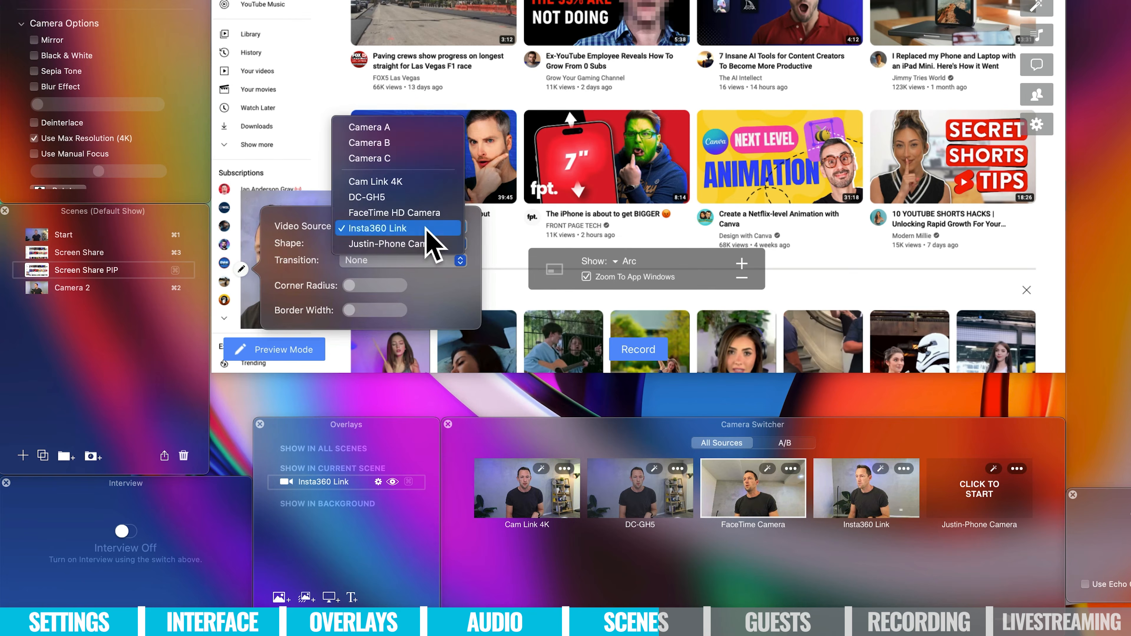
pyautogui.click(417, 187)
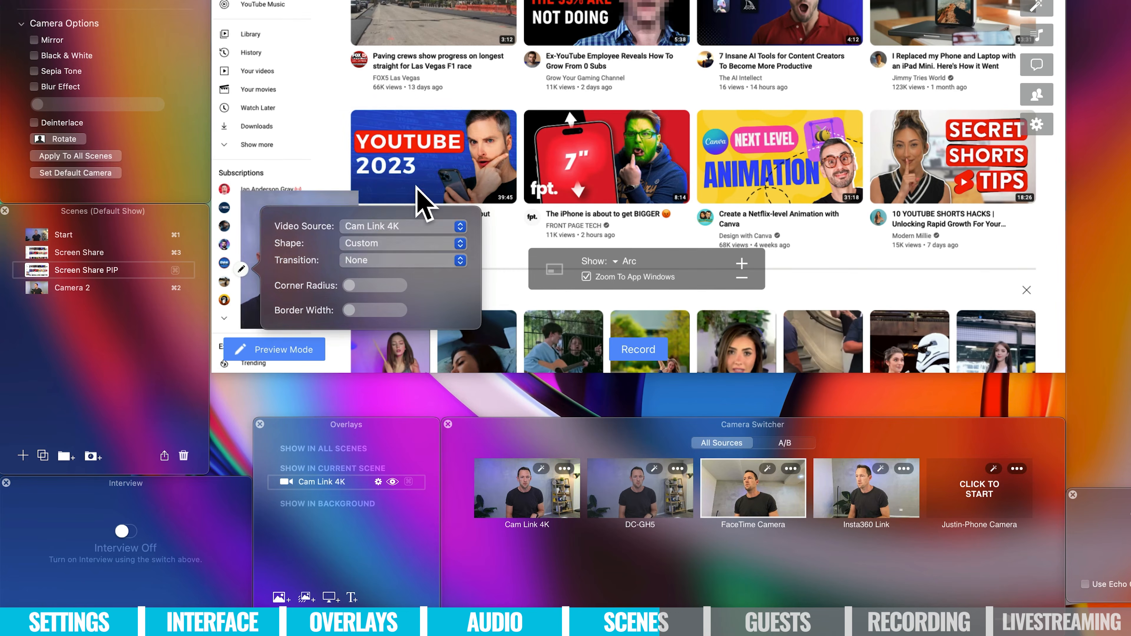
pyautogui.click(287, 201)
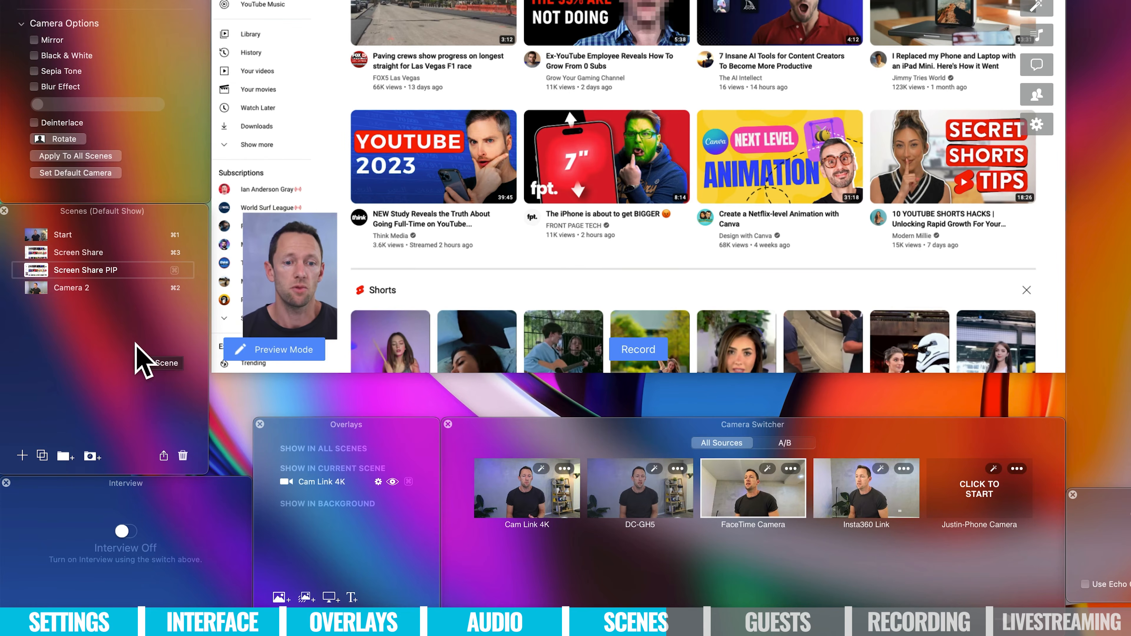
# - Duplicate the Start scene and name the copy Camera + Screen
pyautogui.click(50, 236)
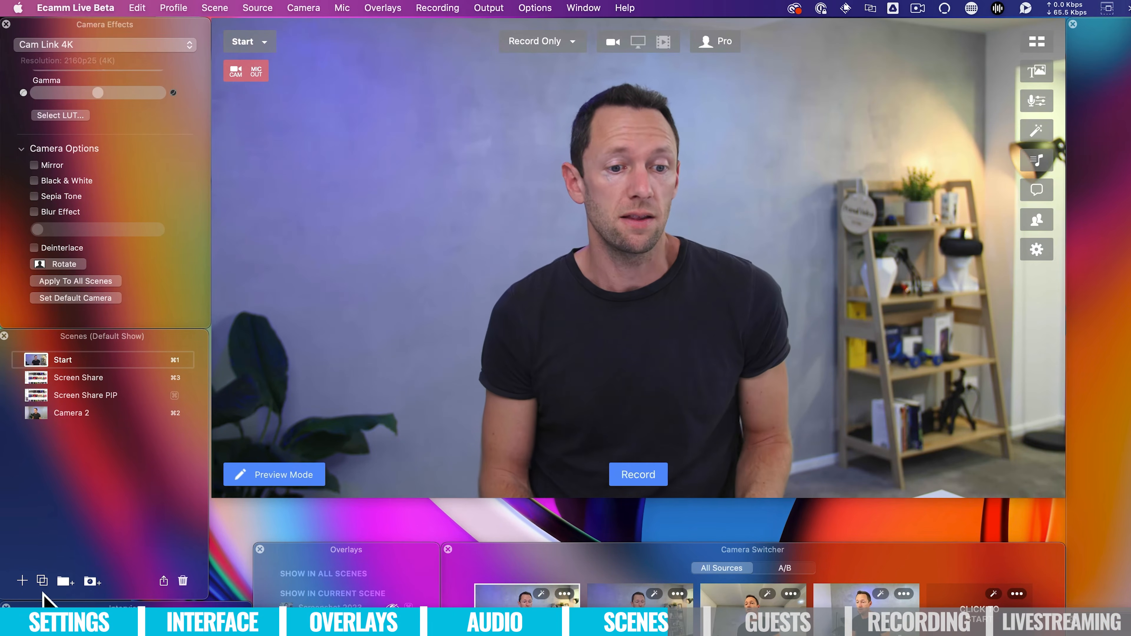
pyautogui.click(43, 585)
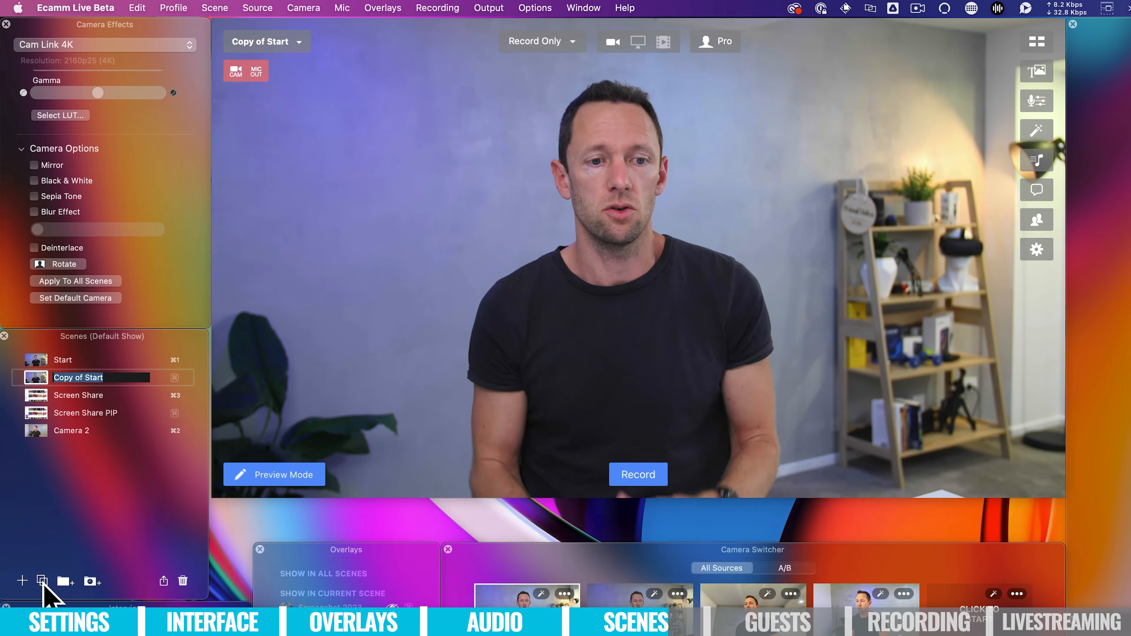
pyautogui.write('C')
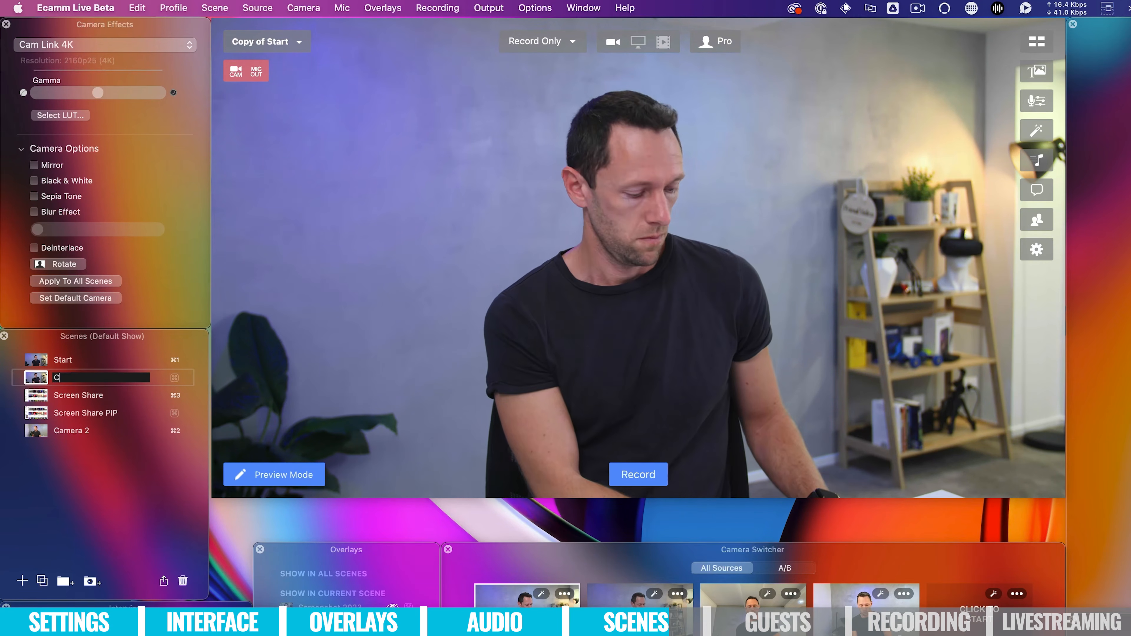
pyautogui.write('amera + Screen')
pyautogui.press('Return')
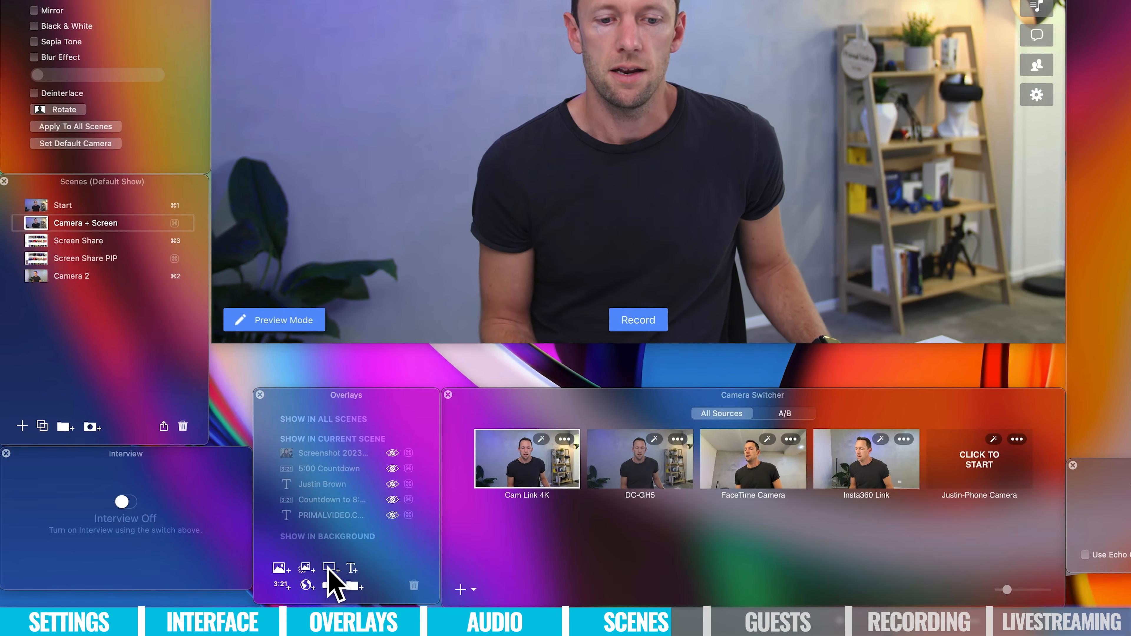
# - Add a screen share overlay to the Camera + Screen scene and set it to show Arc
pyautogui.click(331, 570)
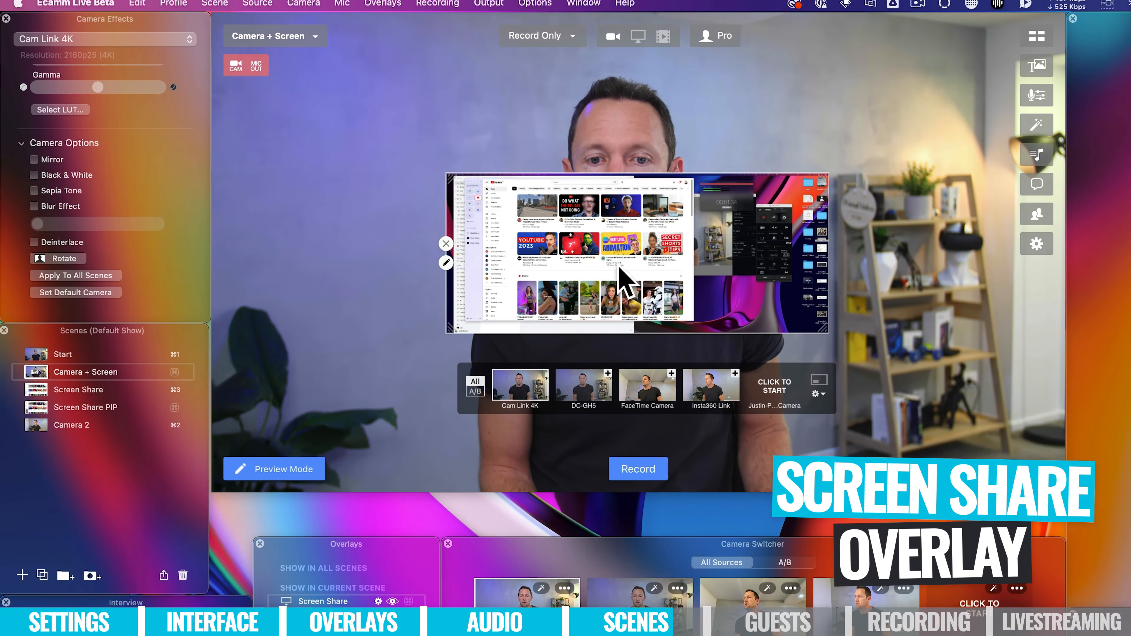
pyautogui.moveTo(619, 267); pyautogui.dragTo(756, 323)
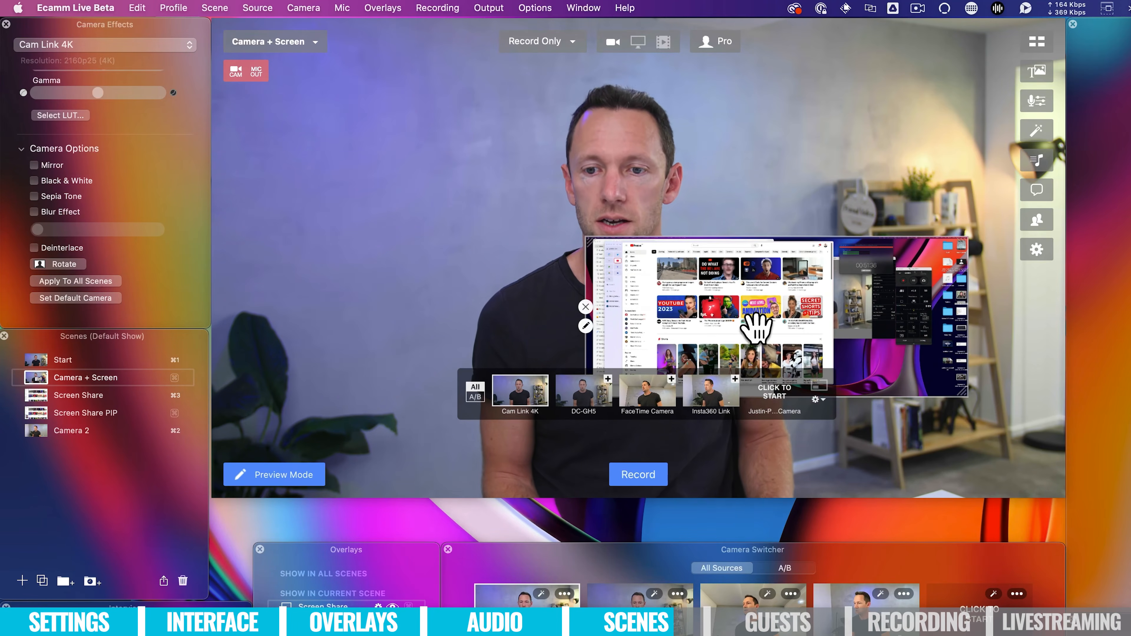
pyautogui.click(586, 326)
pyautogui.click(495, 255)
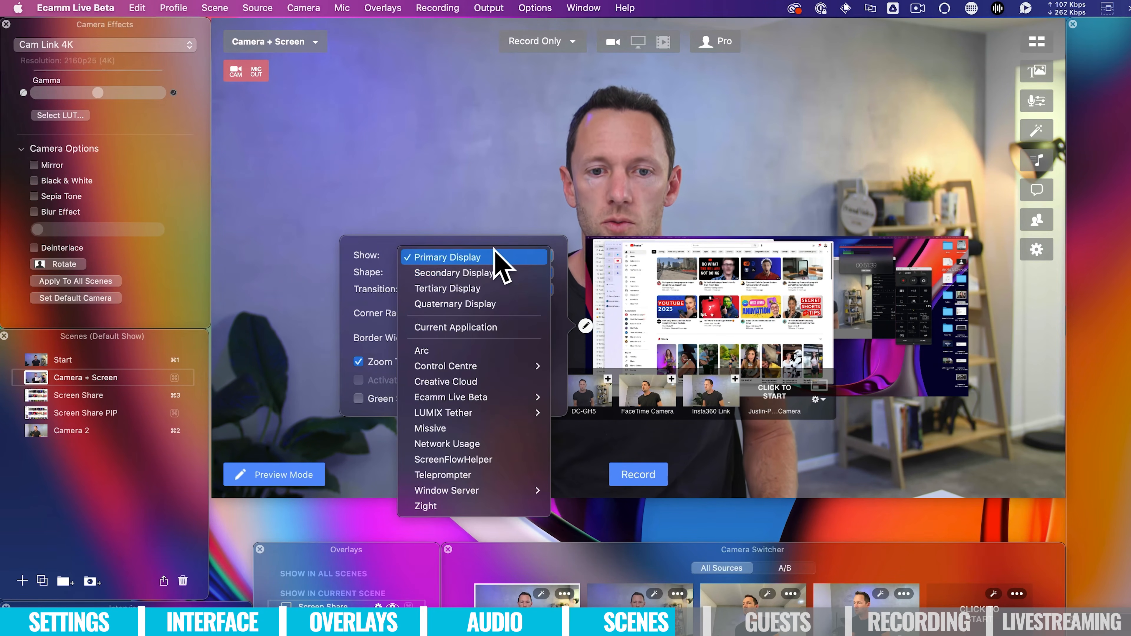
pyautogui.click(499, 350)
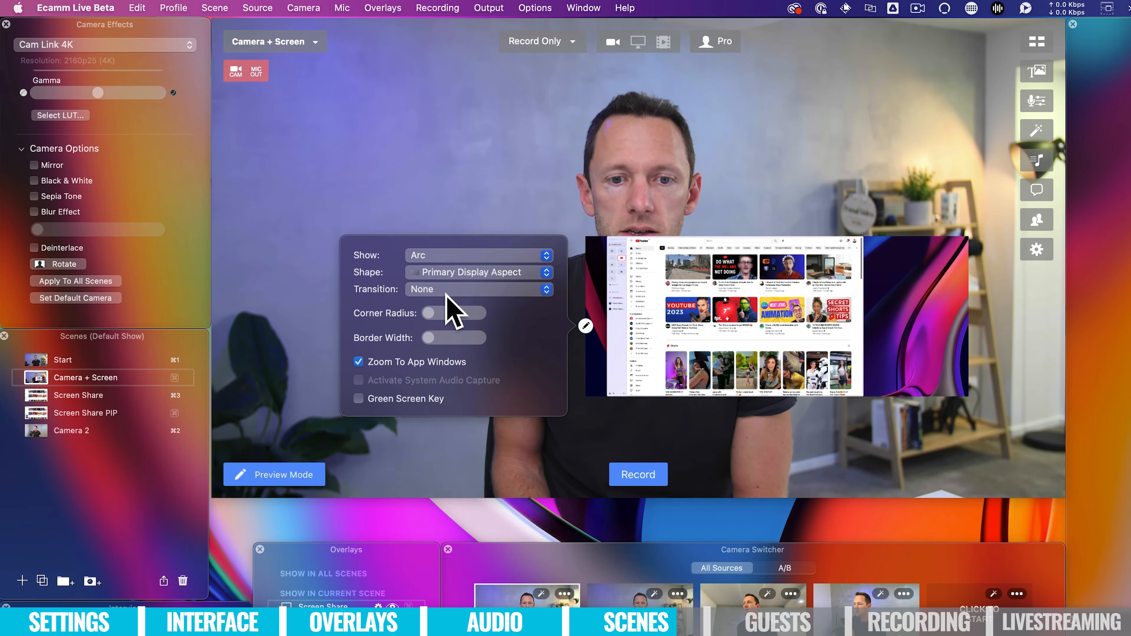
# - Set the screen share overlay's shape to Custom, then place it in the frame's upper-left area cropped to the browser page
pyautogui.click(545, 272)
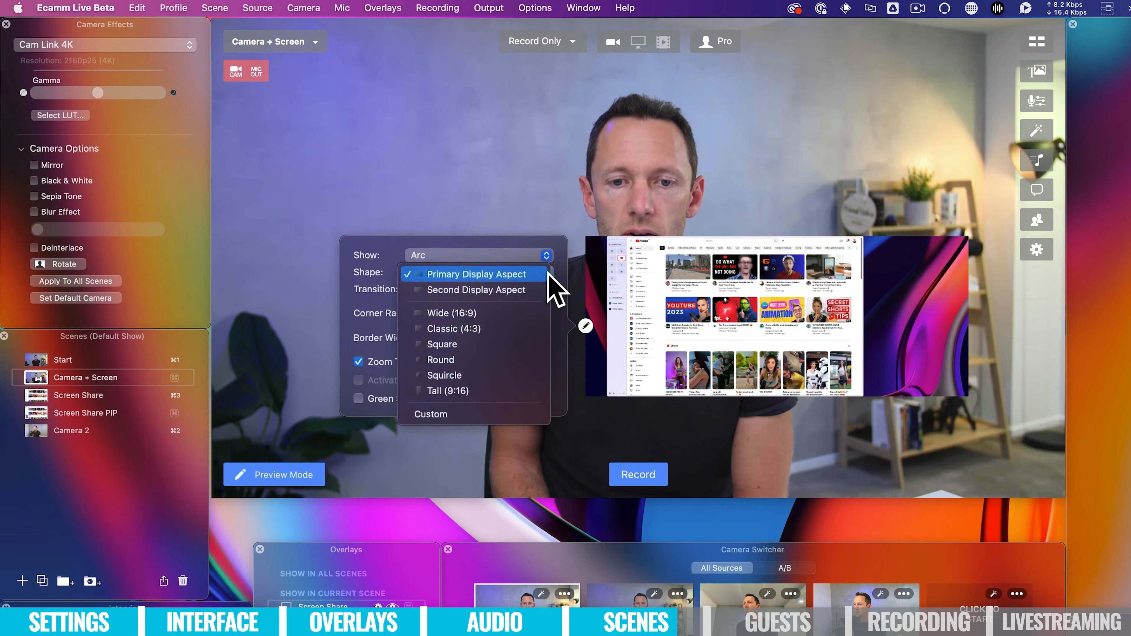
pyautogui.click(484, 414)
pyautogui.moveTo(837, 337); pyautogui.dragTo(492, 151)
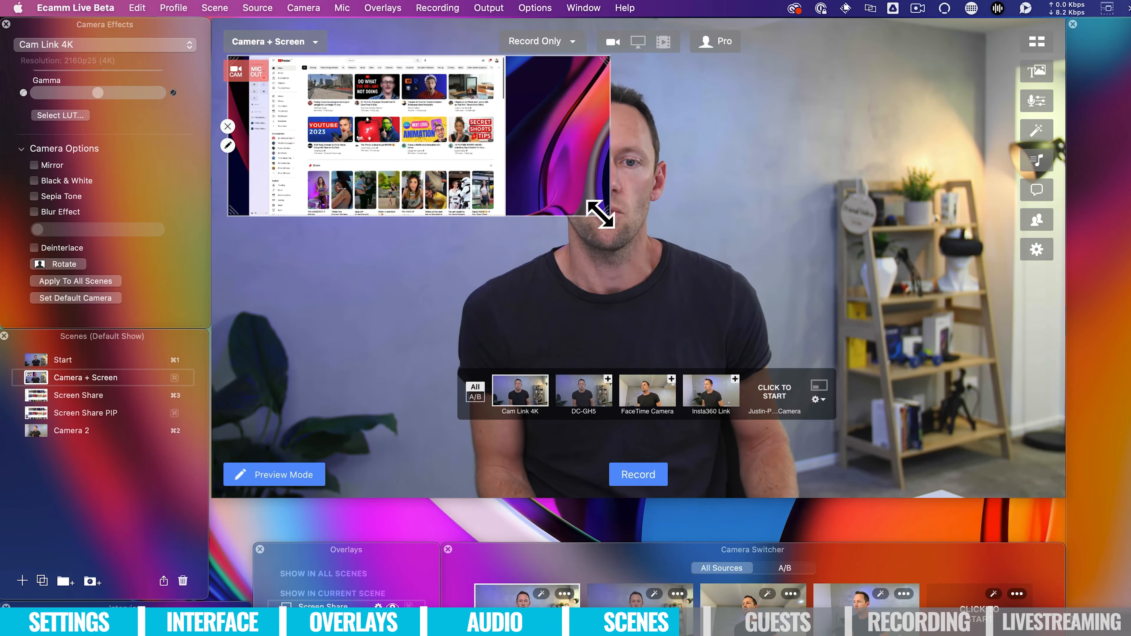
pyautogui.moveTo(601, 213); pyautogui.dragTo(596, 285)
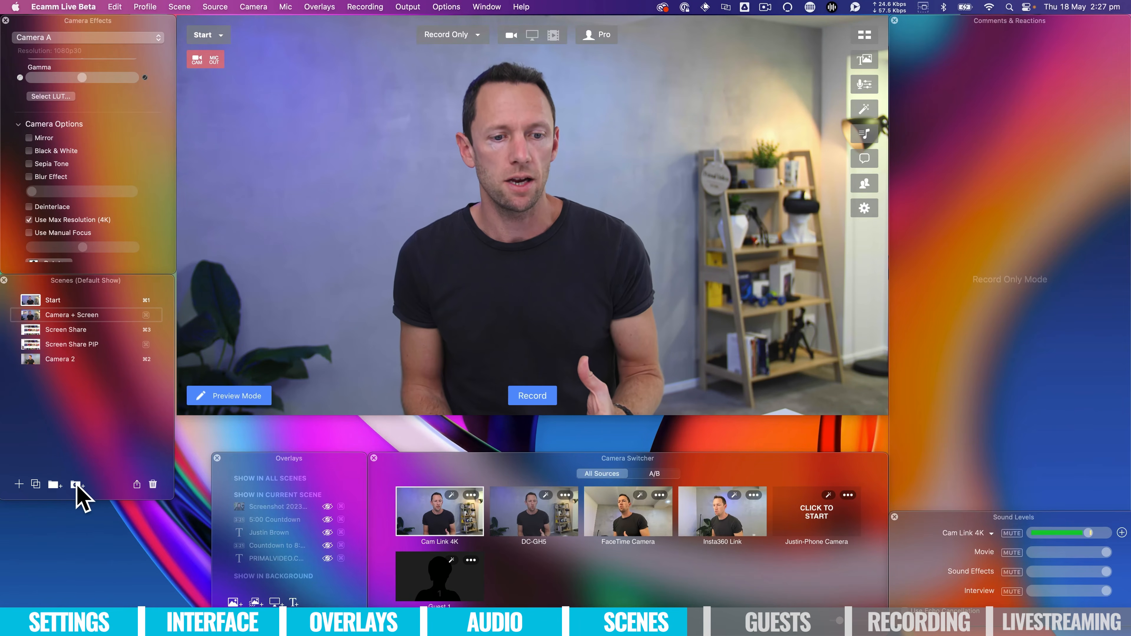
# - Create an automatic scene group containing Camera + Screen and Camera 2, and open its advance and interval settings
pyautogui.click(76, 484)
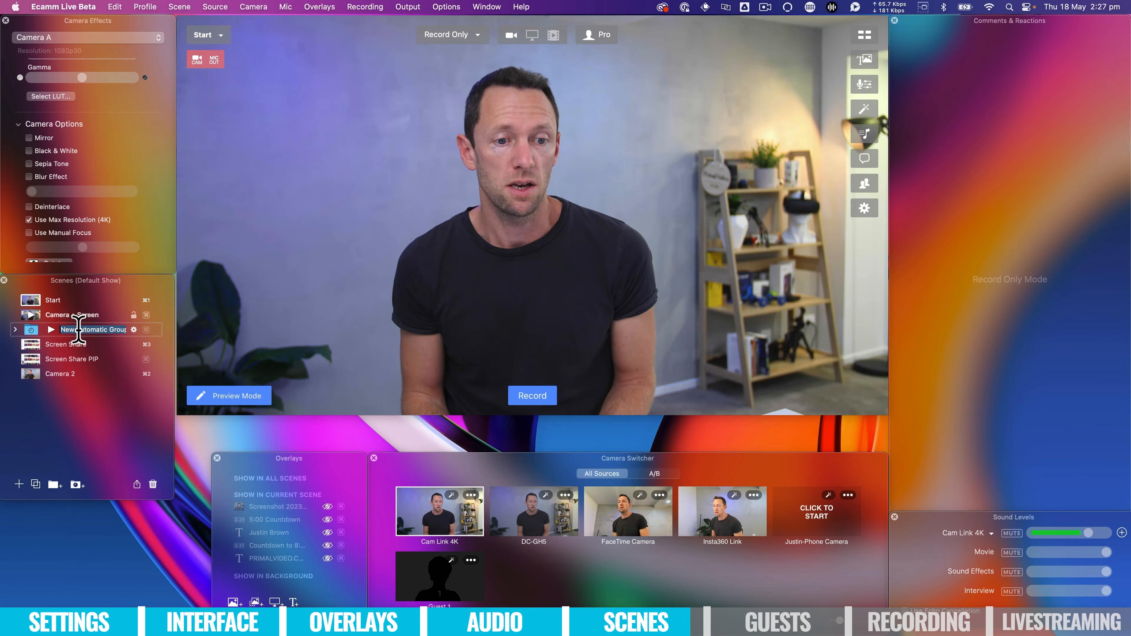
pyautogui.moveTo(54, 373); pyautogui.dragTo(82, 336)
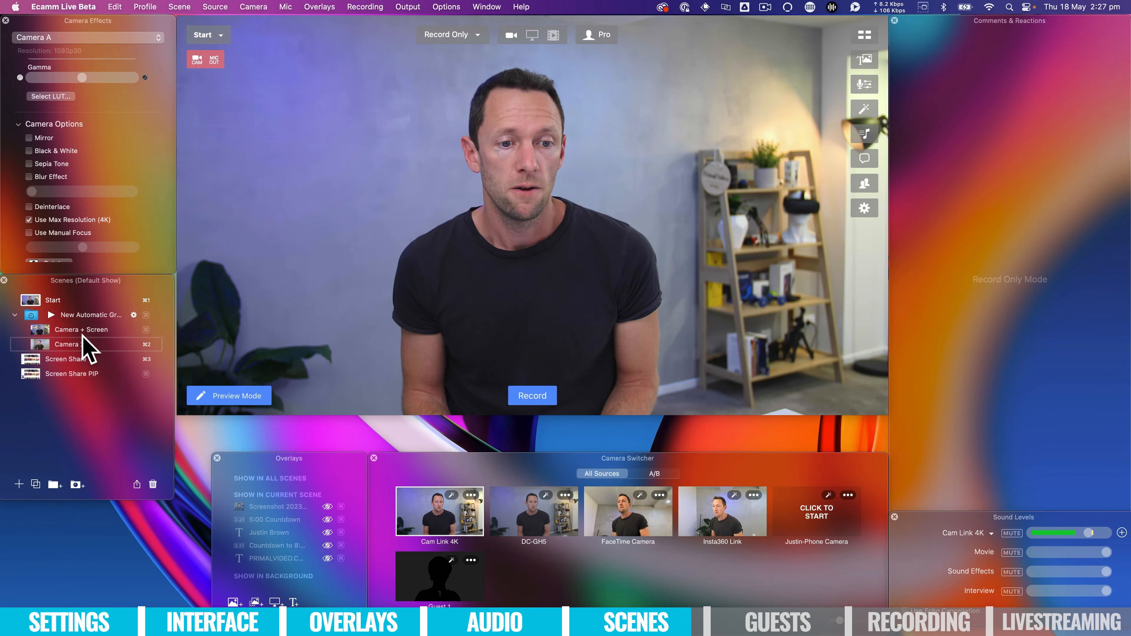
pyautogui.click(135, 315)
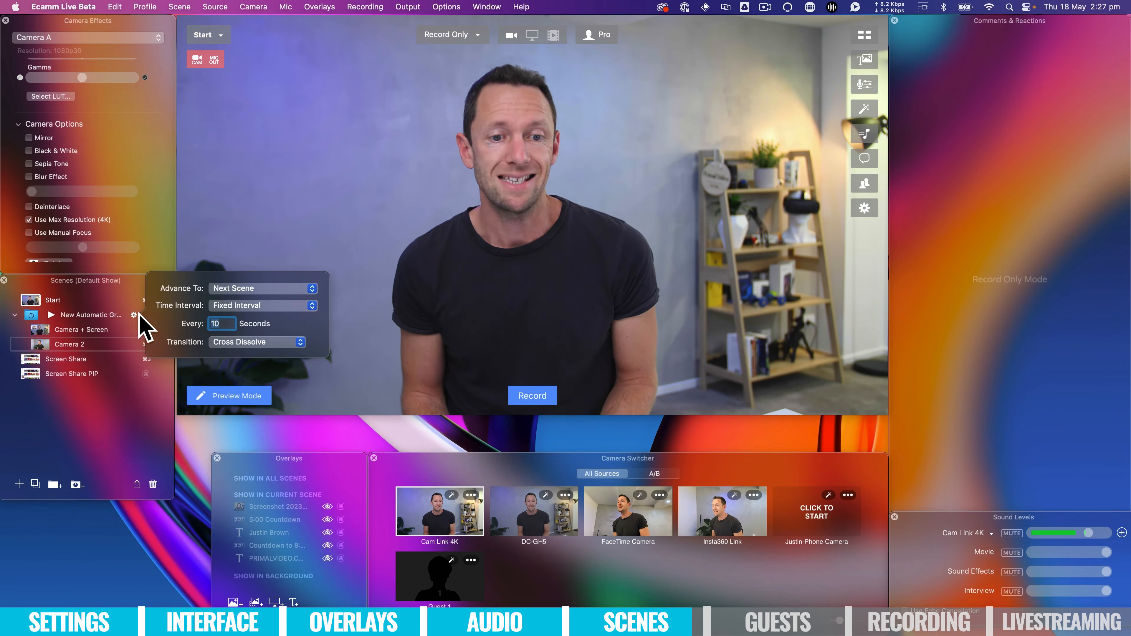
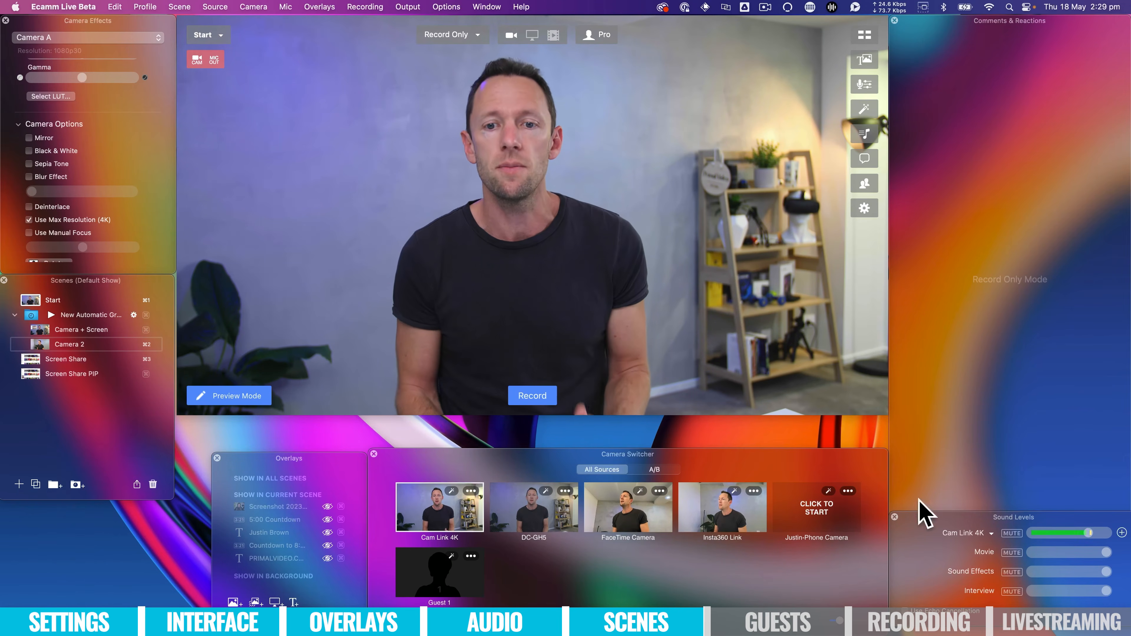
# - Try FaceTime Camera and DC-GH5 as the Start scene's live camera, and return to Cam Link 4K
pyautogui.moveTo(427, 227)
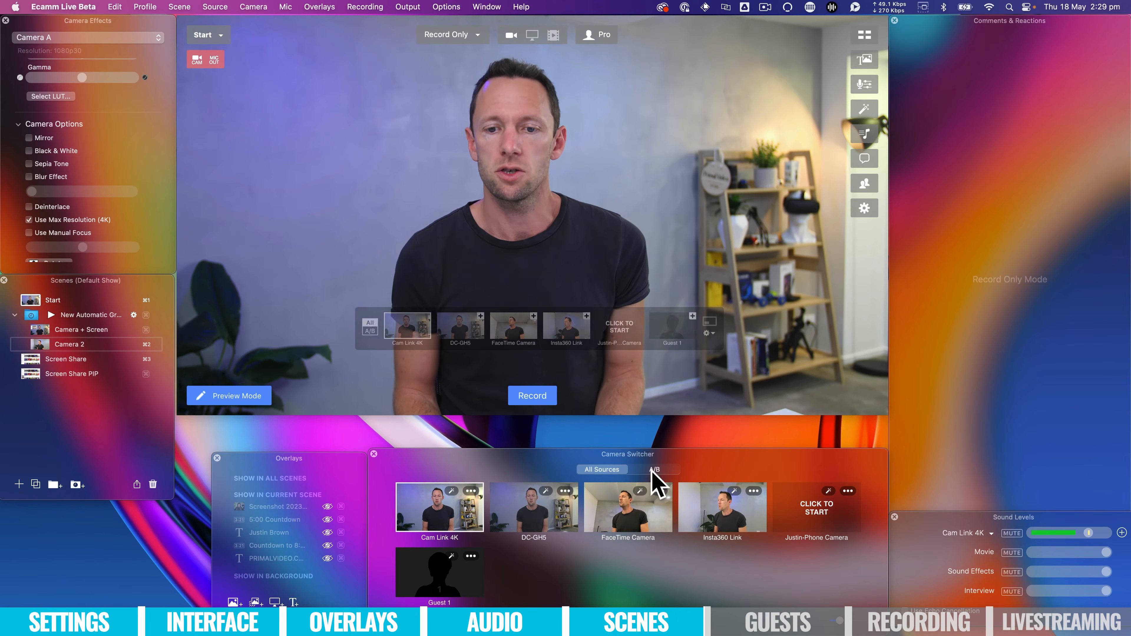
pyautogui.click(643, 530)
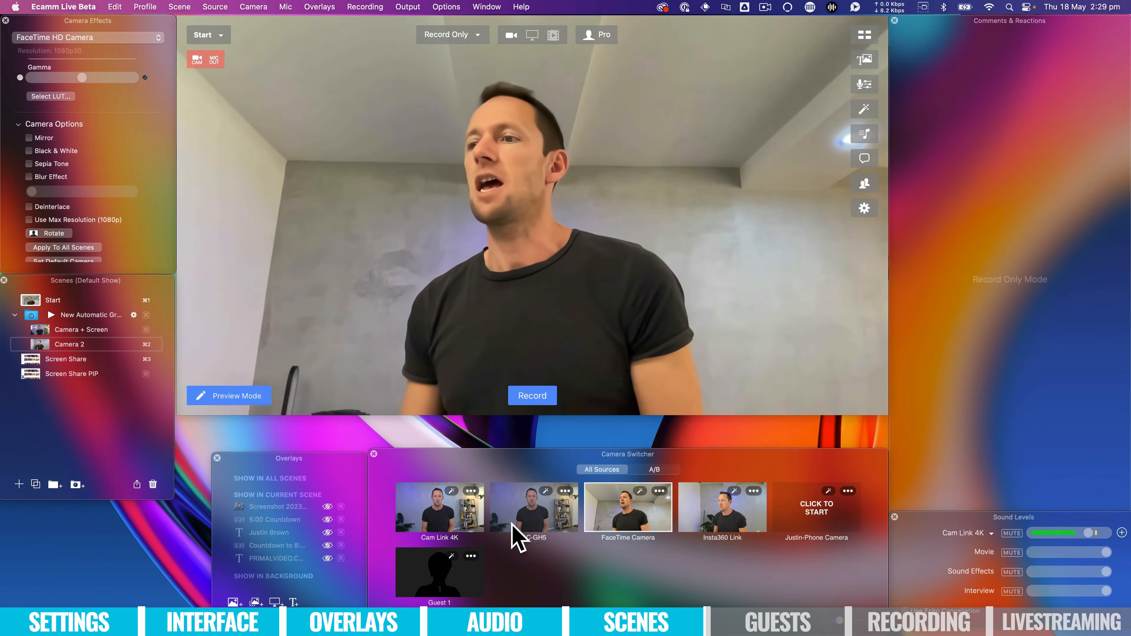
pyautogui.click(518, 539)
pyautogui.click(443, 525)
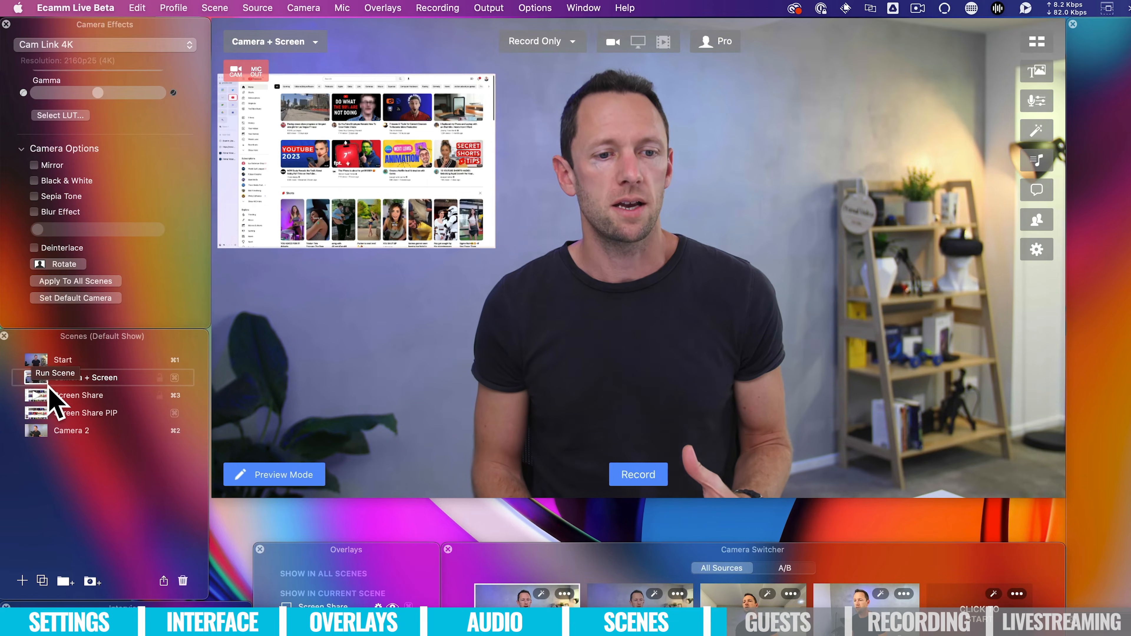
# - Turn on Interview mode with the Start scene running, and add the Guest 1 placeholder beside Cam Link 4K
pyautogui.moveTo(46, 391); pyautogui.dragTo(38, 370)
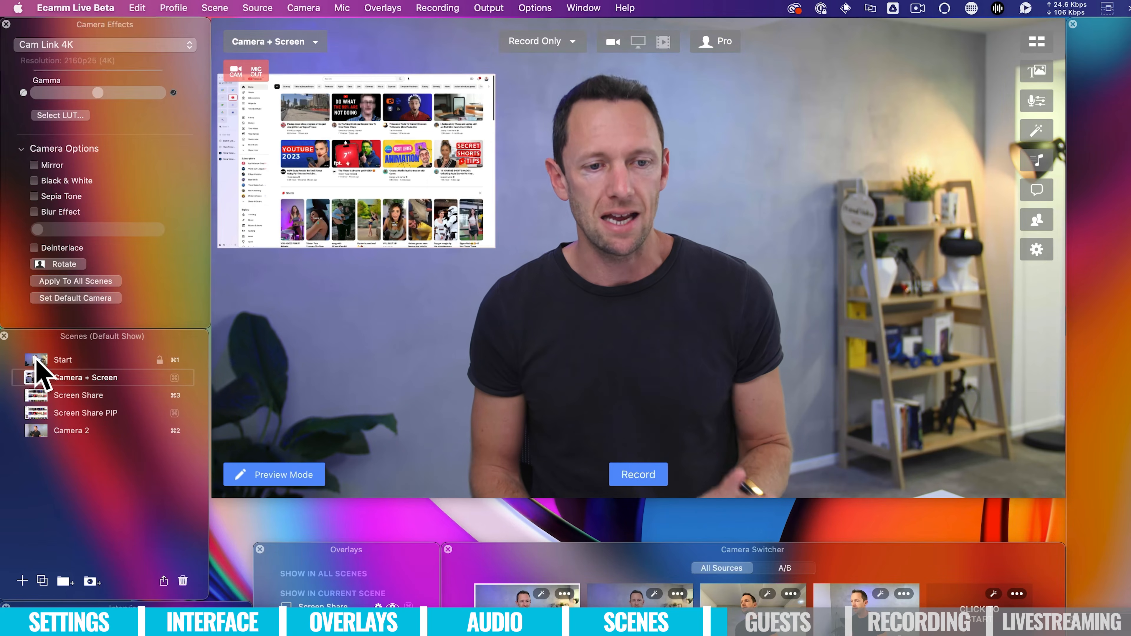
pyautogui.click(35, 360)
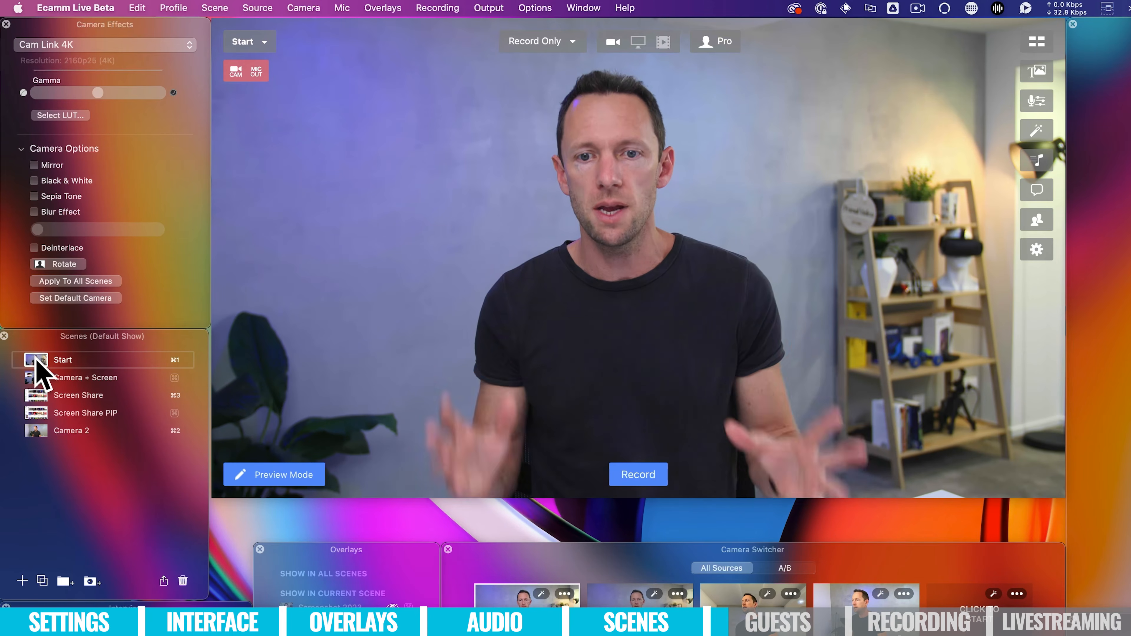
pyautogui.moveTo(617, 252)
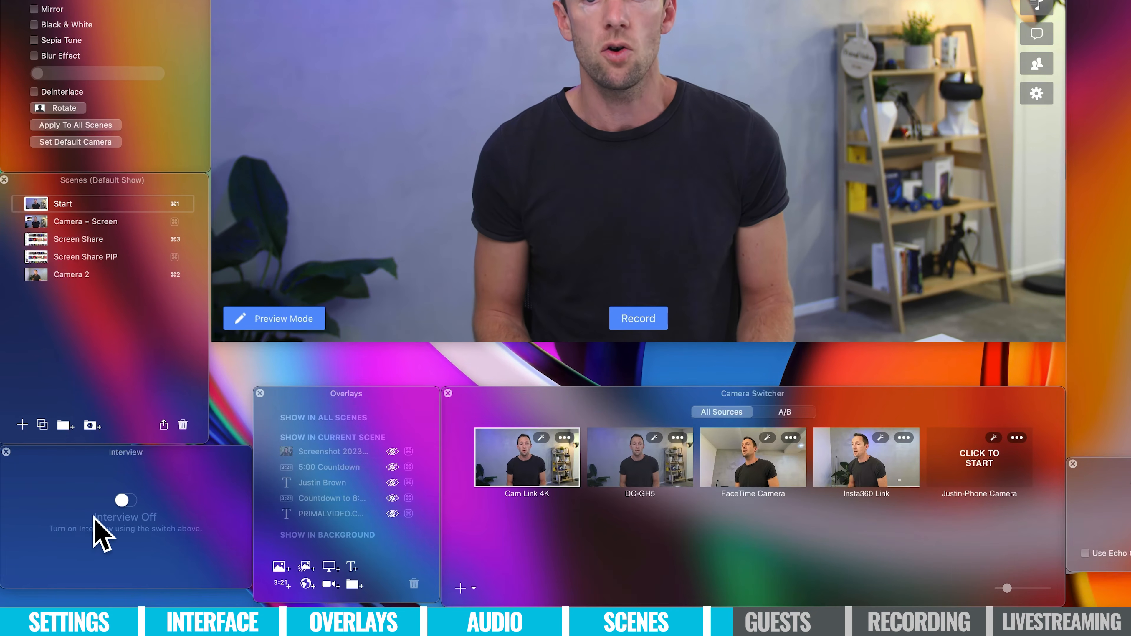
pyautogui.click(126, 500)
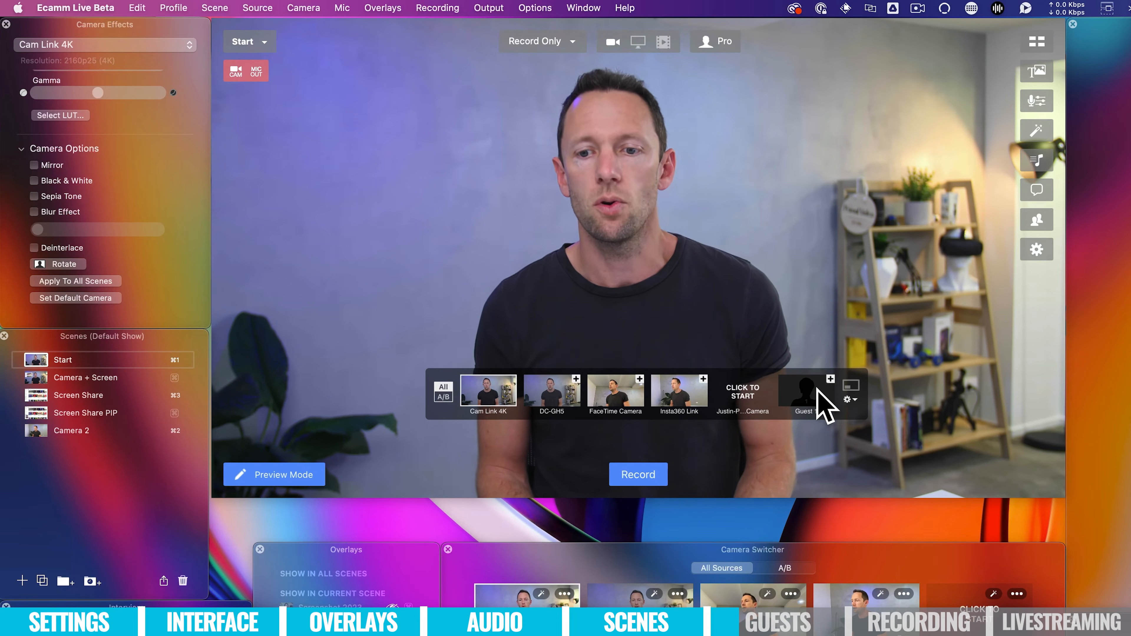
pyautogui.click(830, 379)
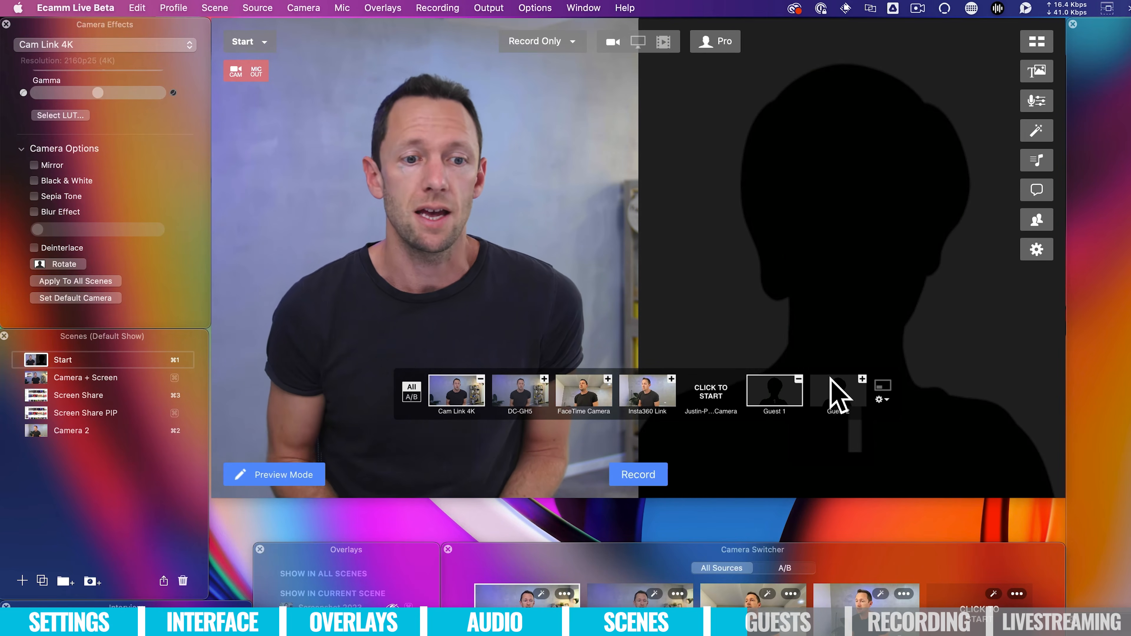
# - Add a camera overlay to the Screen Share PIP scene and set its video source to Guest 1
pyautogui.click(41, 416)
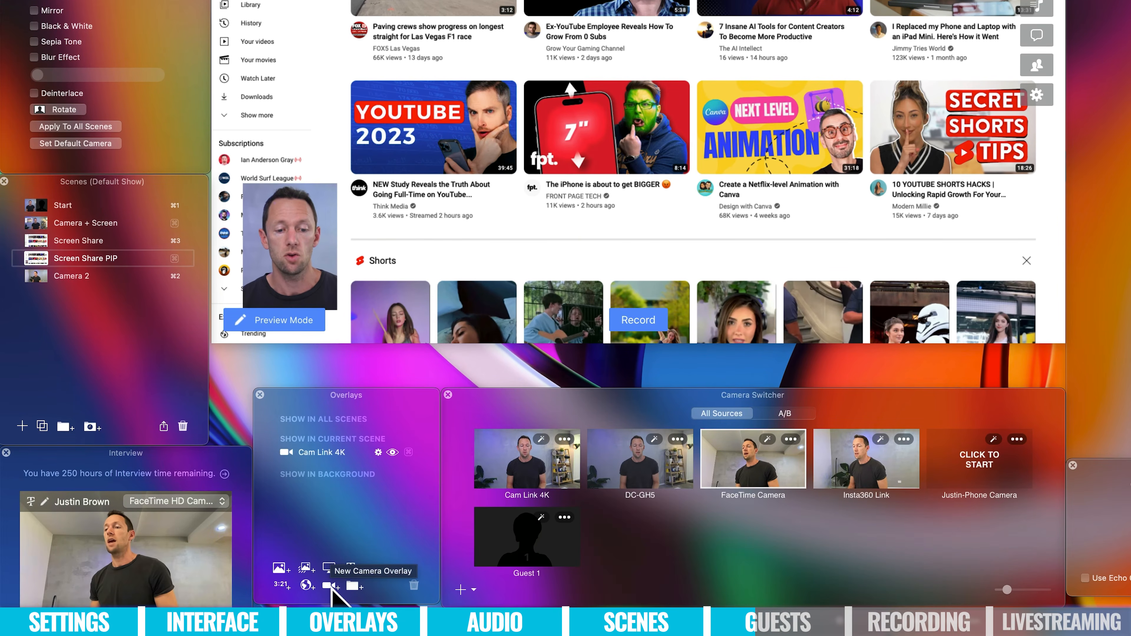
pyautogui.click(332, 587)
pyautogui.moveTo(574, 141); pyautogui.dragTo(885, 202)
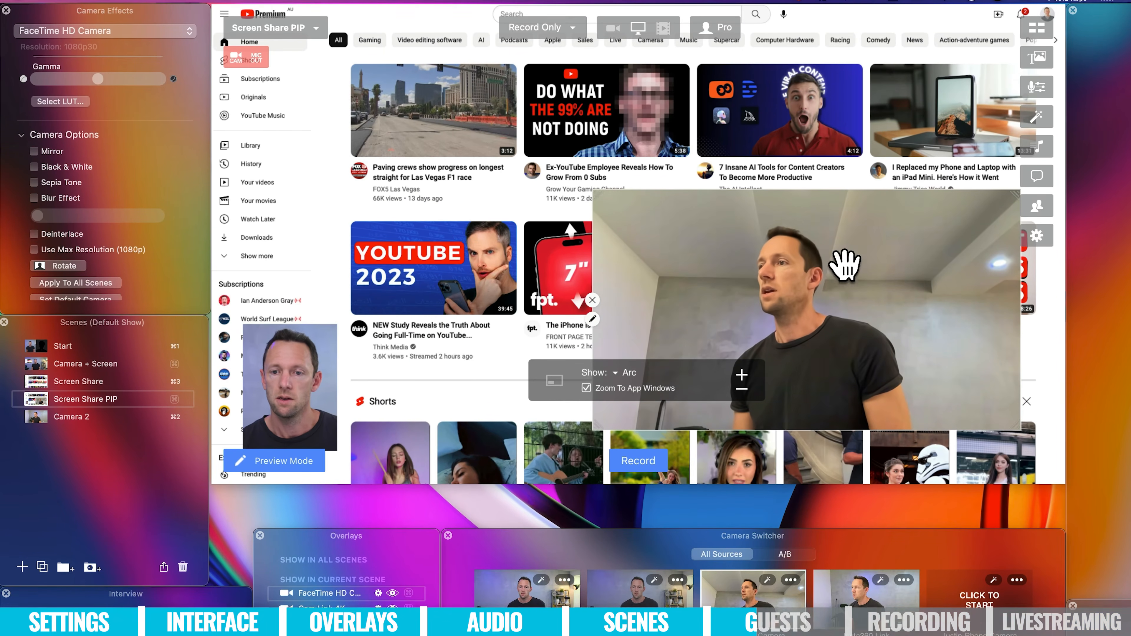
pyautogui.click(593, 334)
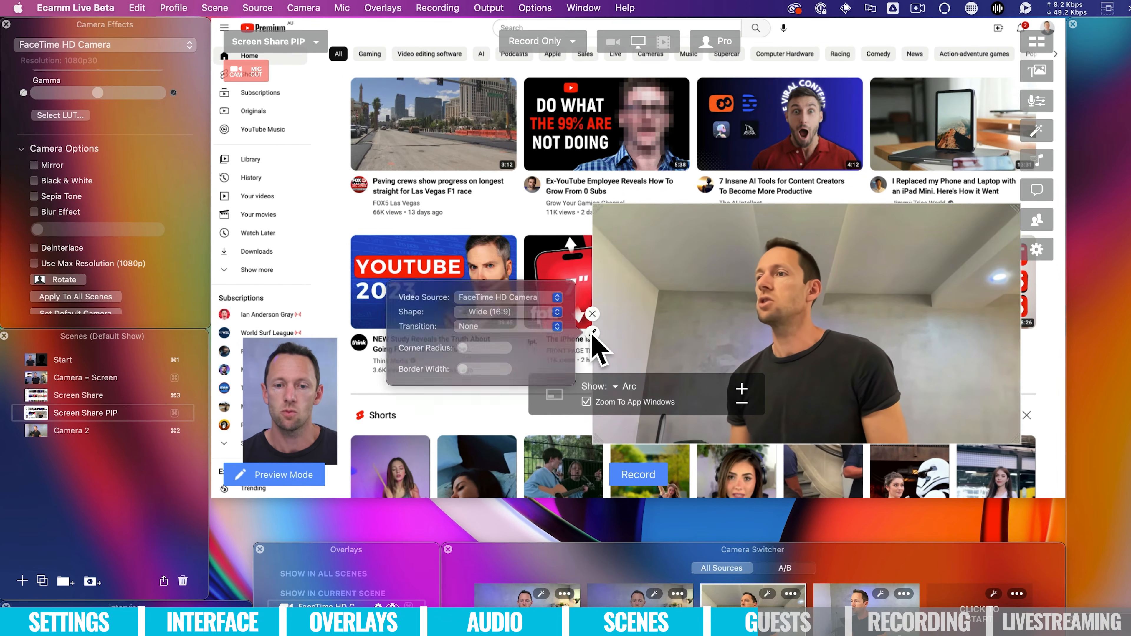
pyautogui.click(552, 291)
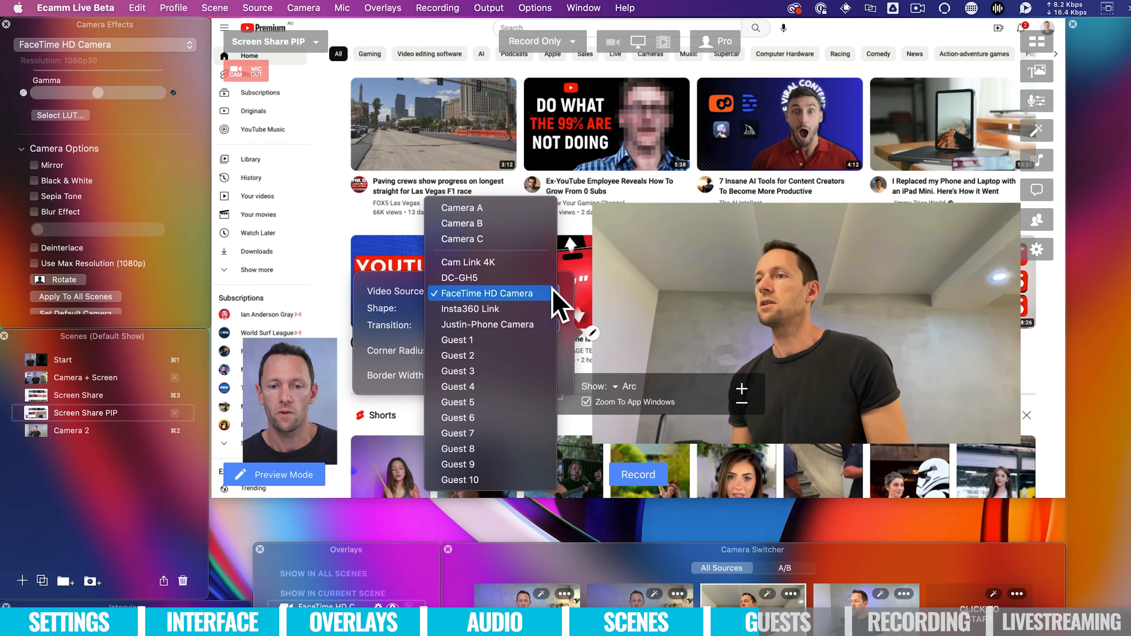
pyautogui.click(534, 340)
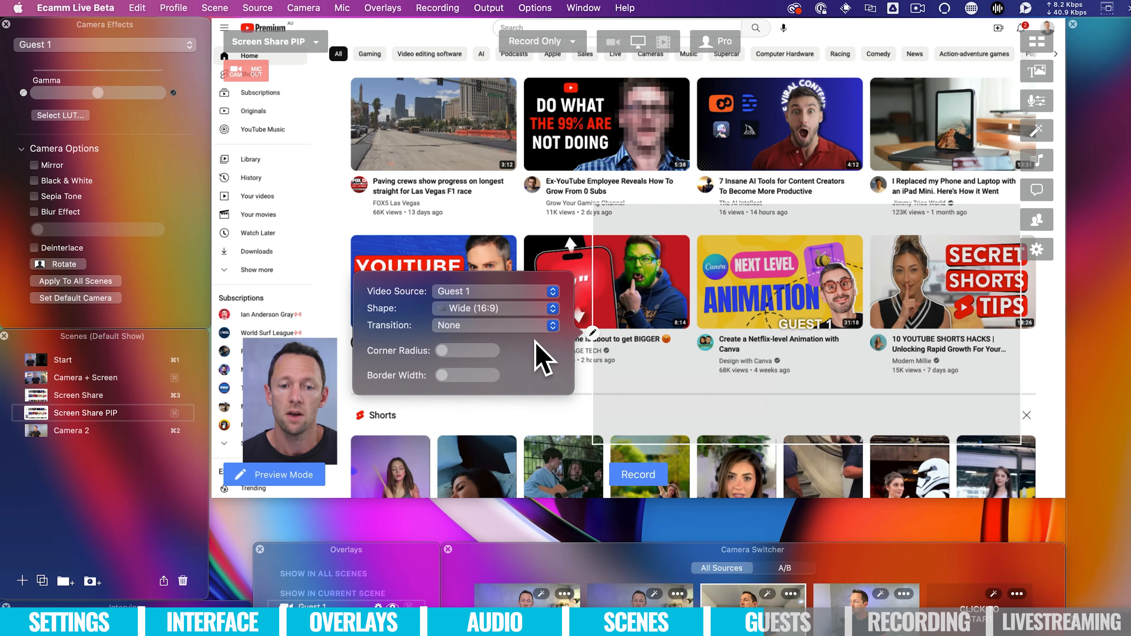
# - Shrink the Guest 1 overlay to the presenter overlay's width and place it directly above that overlay
pyautogui.moveTo(889, 328); pyautogui.dragTo(882, 305)
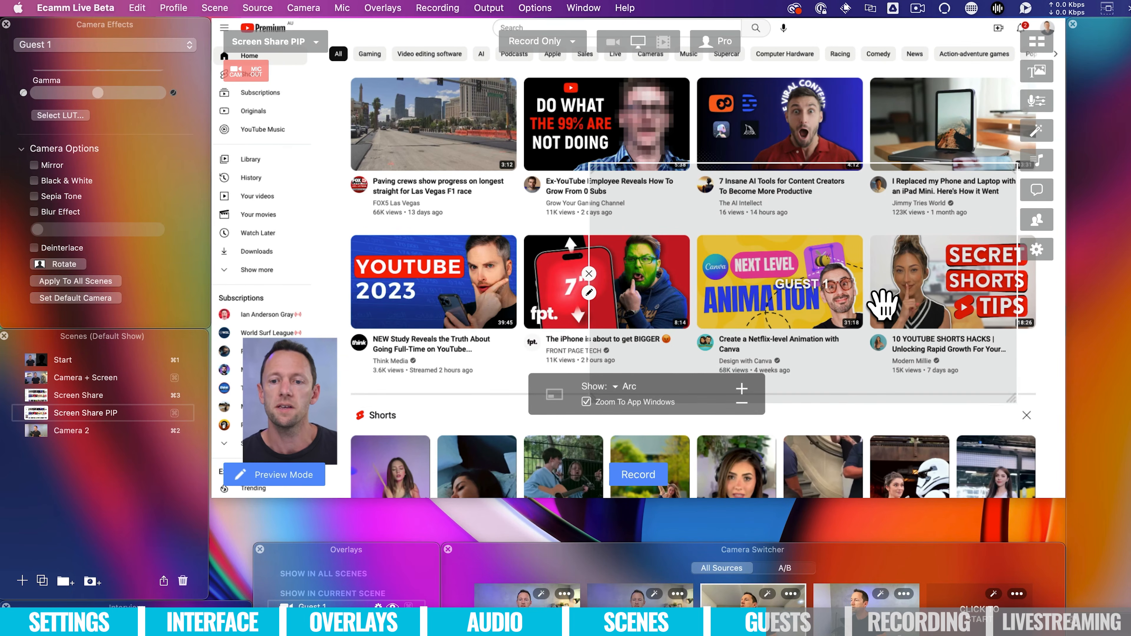
pyautogui.moveTo(1010, 396); pyautogui.dragTo(942, 303)
pyautogui.moveTo(940, 210); pyautogui.dragTo(397, 272)
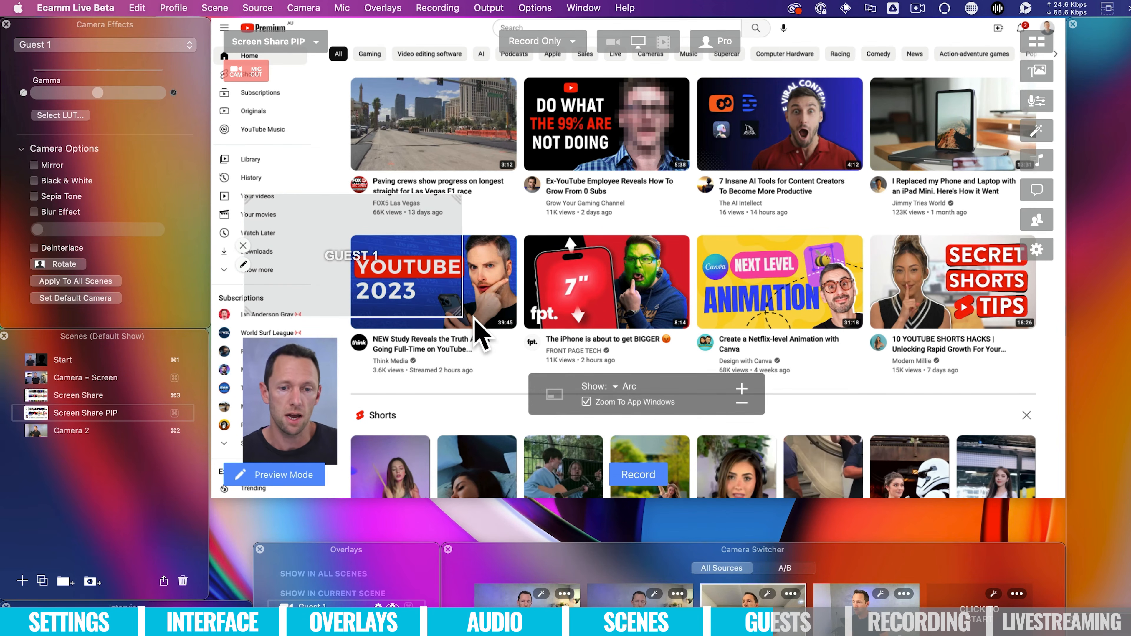
pyautogui.moveTo(459, 315); pyautogui.dragTo(335, 313)
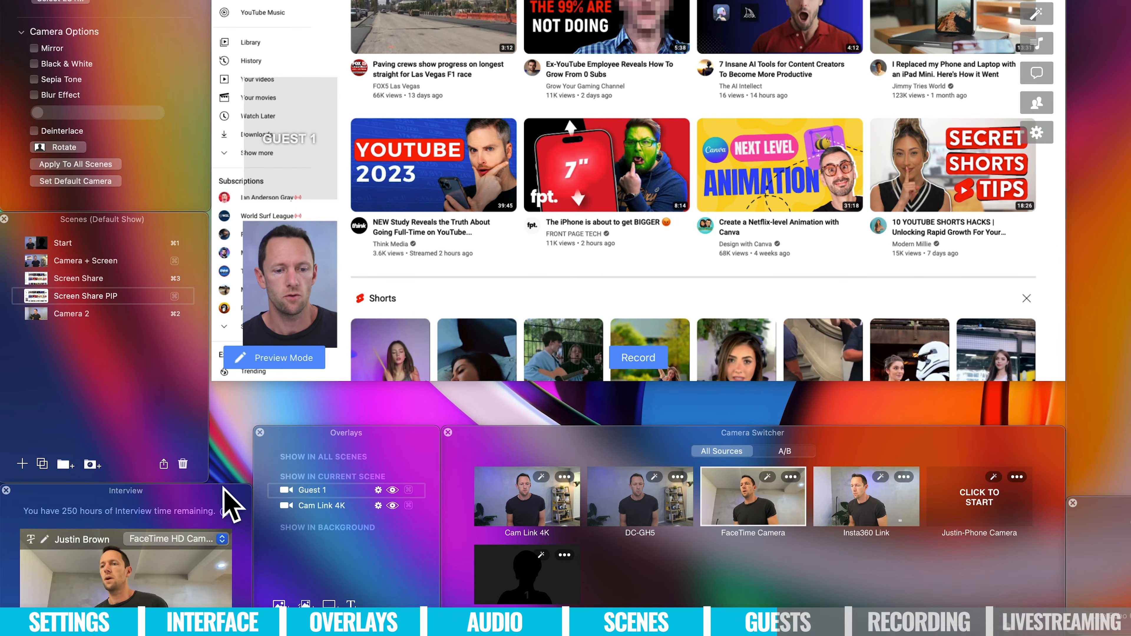
# - Move the Interview window up over the scene list, and remove the Guest 1 placeholder from the Start scene
pyautogui.moveTo(224, 487); pyautogui.dragTo(244, 279)
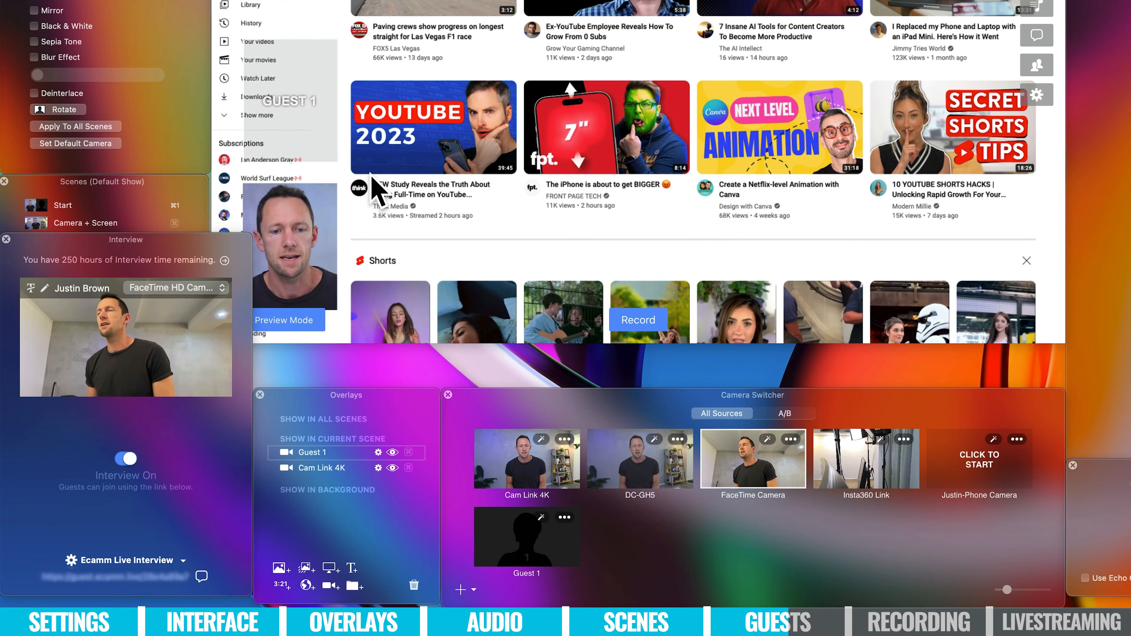
pyautogui.click(36, 207)
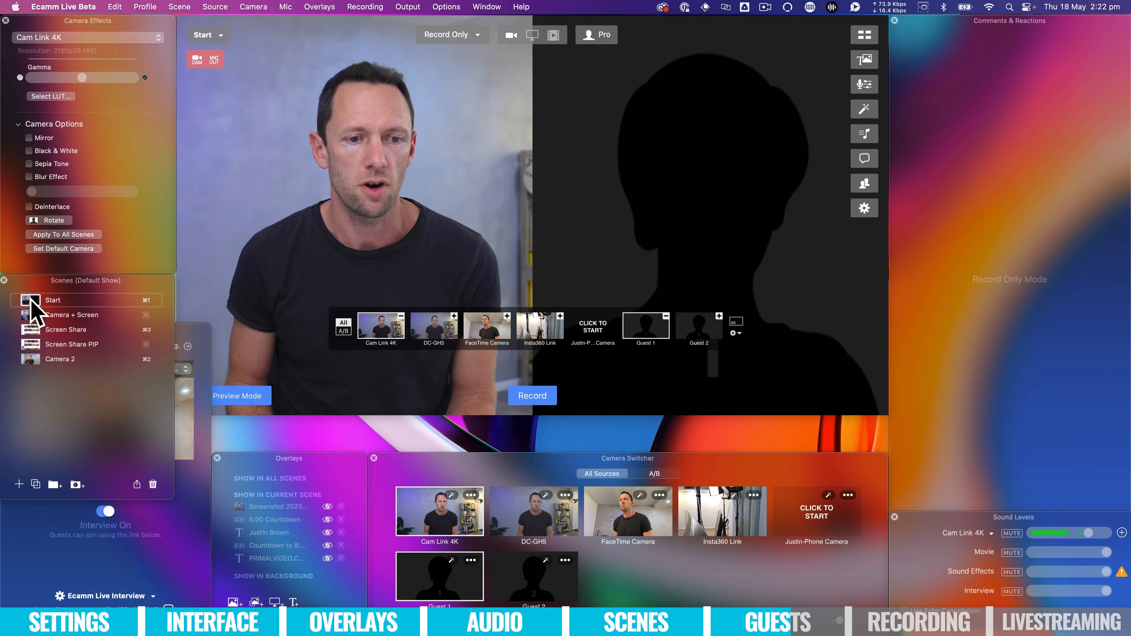
pyautogui.click(666, 315)
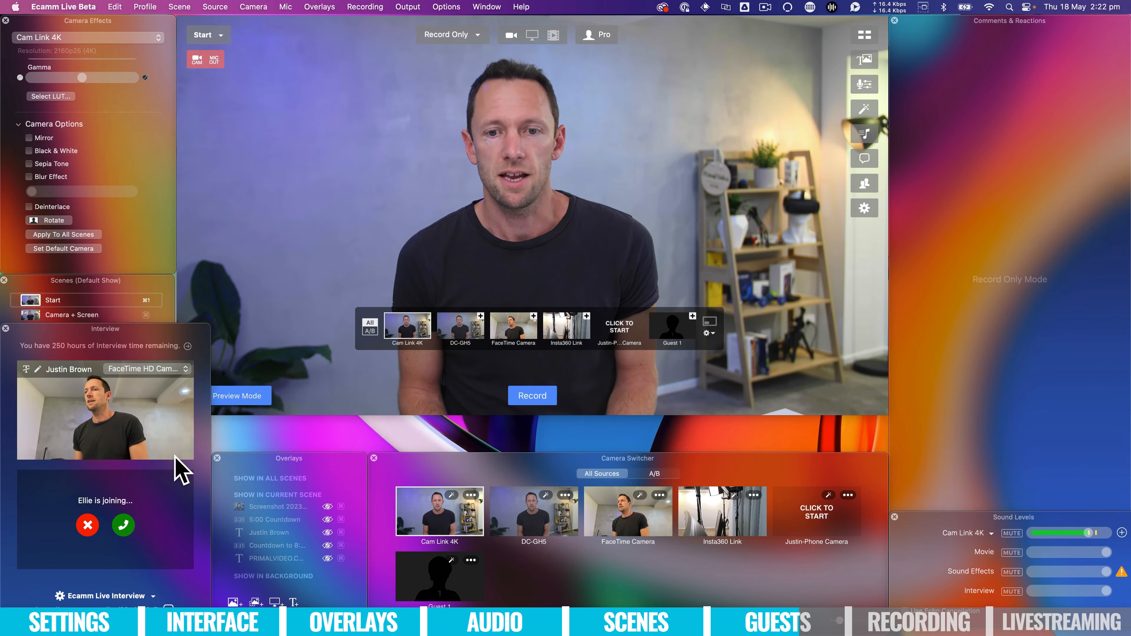
# - Admit the joining guest to the interview and show their camera in split view with Cam Link 4K
pyautogui.click(129, 526)
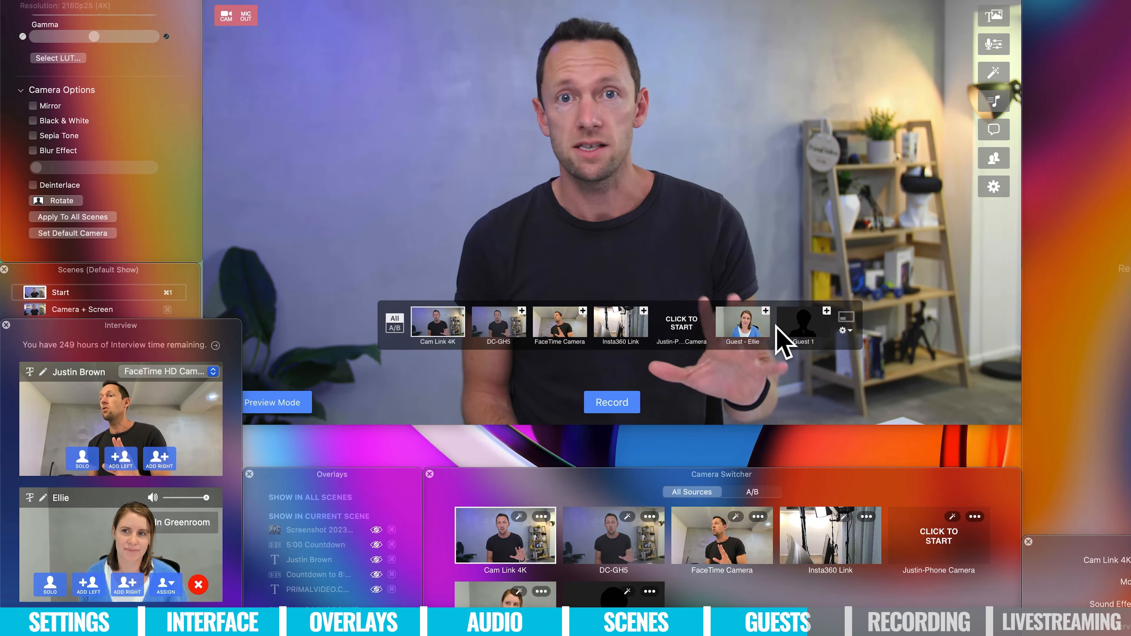
pyautogui.click(749, 317)
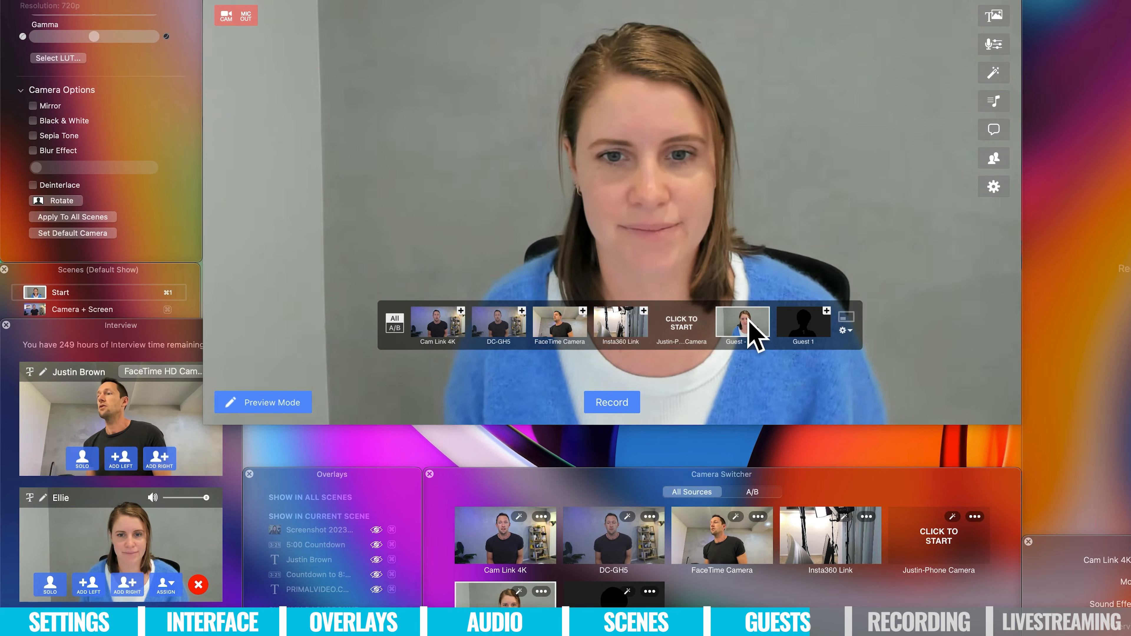
pyautogui.click(461, 312)
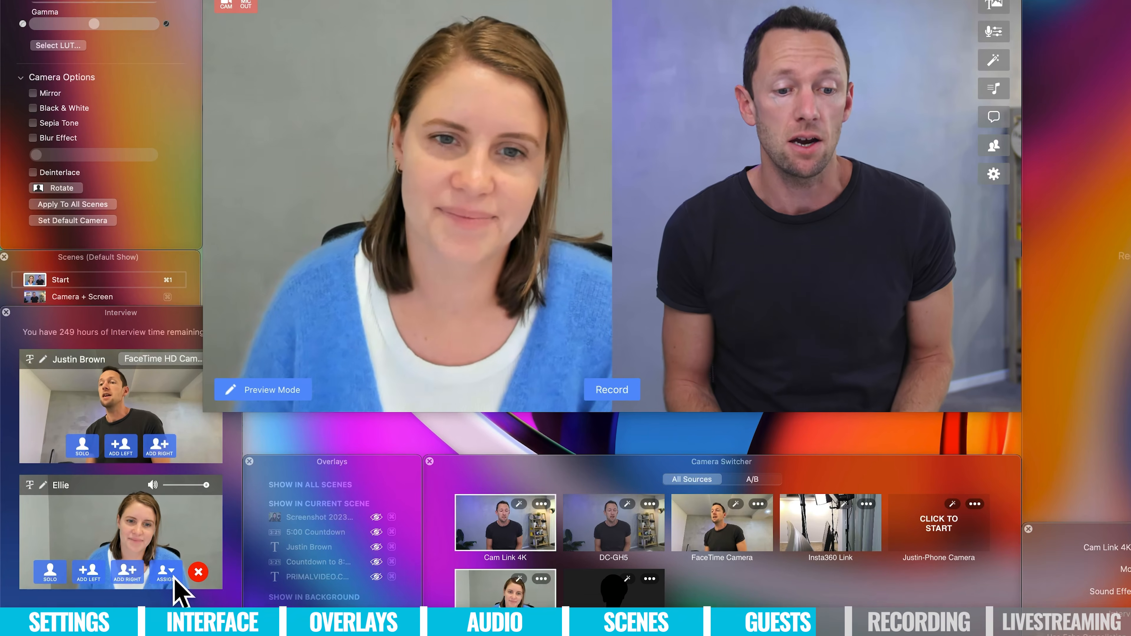
# - Assign the connected interview guest to the Guest 1 placeholder
pyautogui.click(173, 577)
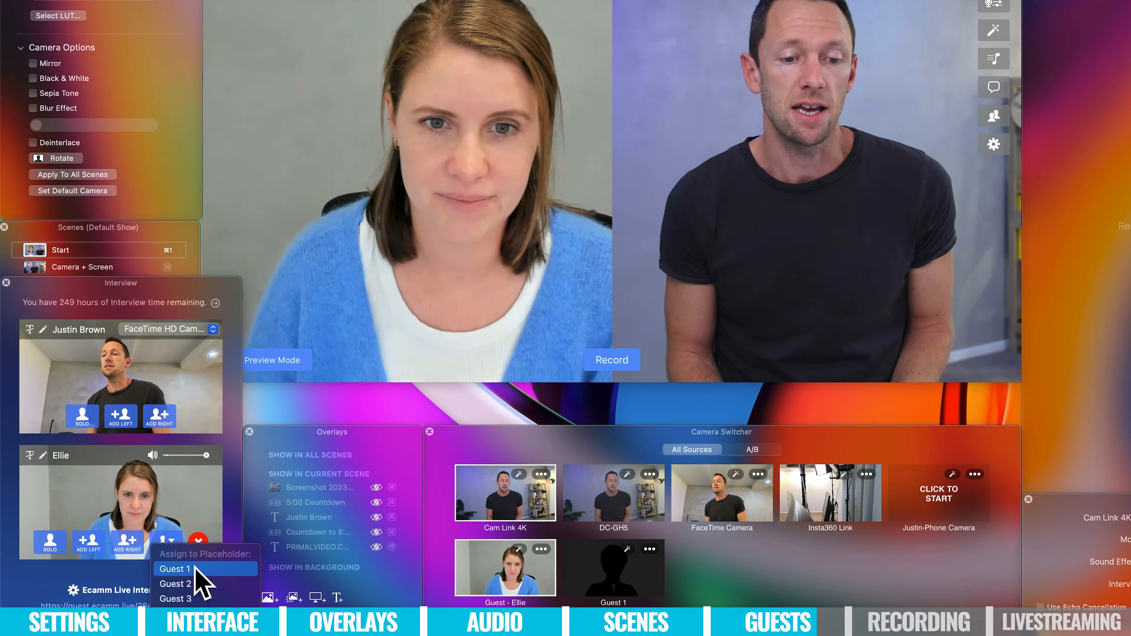
pyautogui.click(194, 568)
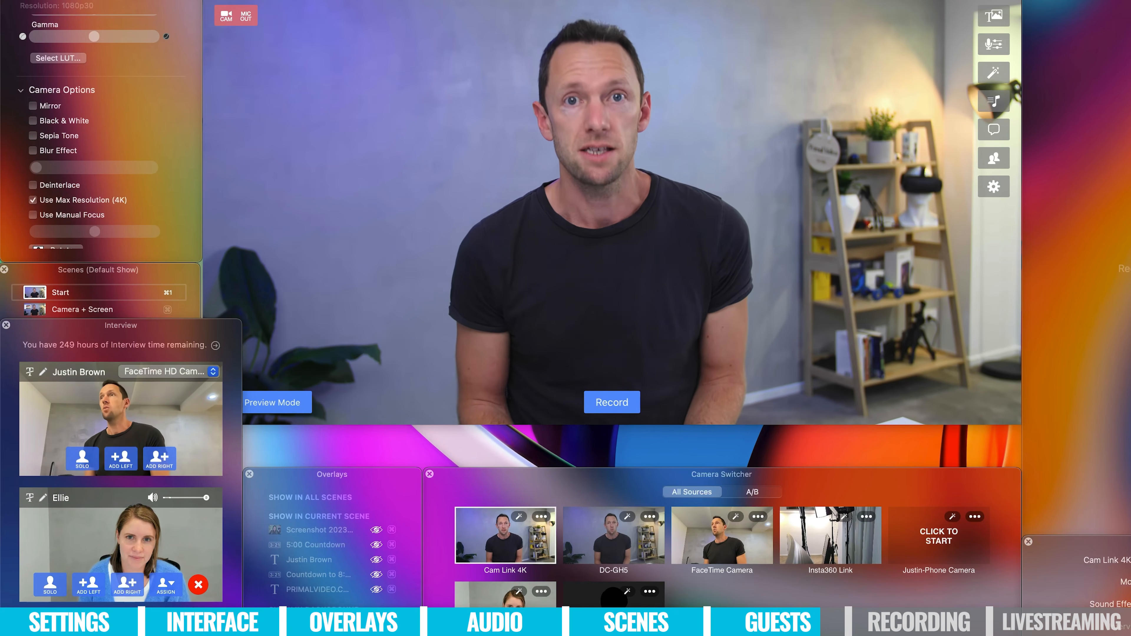
# - Switch to the Screen Share PIP scene, then narrow the guest's camera overlay and reposition it above the presenter's overlay
pyautogui.click(119, 266)
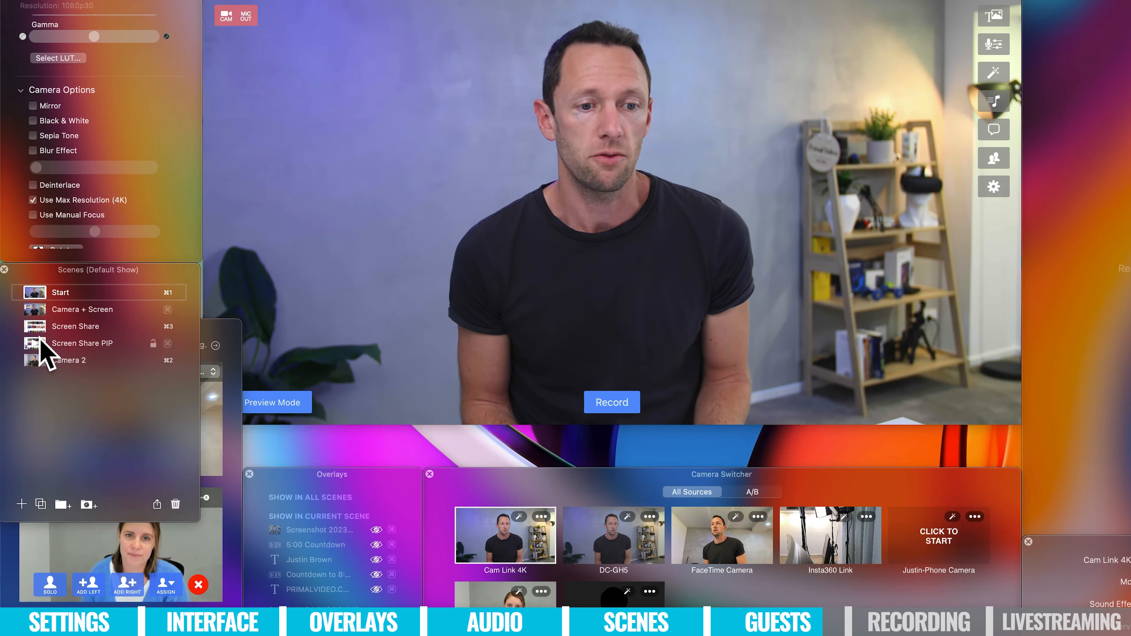
pyautogui.click(32, 345)
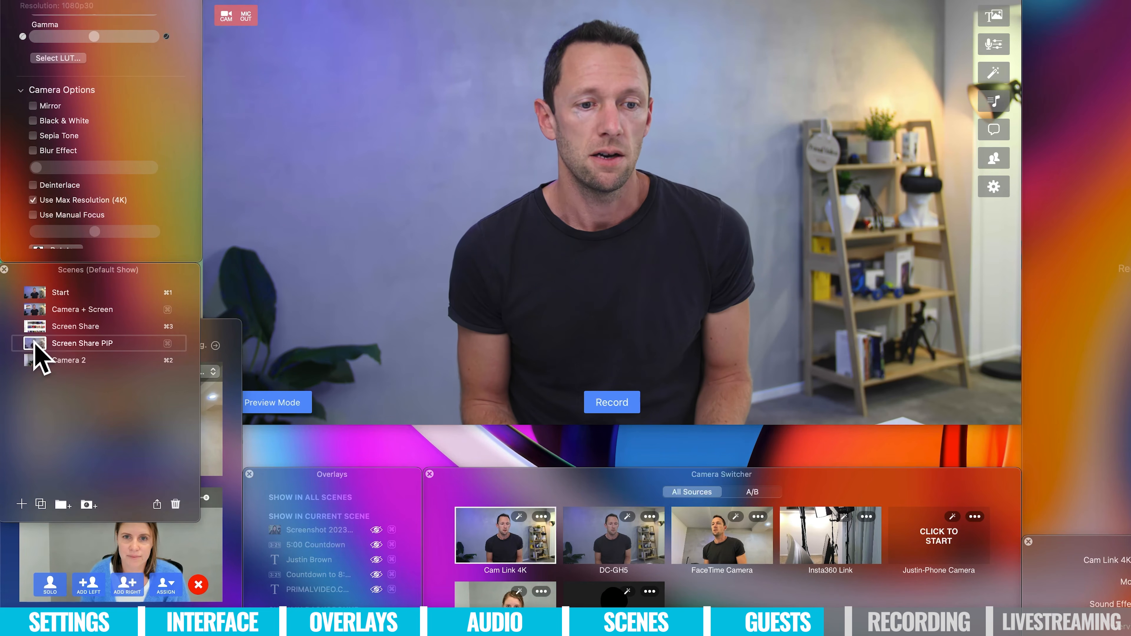
pyautogui.moveTo(316, 243); pyautogui.dragTo(417, 284)
pyautogui.moveTo(417, 324); pyautogui.dragTo(377, 325)
pyautogui.moveTo(234, 300); pyautogui.dragTo(267, 275)
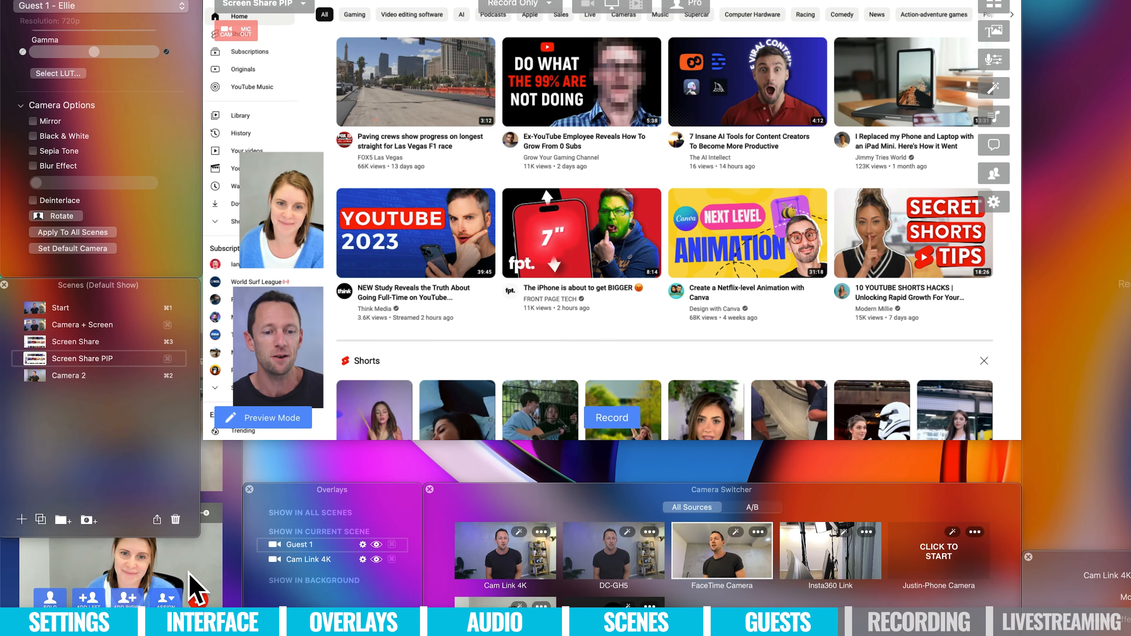
# - Disconnect the guest from the interview
pyautogui.click(191, 592)
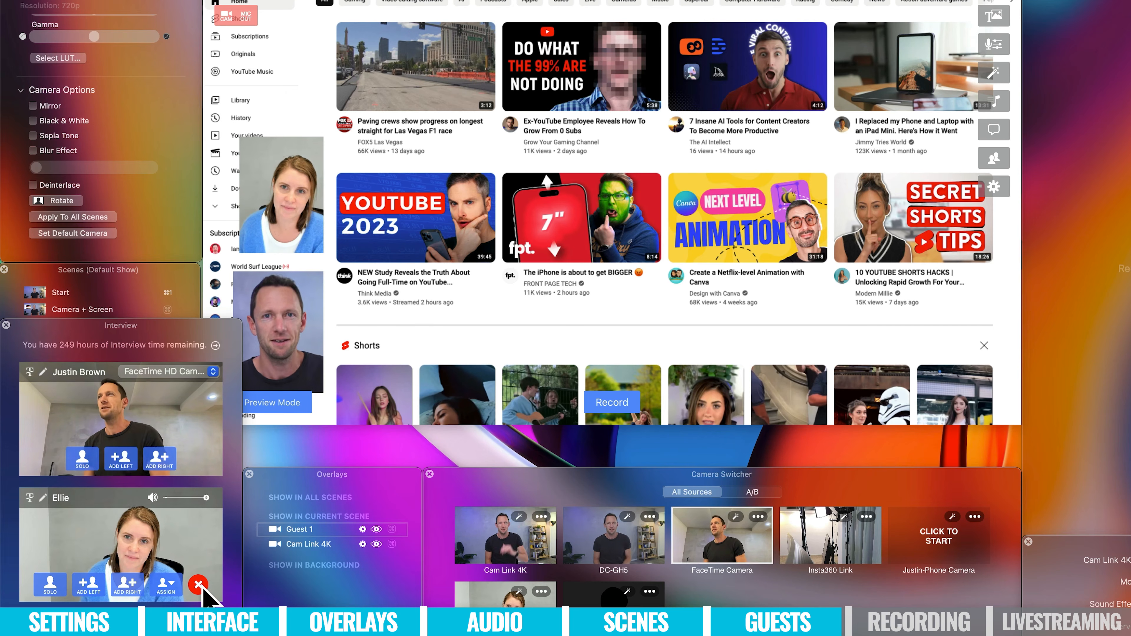
pyautogui.click(198, 585)
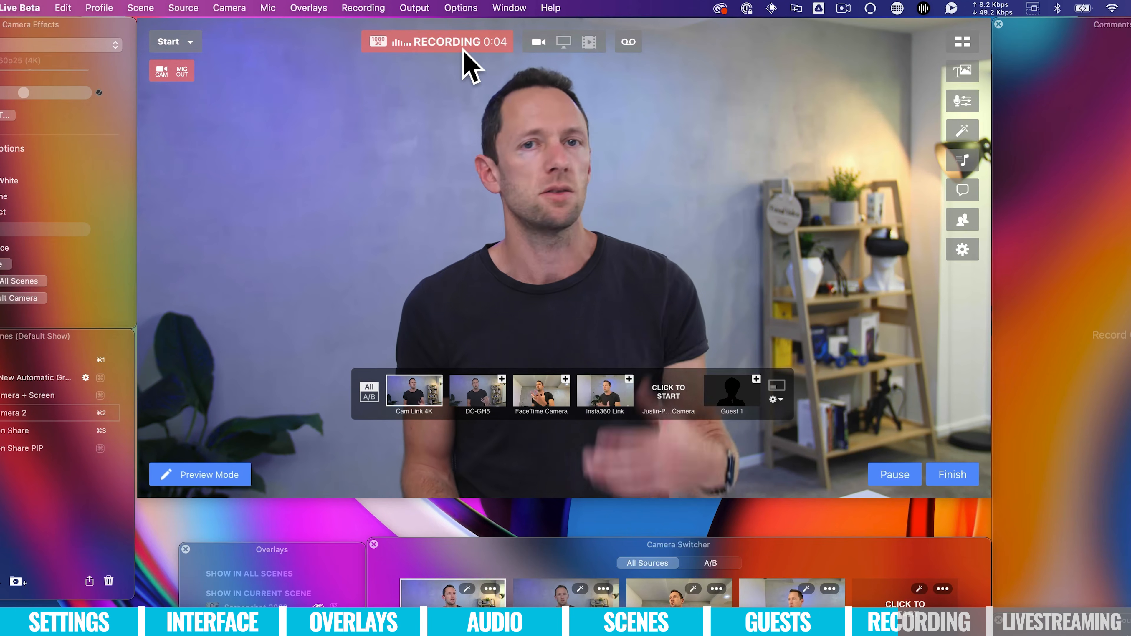
# - Finish the running recording and show the saved recording file
pyautogui.click(953, 474)
pyautogui.click(961, 476)
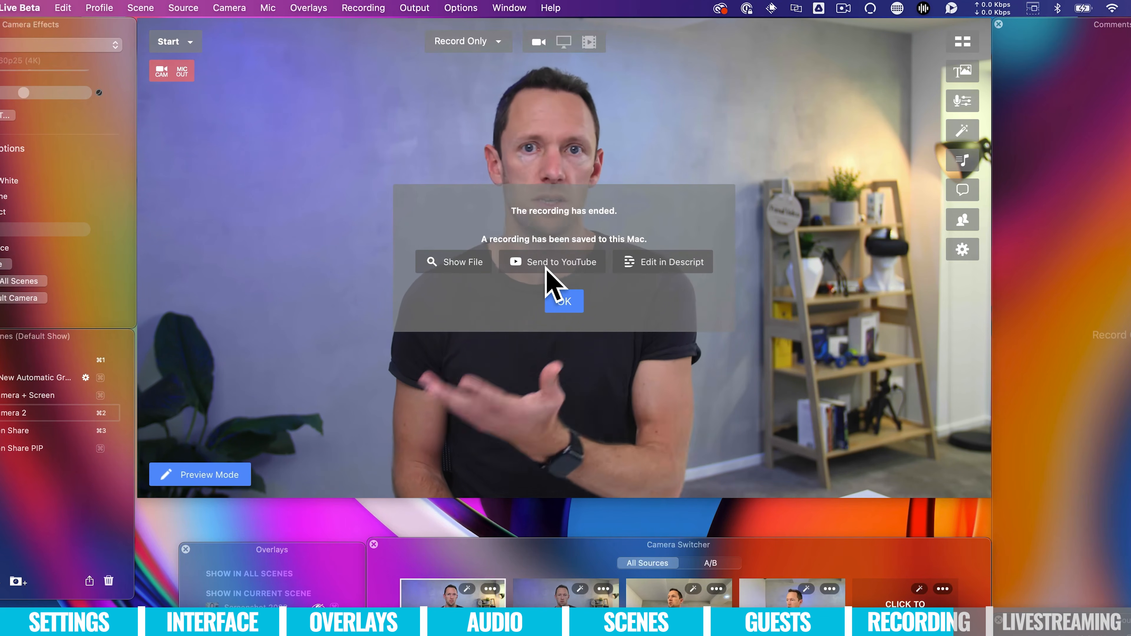
pyautogui.click(452, 264)
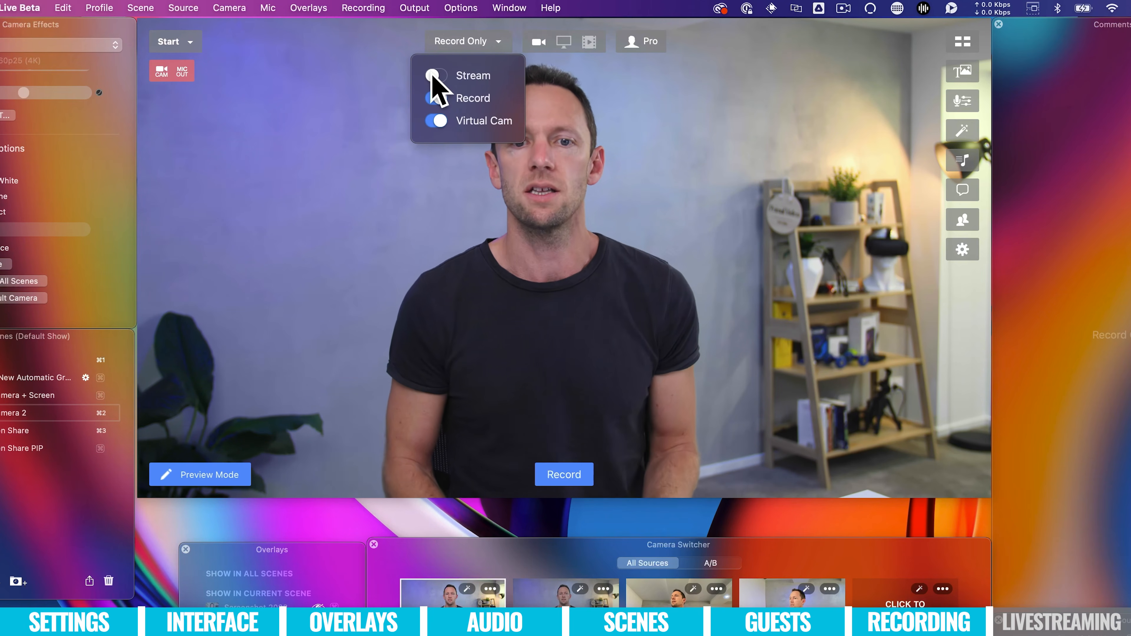
# - Enable streaming alongside recording, and leave only the YouTube channel enabled among the connected destinations in the preferences
pyautogui.click(435, 75)
pyautogui.click(632, 126)
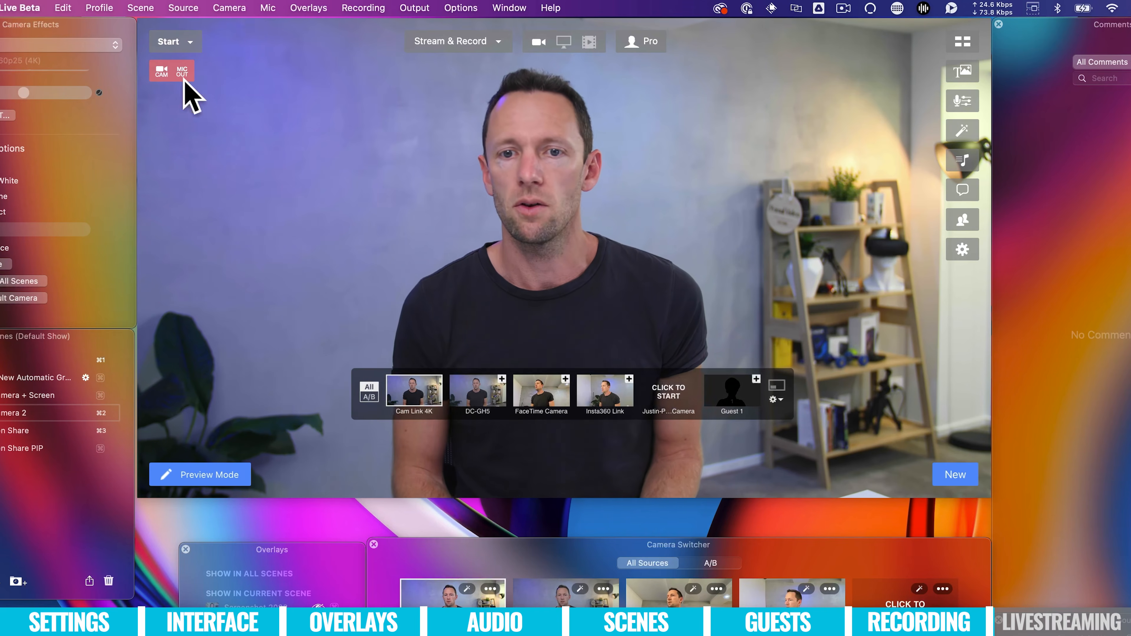
pyautogui.click(18, 8)
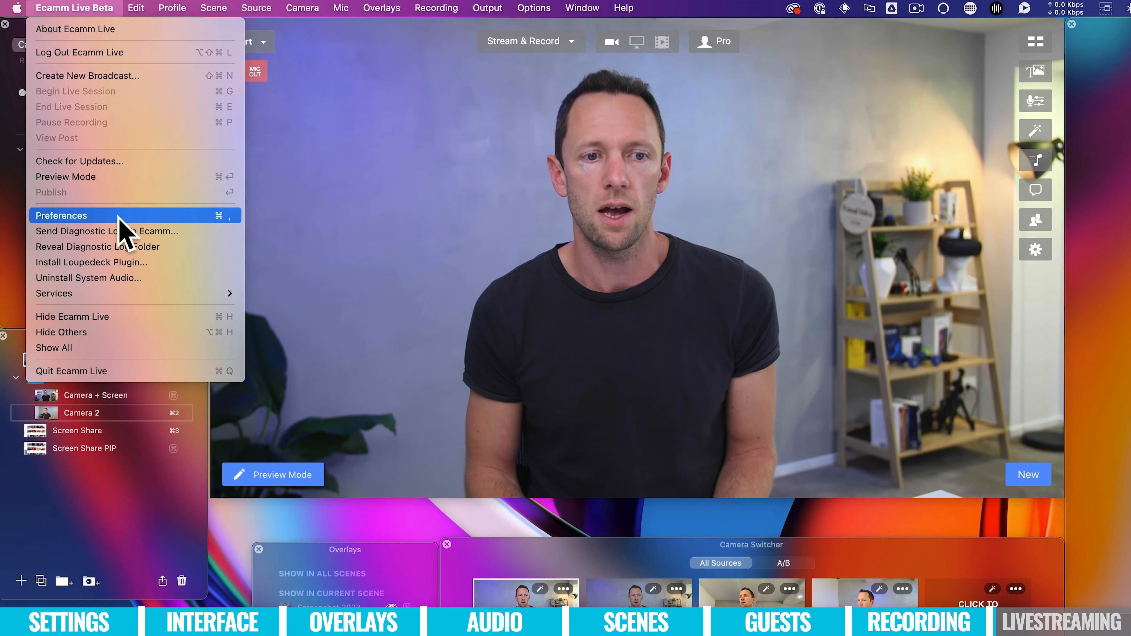
pyautogui.click(117, 216)
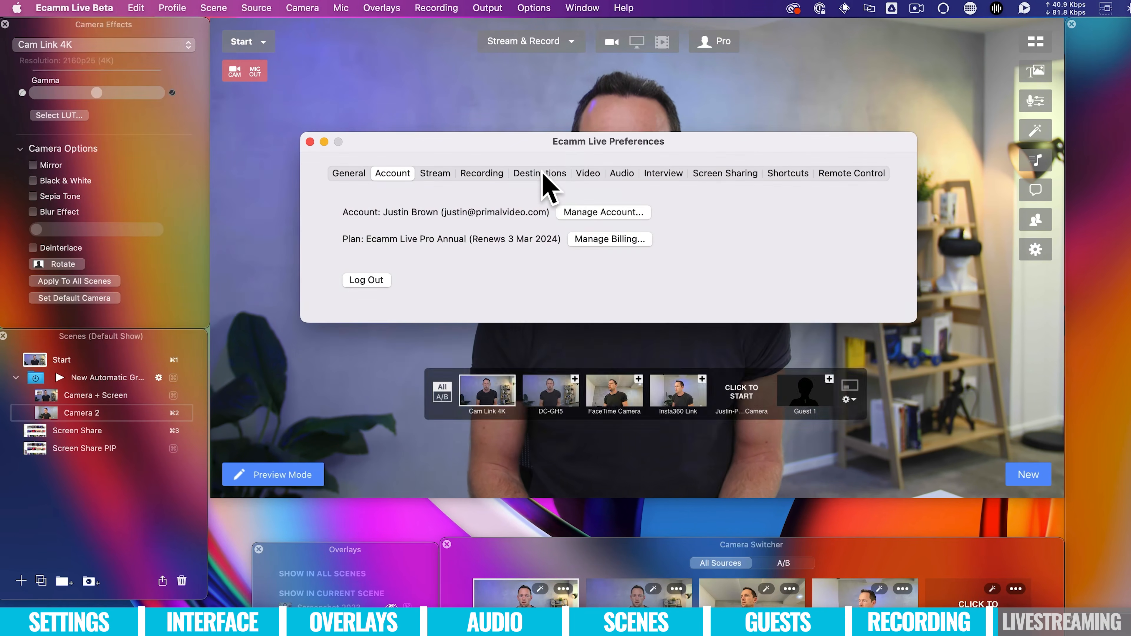
pyautogui.click(540, 173)
pyautogui.click(378, 283)
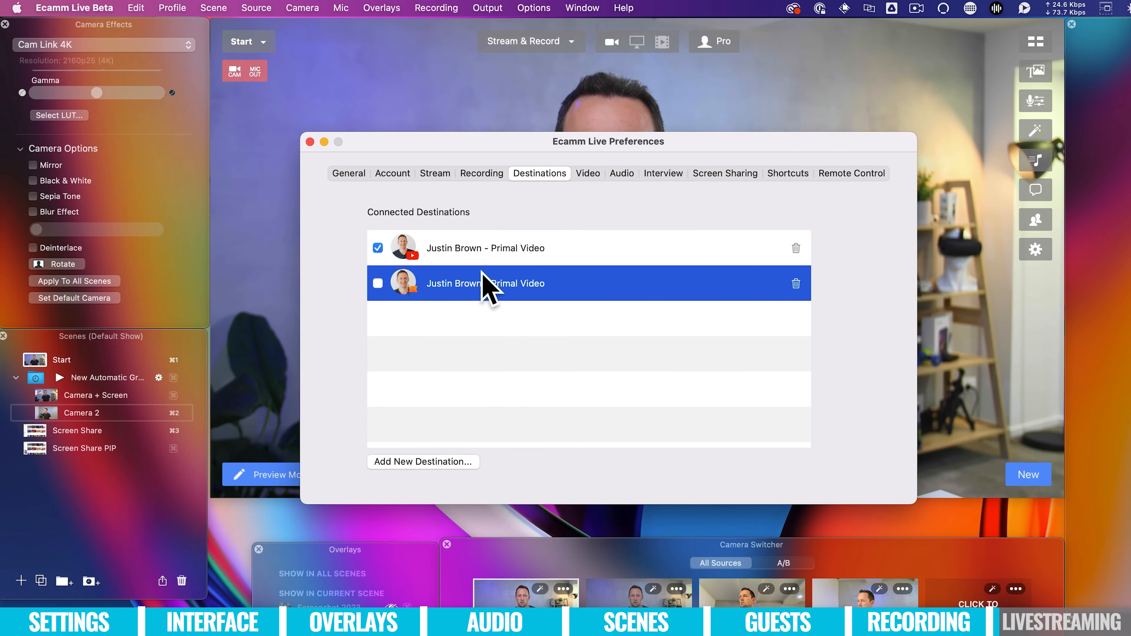
pyautogui.click(512, 255)
pyautogui.press('super+w')
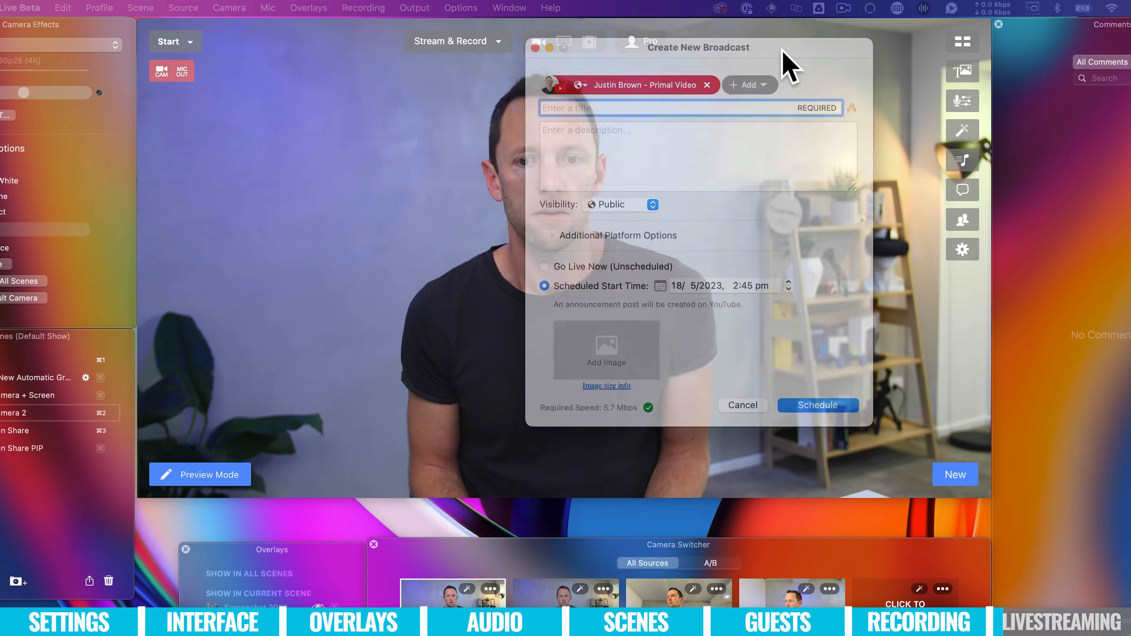
# - Move the new broadcast window clear of the presenter, title the broadcast "Test Live" and set its visibility to Unlisted
pyautogui.moveTo(782, 50); pyautogui.dragTo(375, 85)
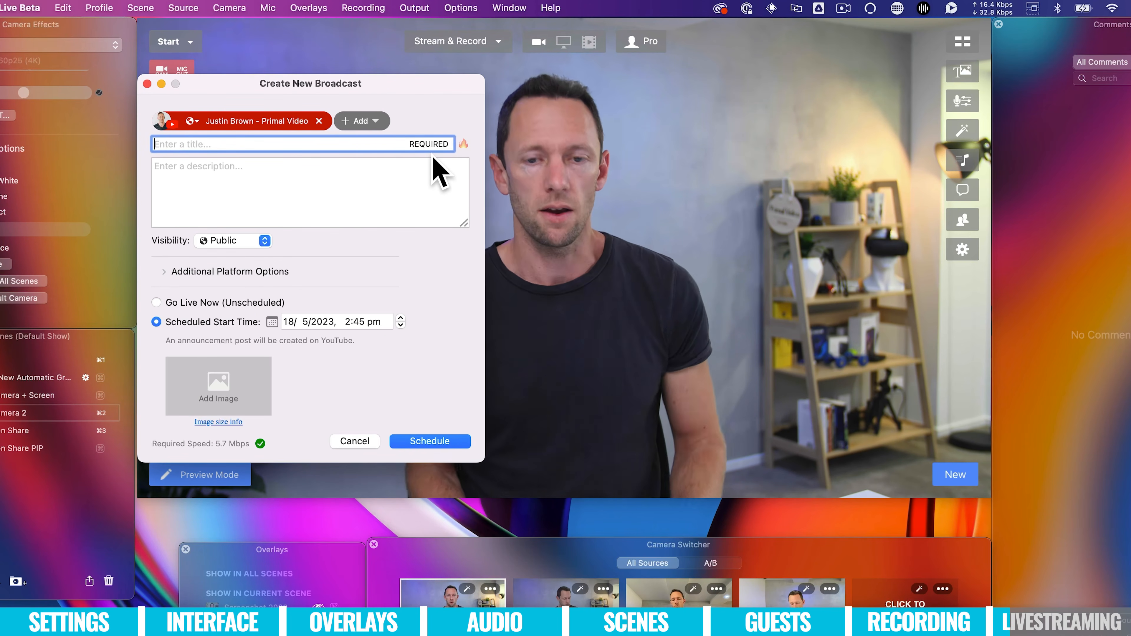
pyautogui.write('Test Liv')
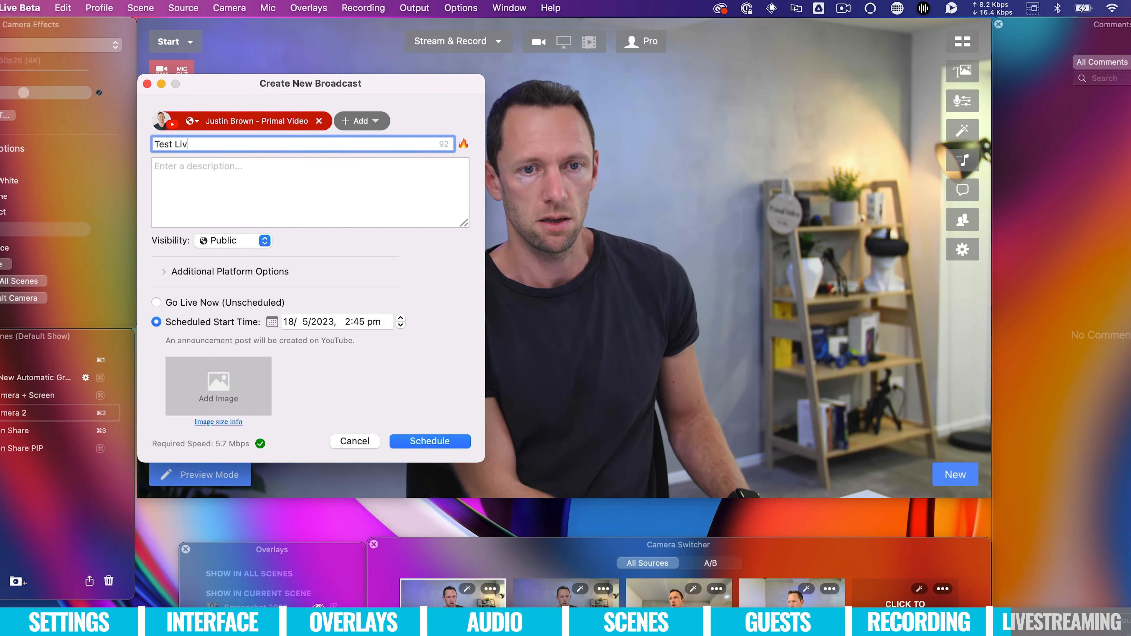
pyautogui.write('e')
pyautogui.click(265, 242)
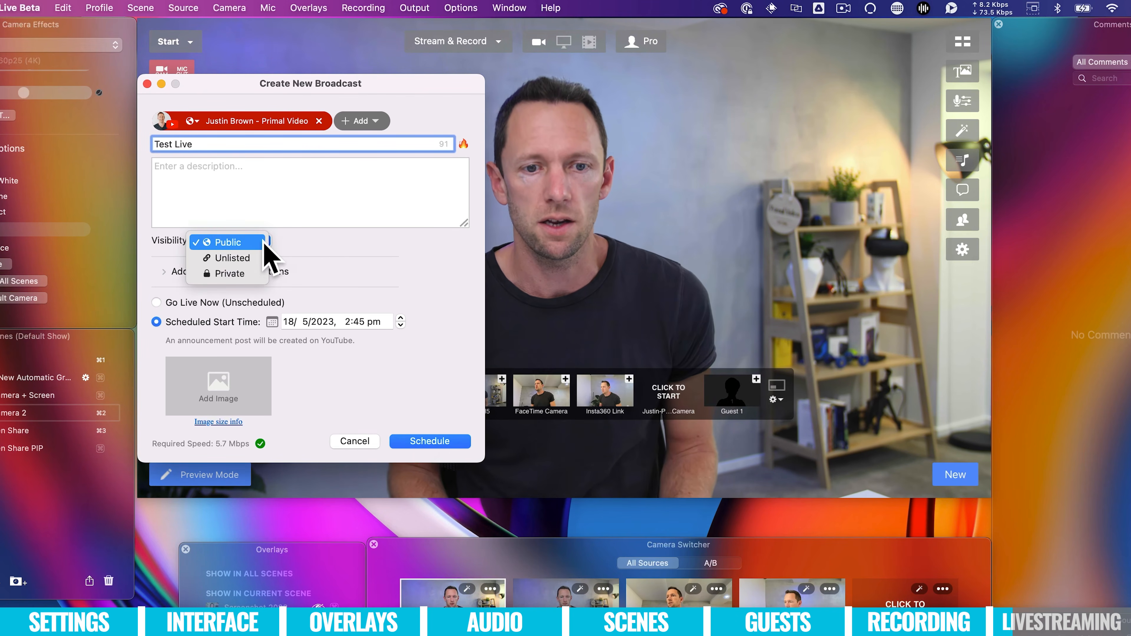
pyautogui.click(259, 257)
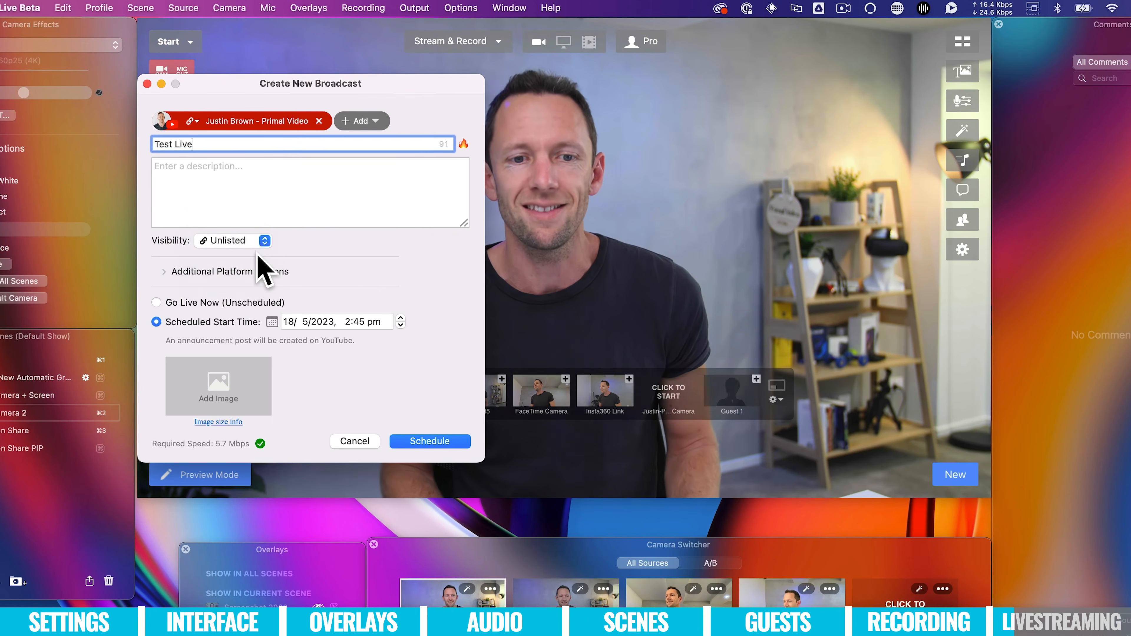
# - Keep the broadcast latency at Low, choose Go Live Now (Unscheduled) and start the live stream
pyautogui.click(163, 271)
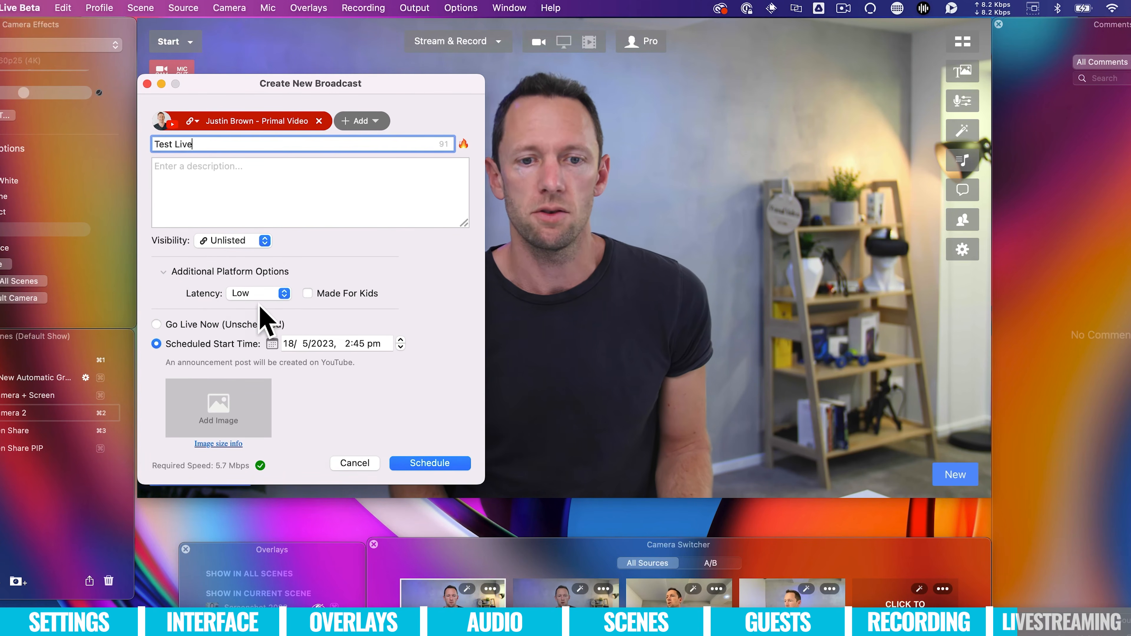
pyautogui.click(284, 294)
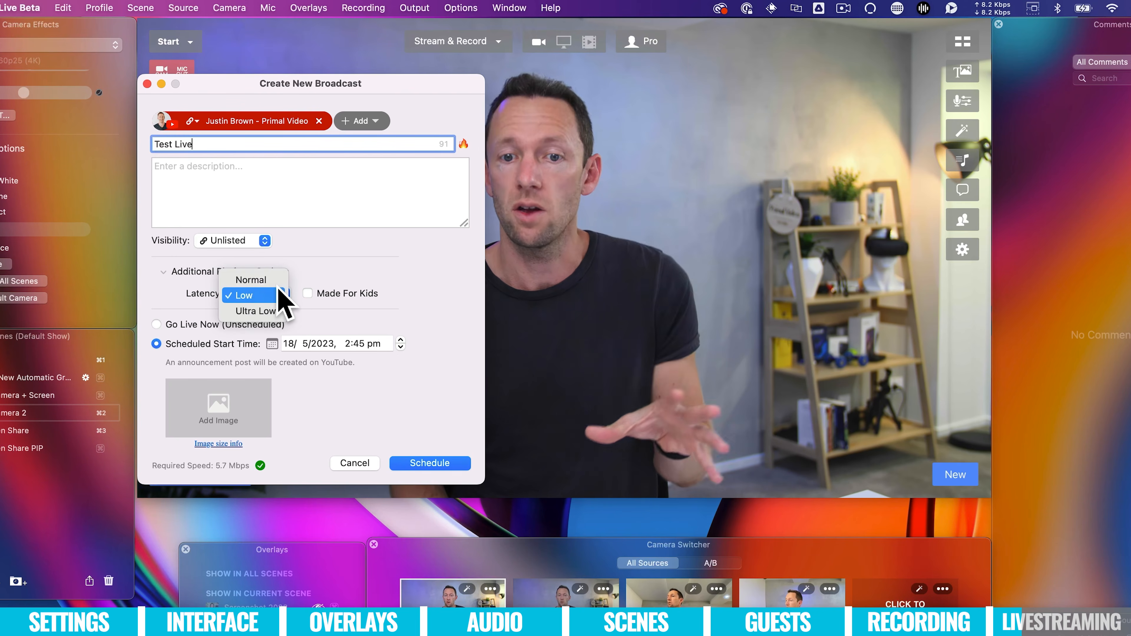
pyautogui.click(275, 297)
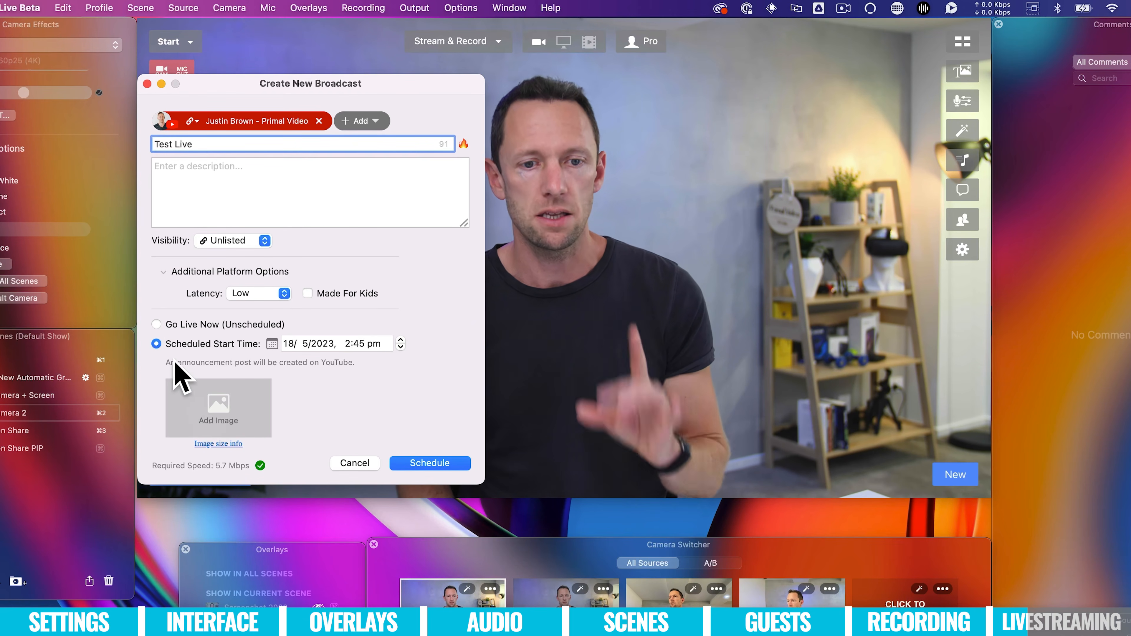
pyautogui.click(155, 324)
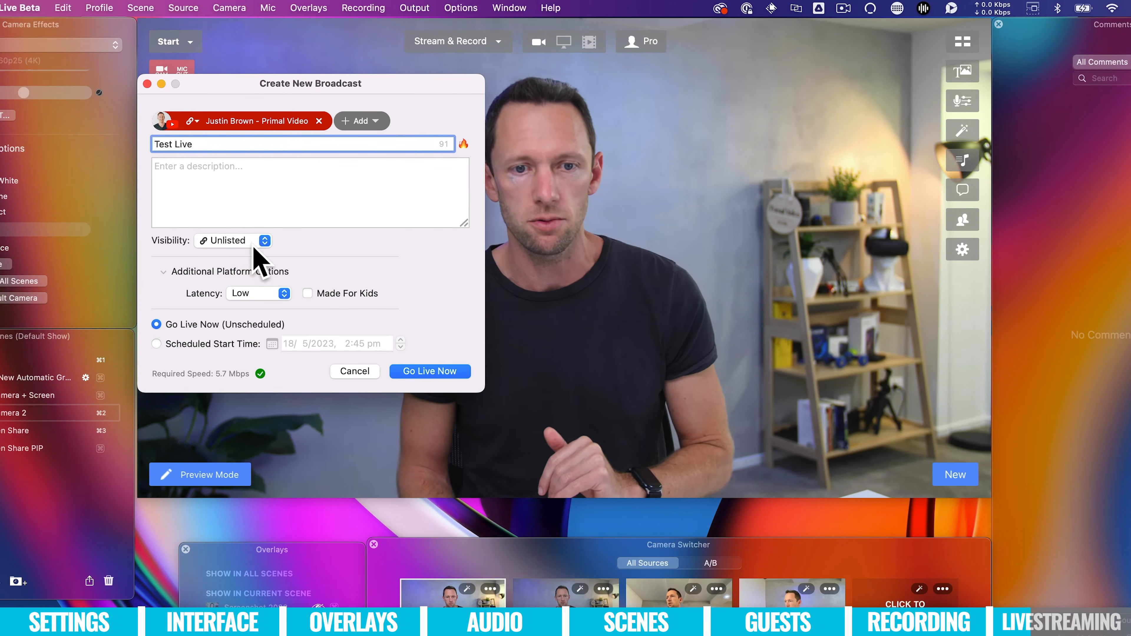
pyautogui.click(439, 372)
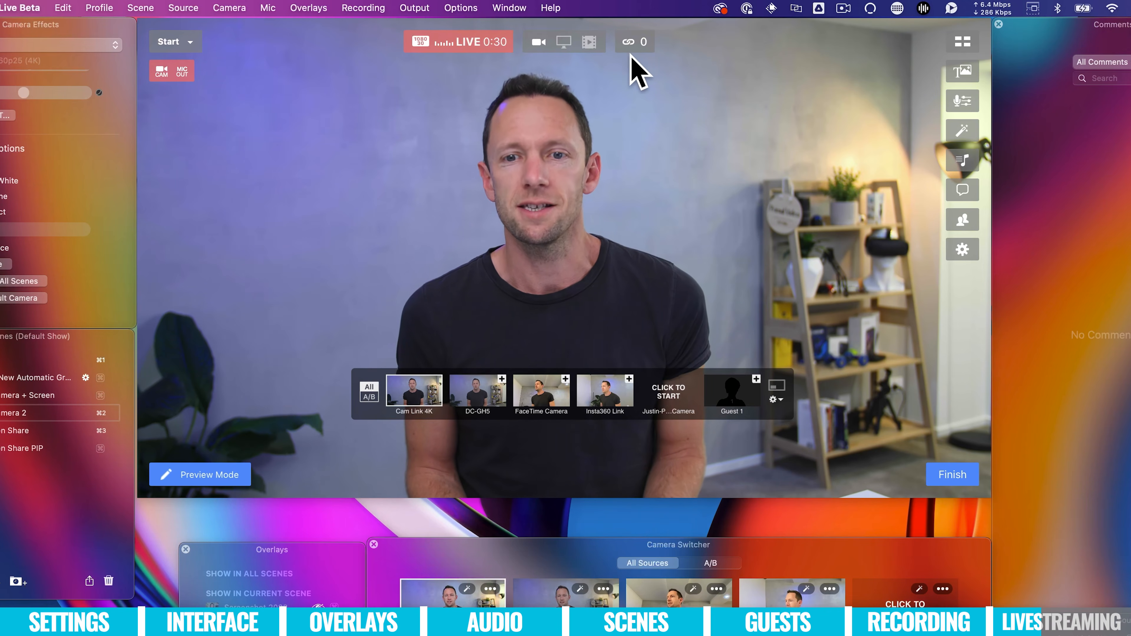
# - Check the YouTube destination's streaming status and open its share options
pyautogui.click(629, 44)
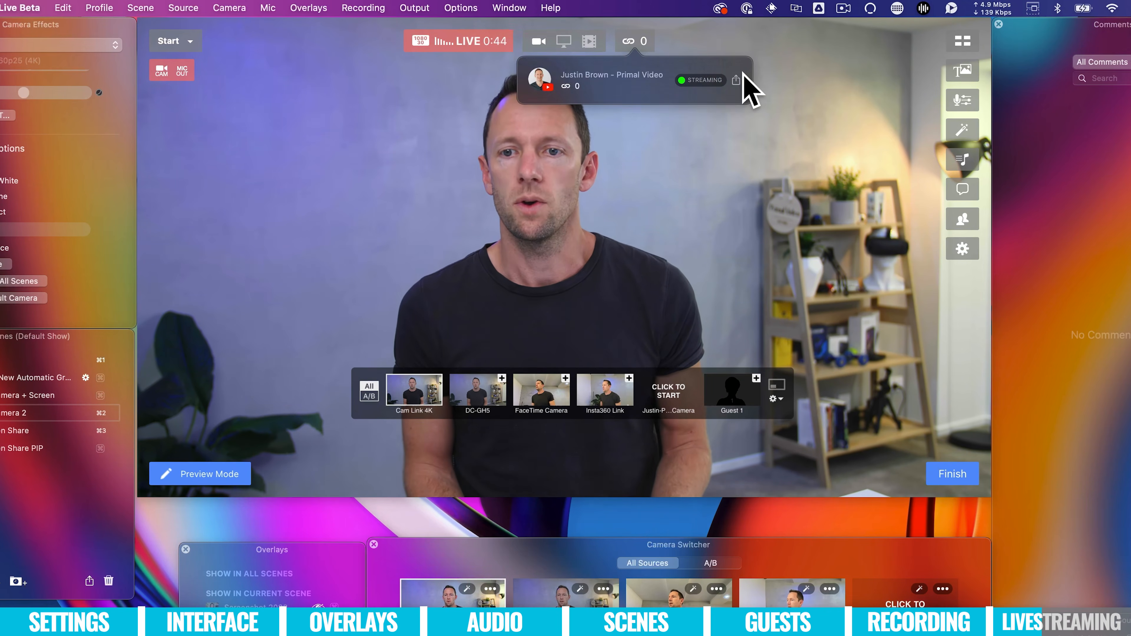
pyautogui.click(740, 81)
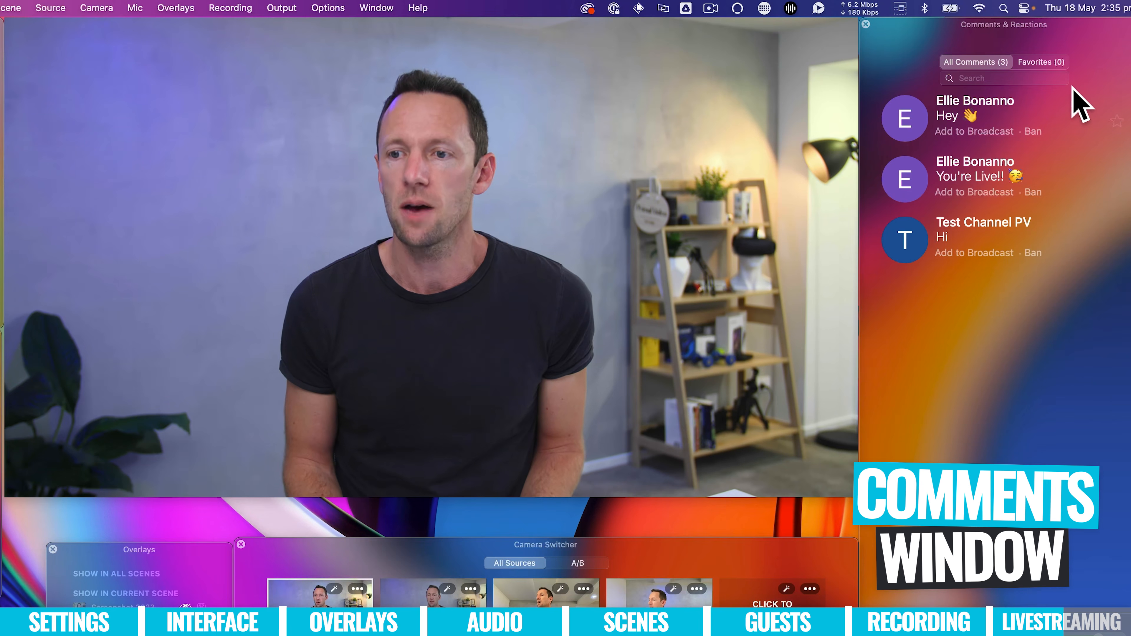
# - Mark the "Hey" comment as a favorite, view the Favorites list and return to all comments
pyautogui.moveTo(1073, 88)
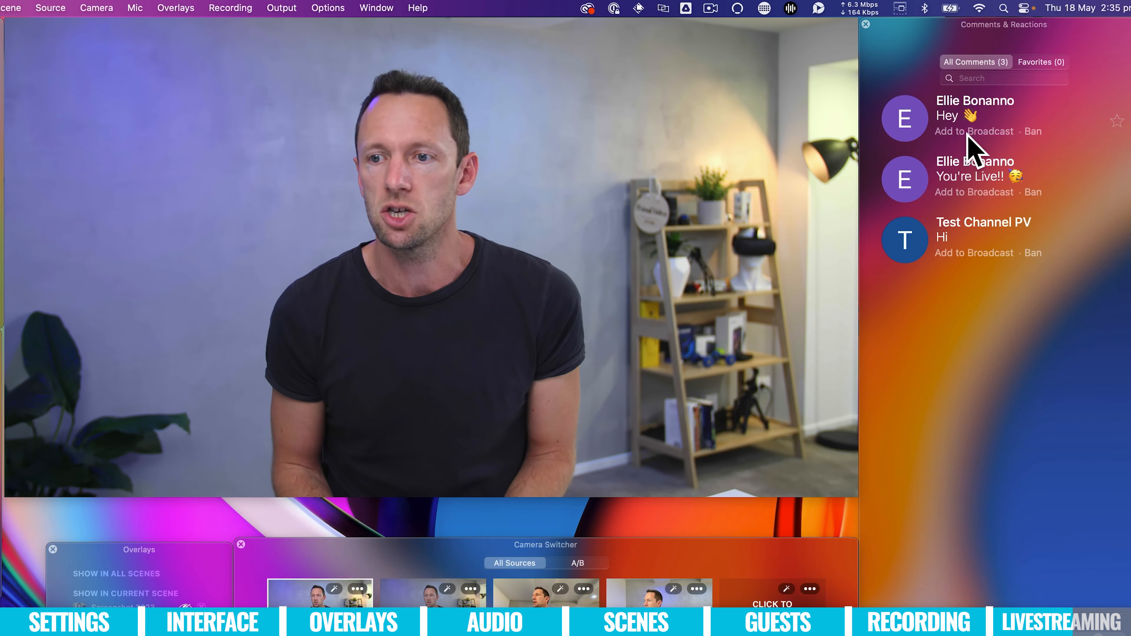
pyautogui.click(1117, 121)
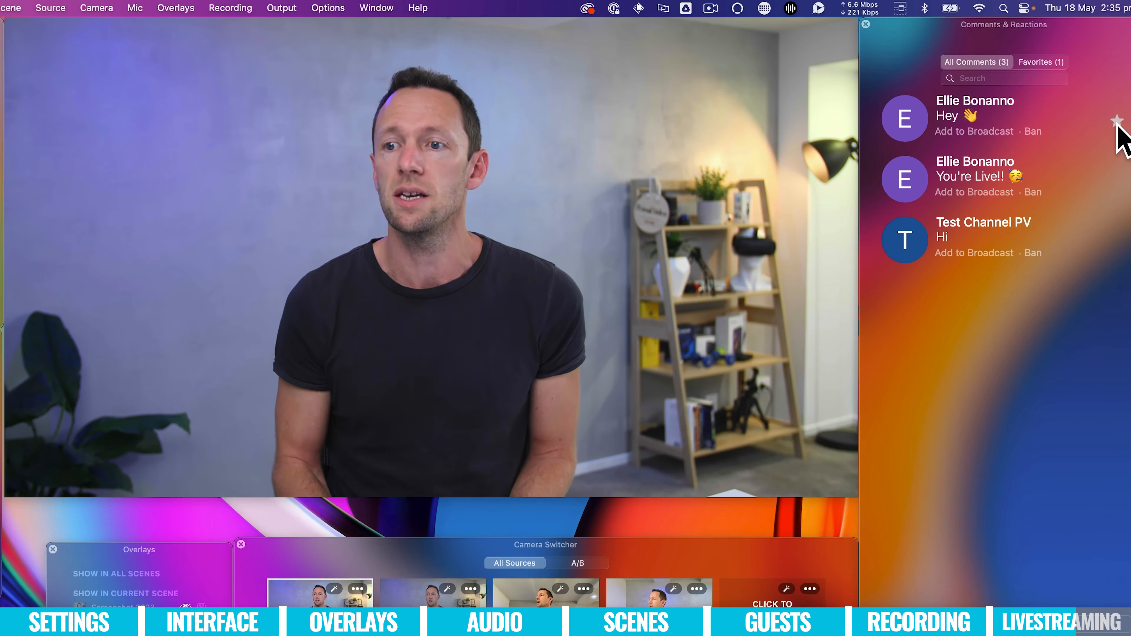
pyautogui.click(1046, 66)
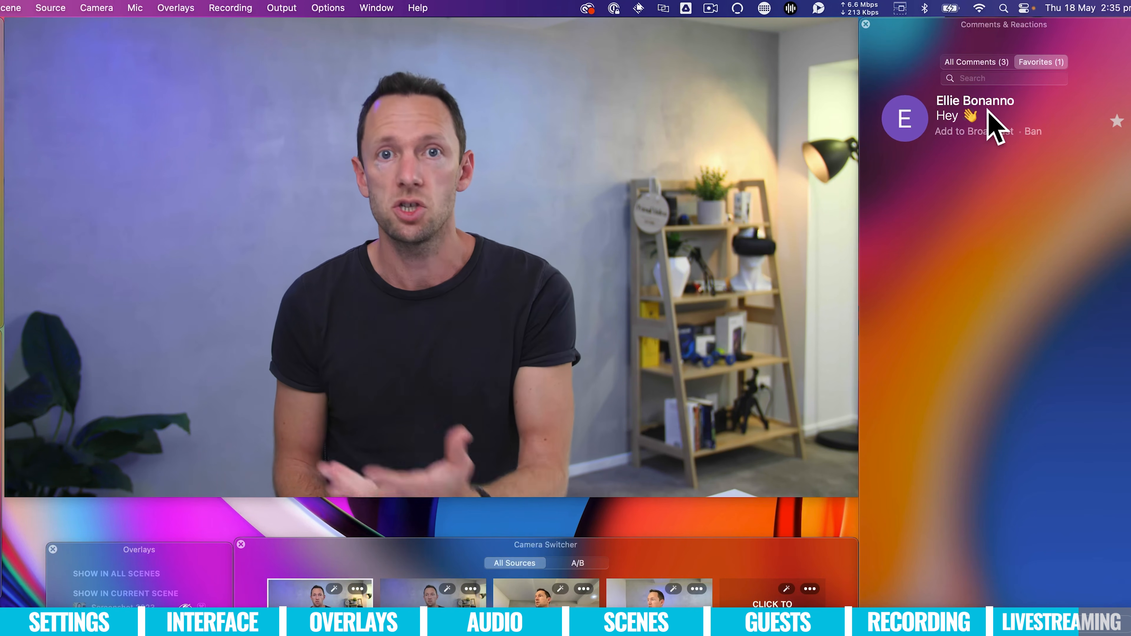
pyautogui.click(968, 64)
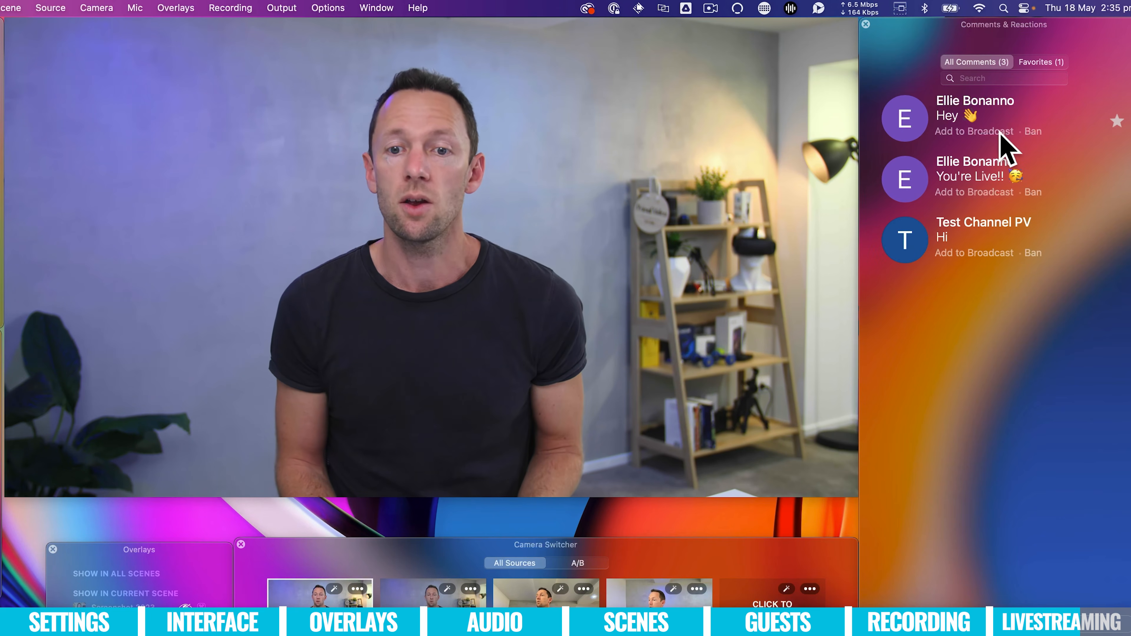
# - Add the "Hey" comment to the broadcast, shrink its overlay and place it in the lower-left part of the video
pyautogui.click(953, 129)
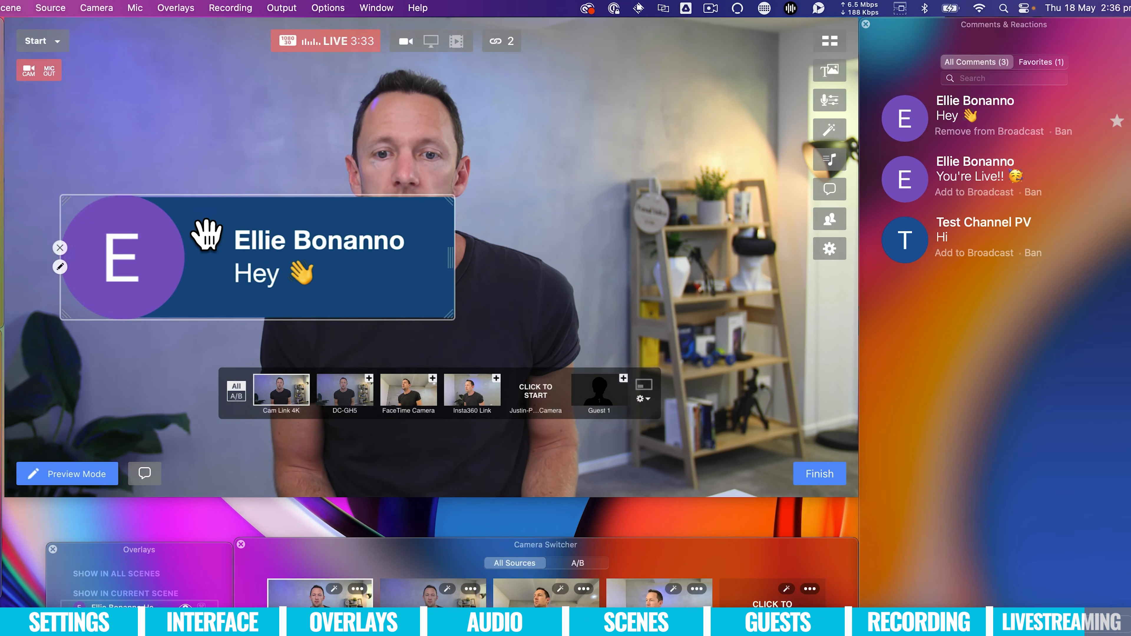
pyautogui.moveTo(202, 273); pyautogui.dragTo(205, 399)
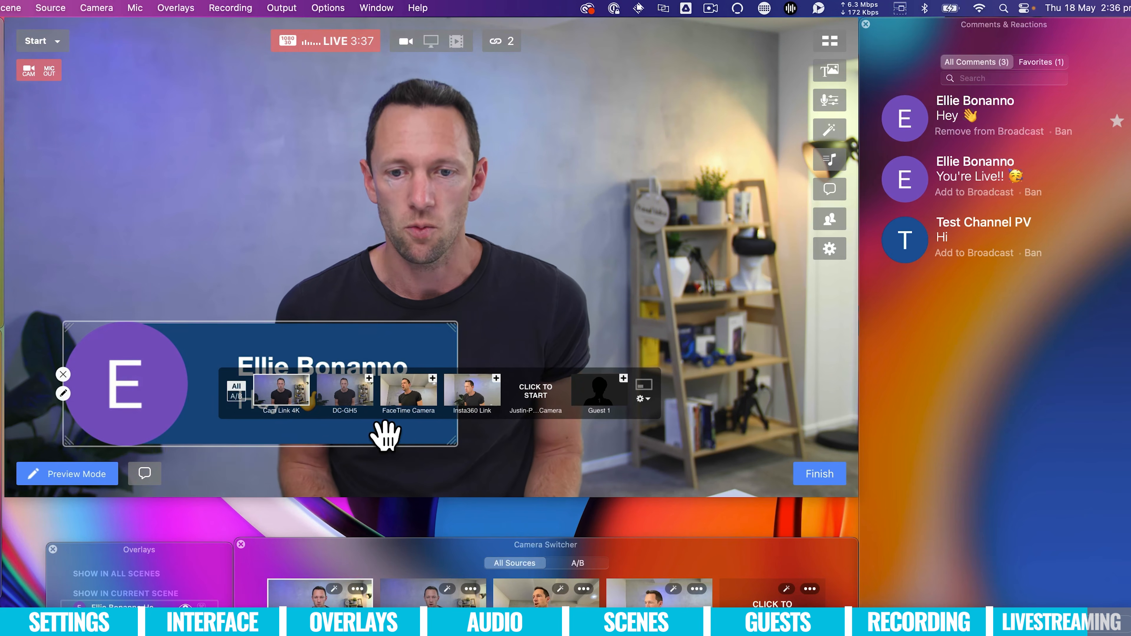
pyautogui.moveTo(447, 445); pyautogui.dragTo(236, 371)
pyautogui.moveTo(128, 356); pyautogui.dragTo(156, 409)
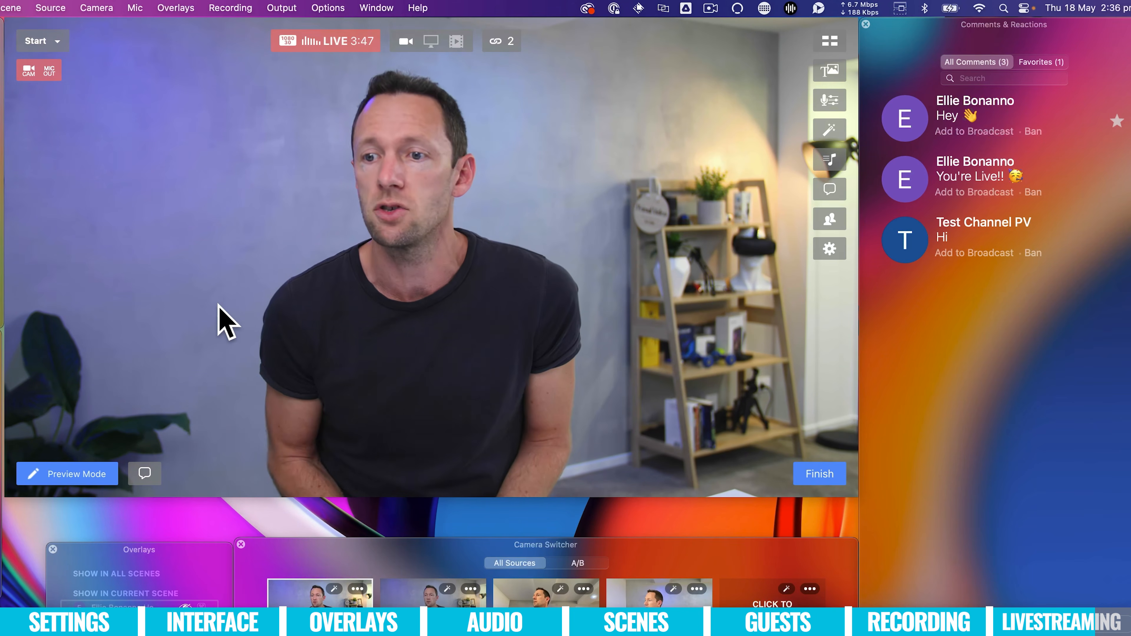
# - Show the "You're Live!!", "Hey" and "Hi" comments on the broadcast one after another
pyautogui.click(908, 178)
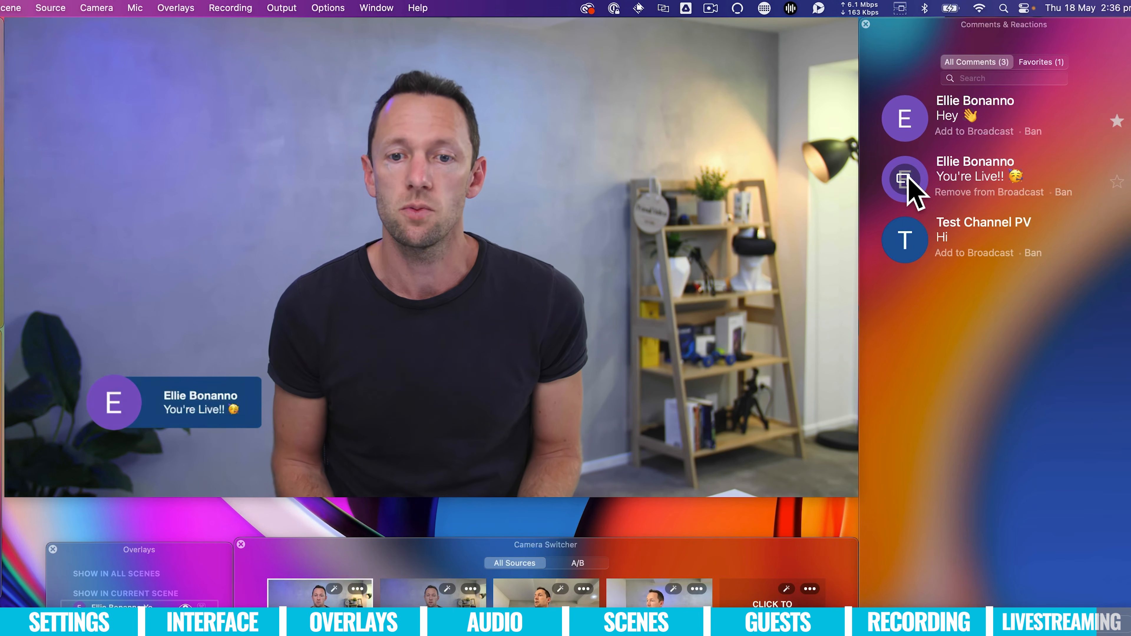
pyautogui.click(906, 125)
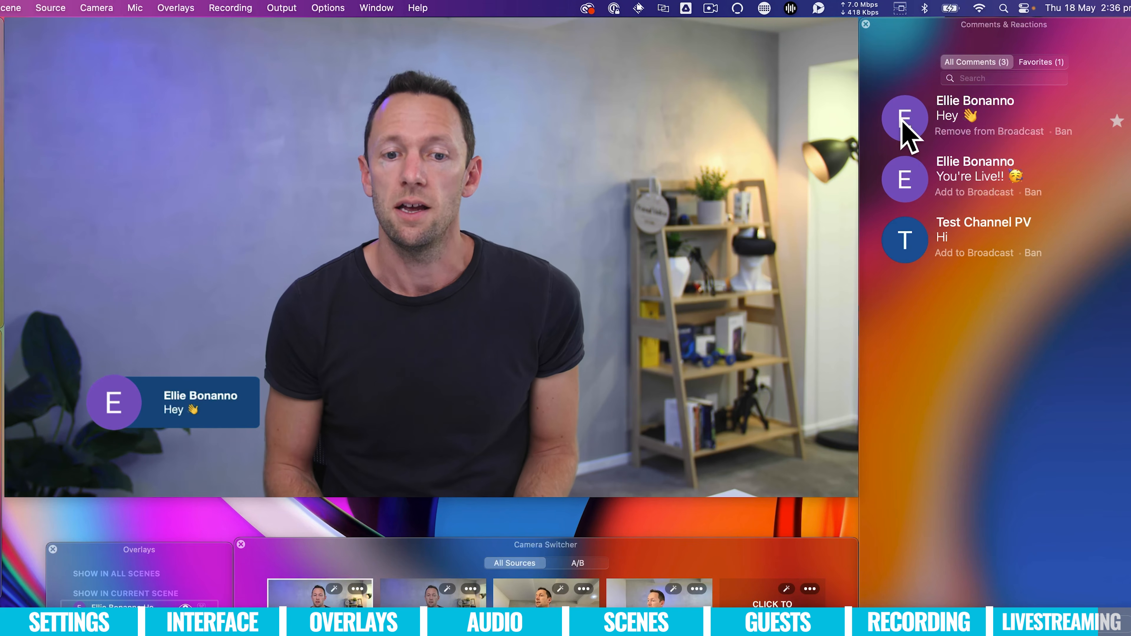
pyautogui.click(906, 242)
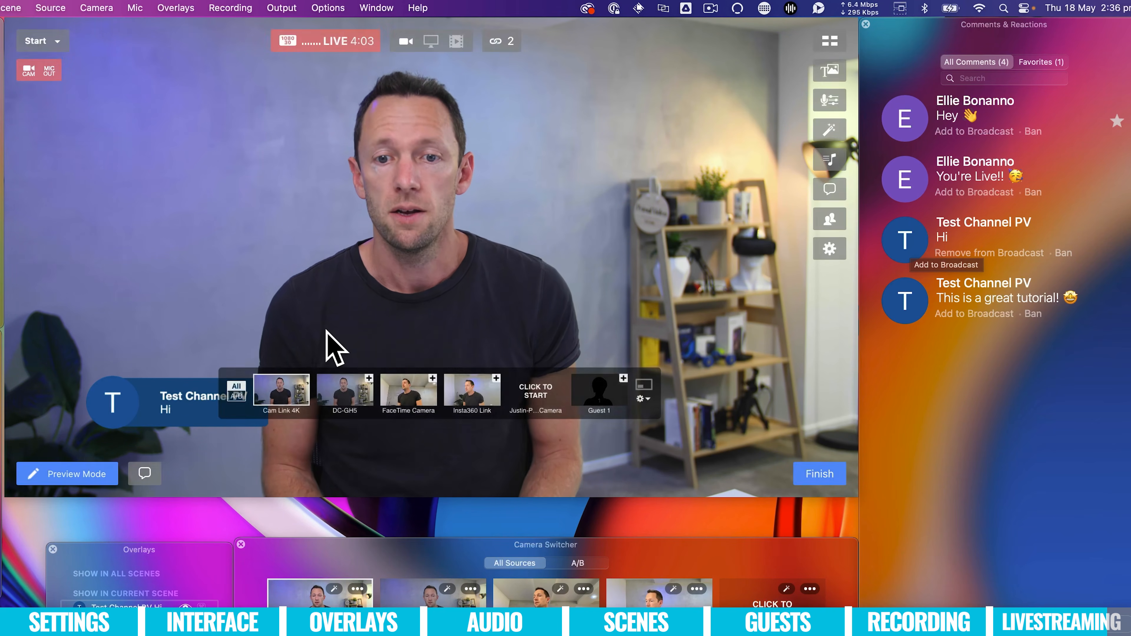
# - Show the "This is a great tutorial!" comment on the broadcast and move its overlay up towards the middle of the video
pyautogui.click(939, 312)
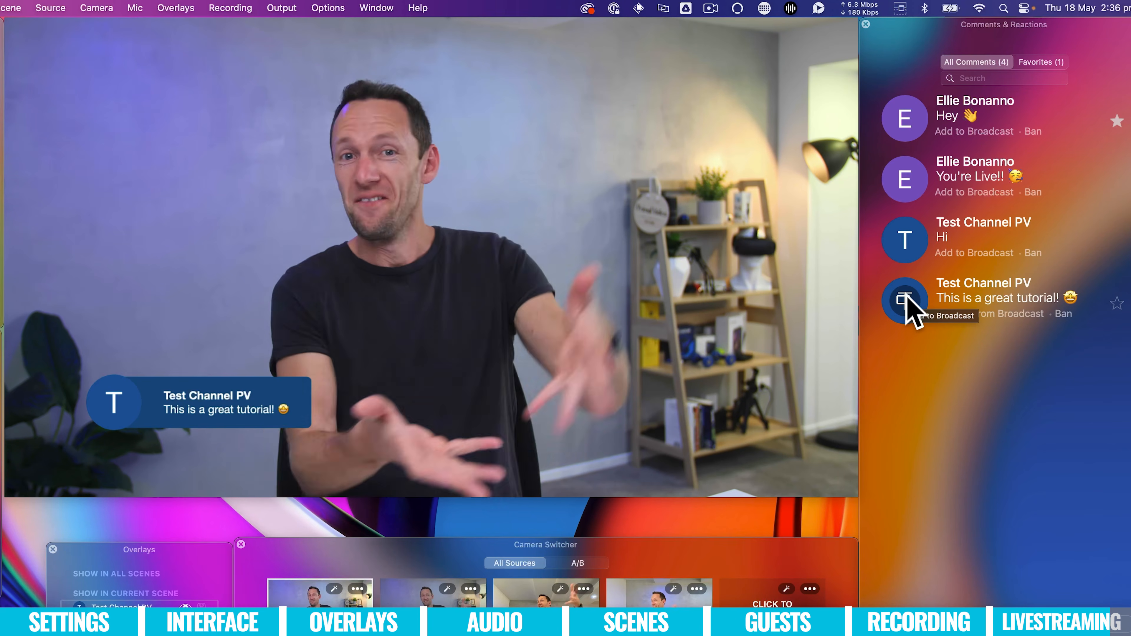
pyautogui.moveTo(189, 392)
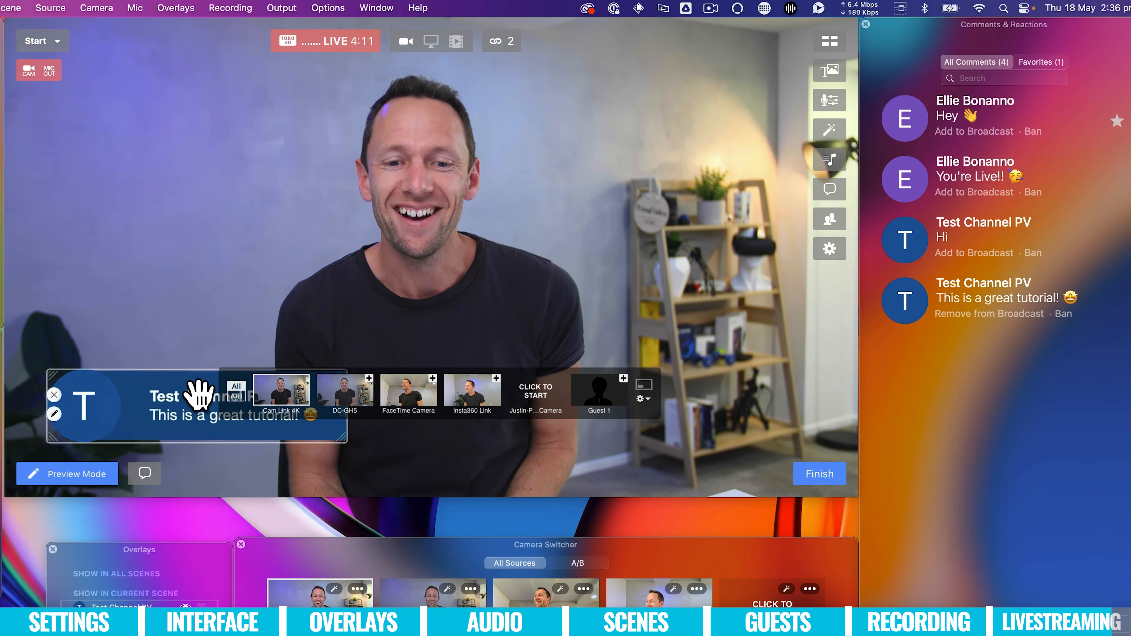
pyautogui.moveTo(187, 394); pyautogui.dragTo(414, 339)
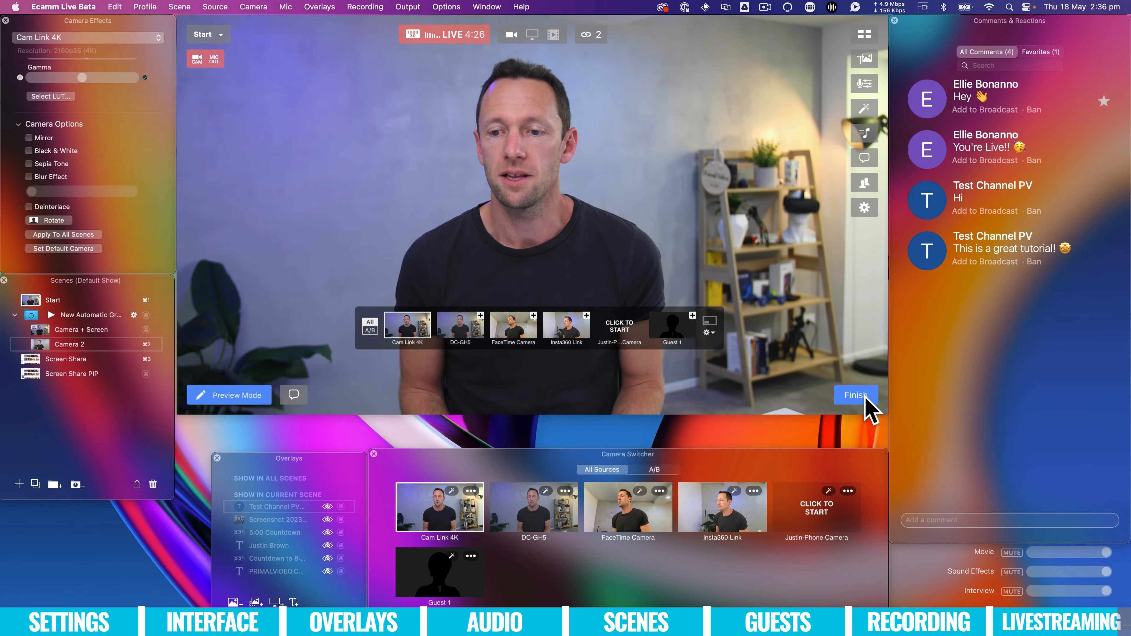
# - End the live broadcast and dismiss the summary of the saved post and recording
pyautogui.click(865, 396)
pyautogui.click(839, 395)
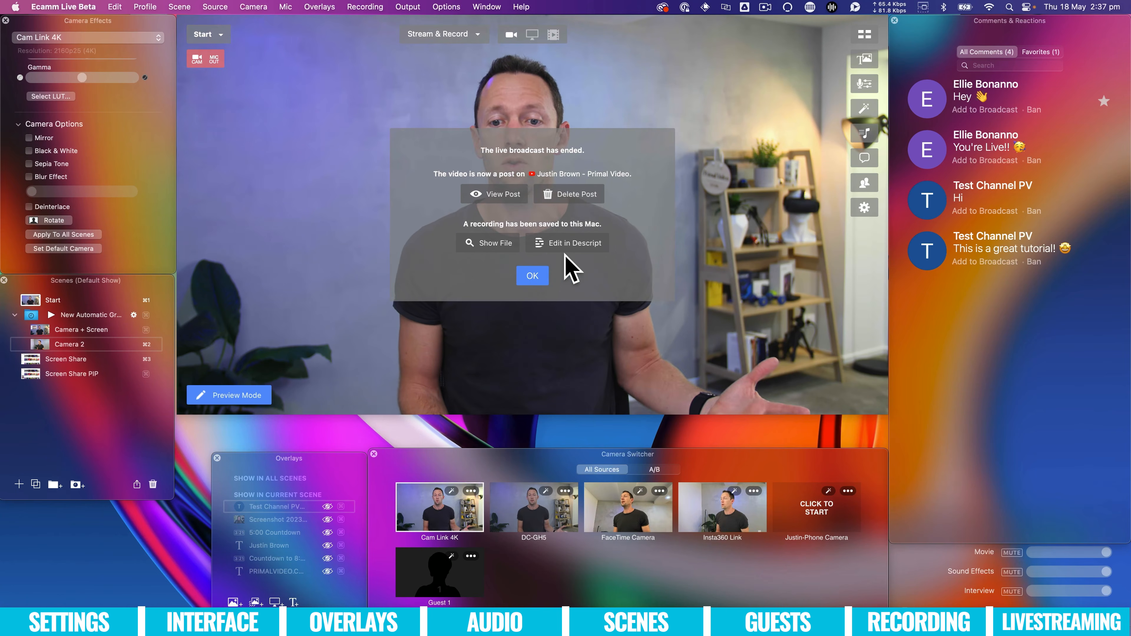
pyautogui.click(535, 280)
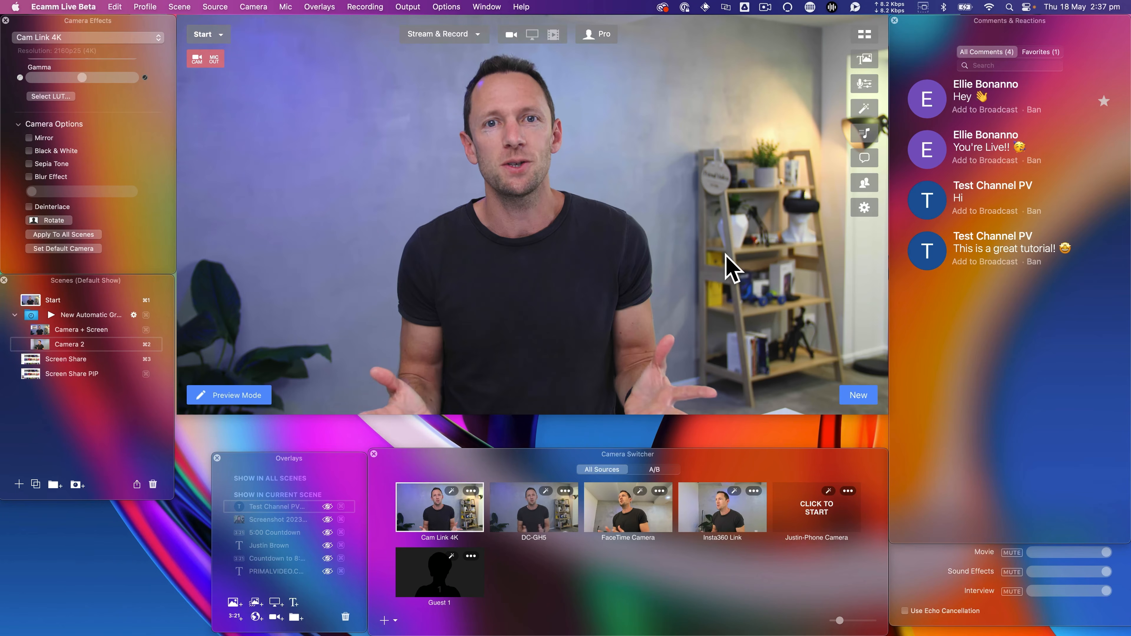